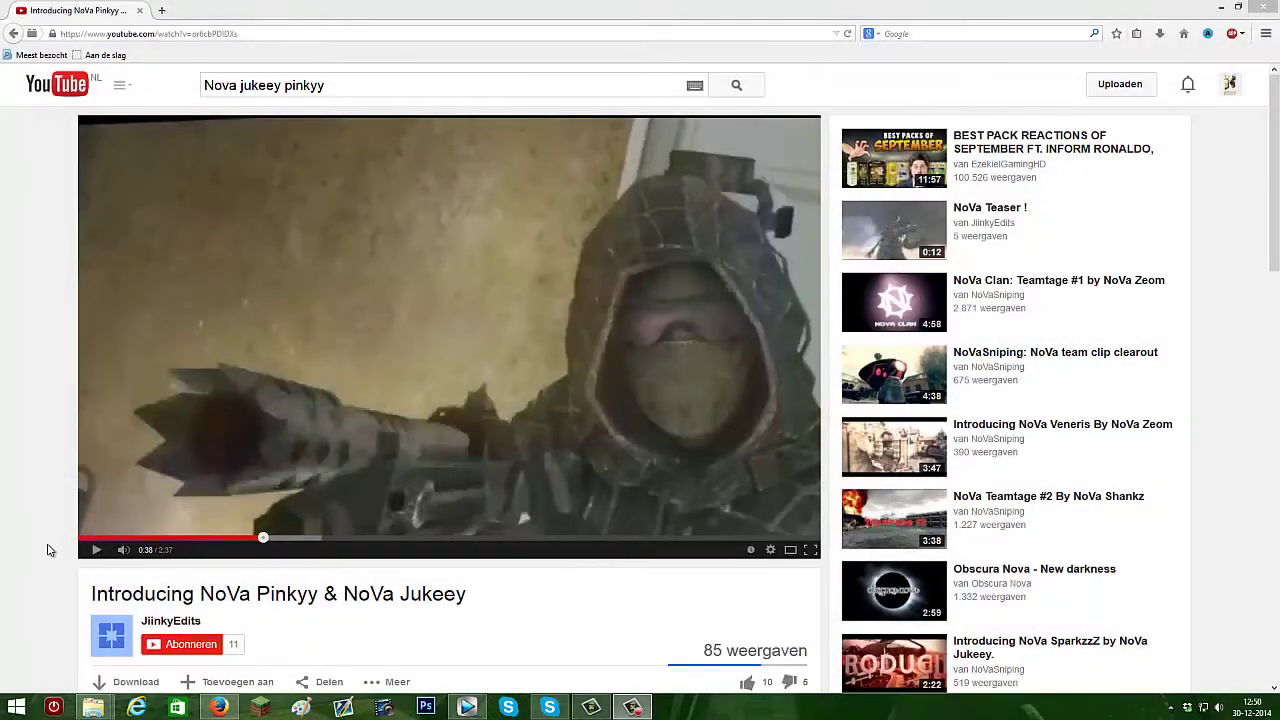
Play the example video on YouTube from about 0:38 to 0:46, pausing repeatedly to examine the transition through the doorway.
left_click(466, 707)
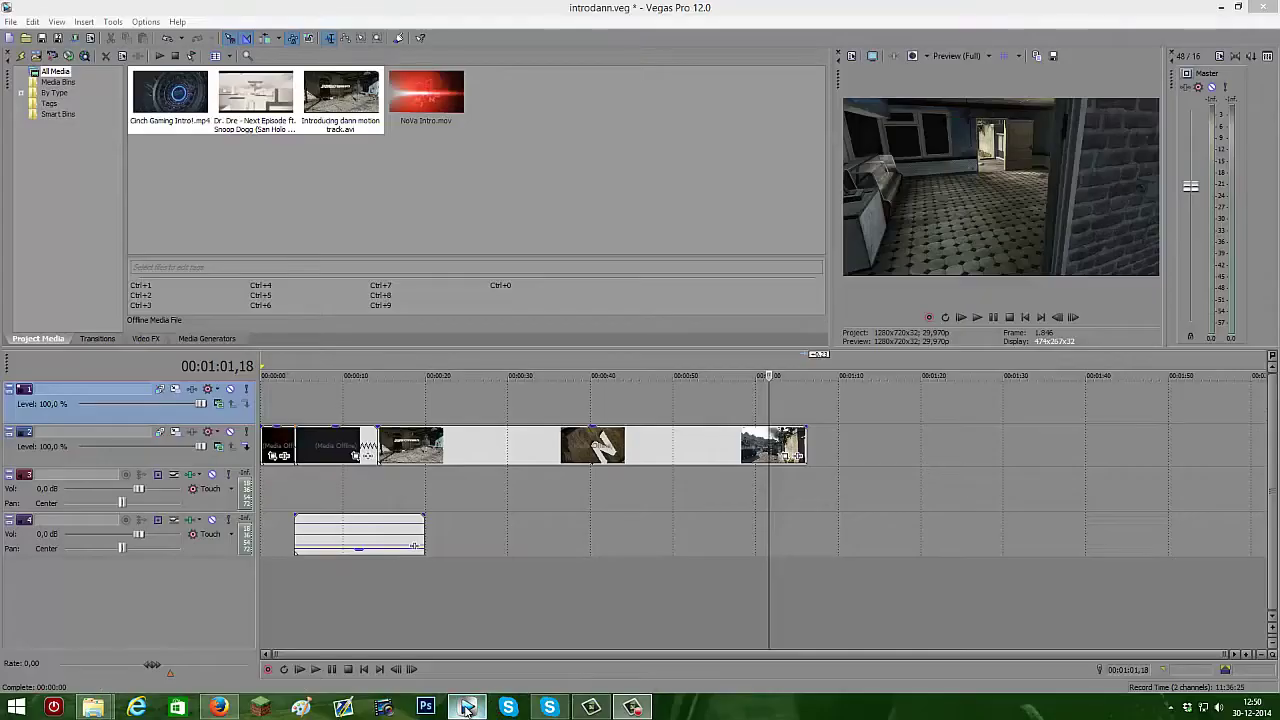
left_click(230, 706)
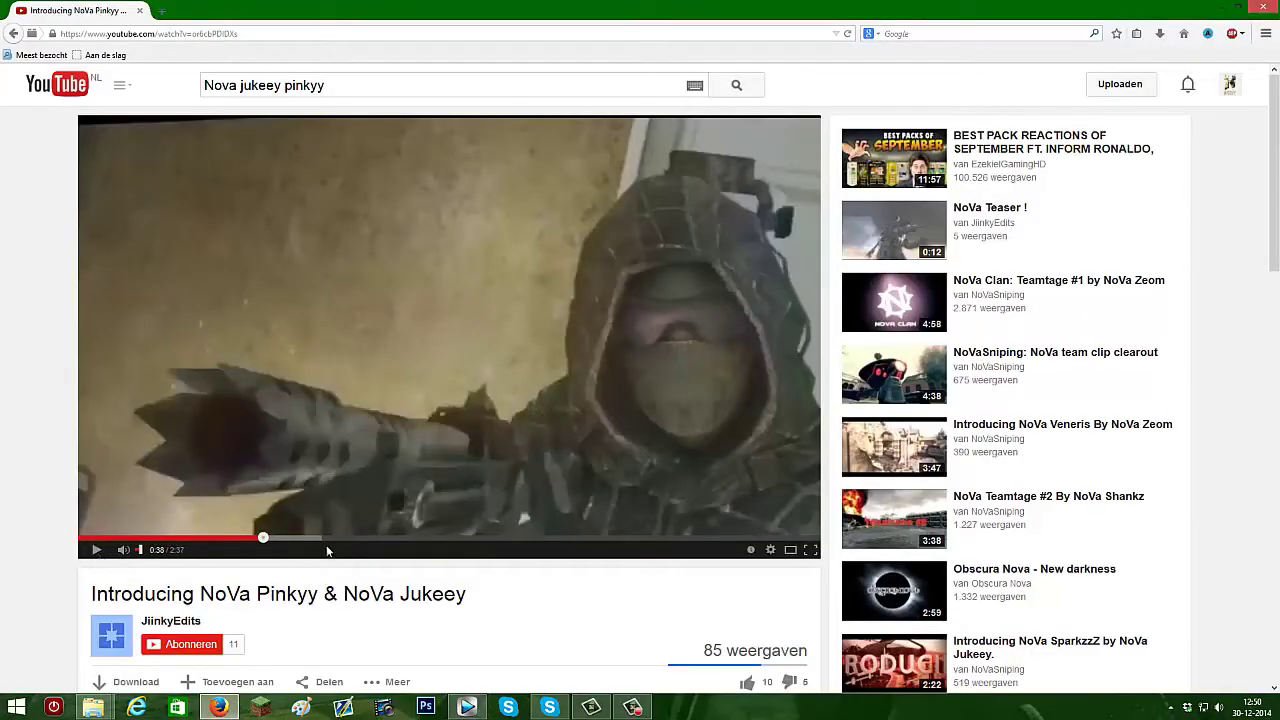
left_click(97, 550)
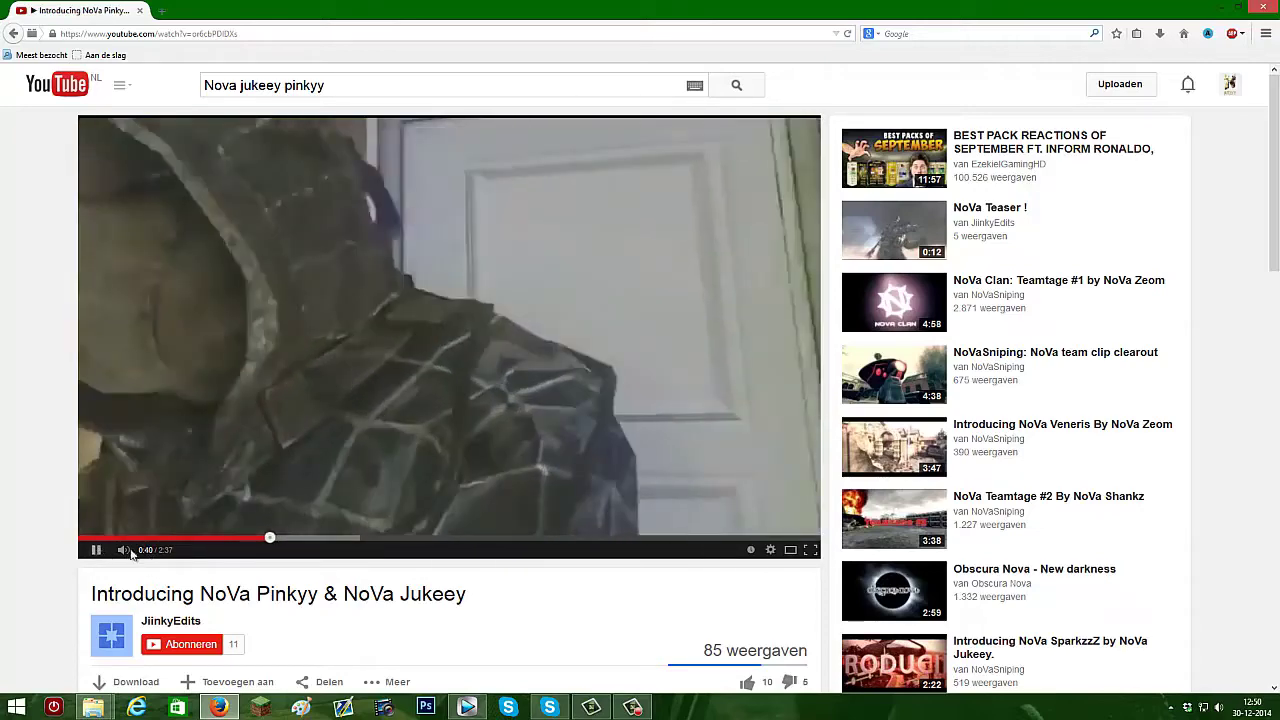
key("space")
mouse_move(134, 556)
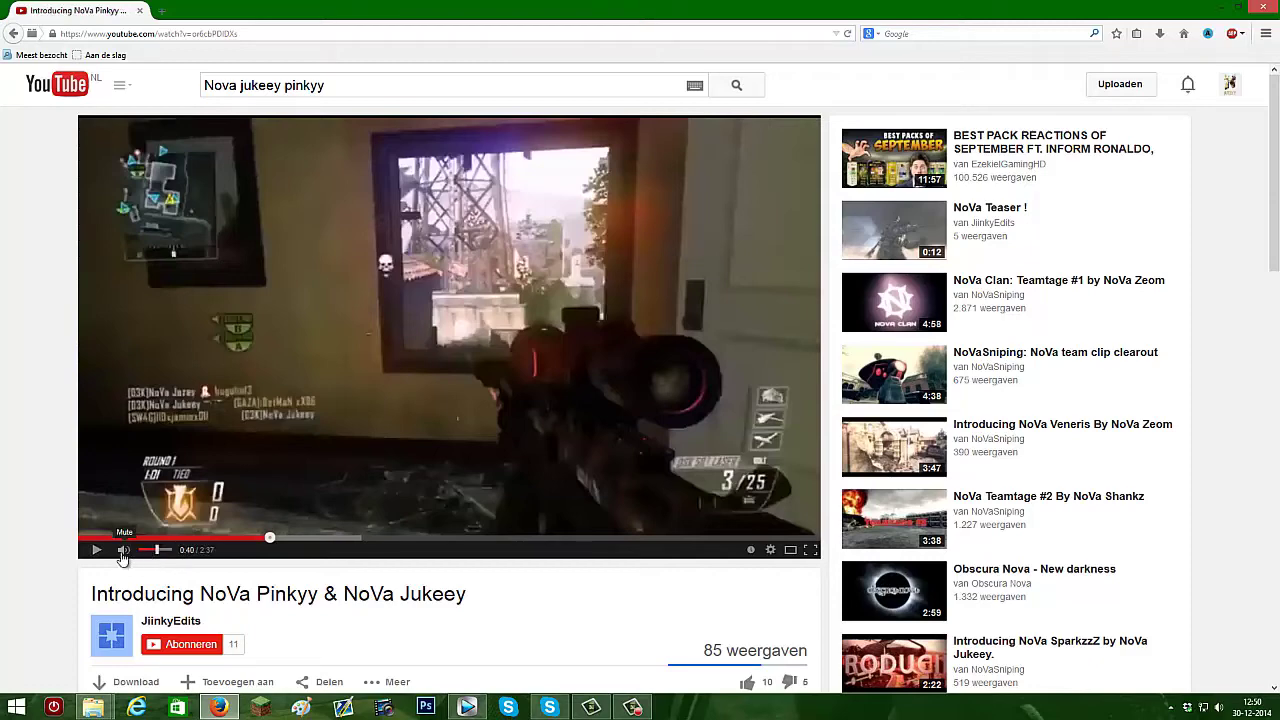
left_click(96, 552)
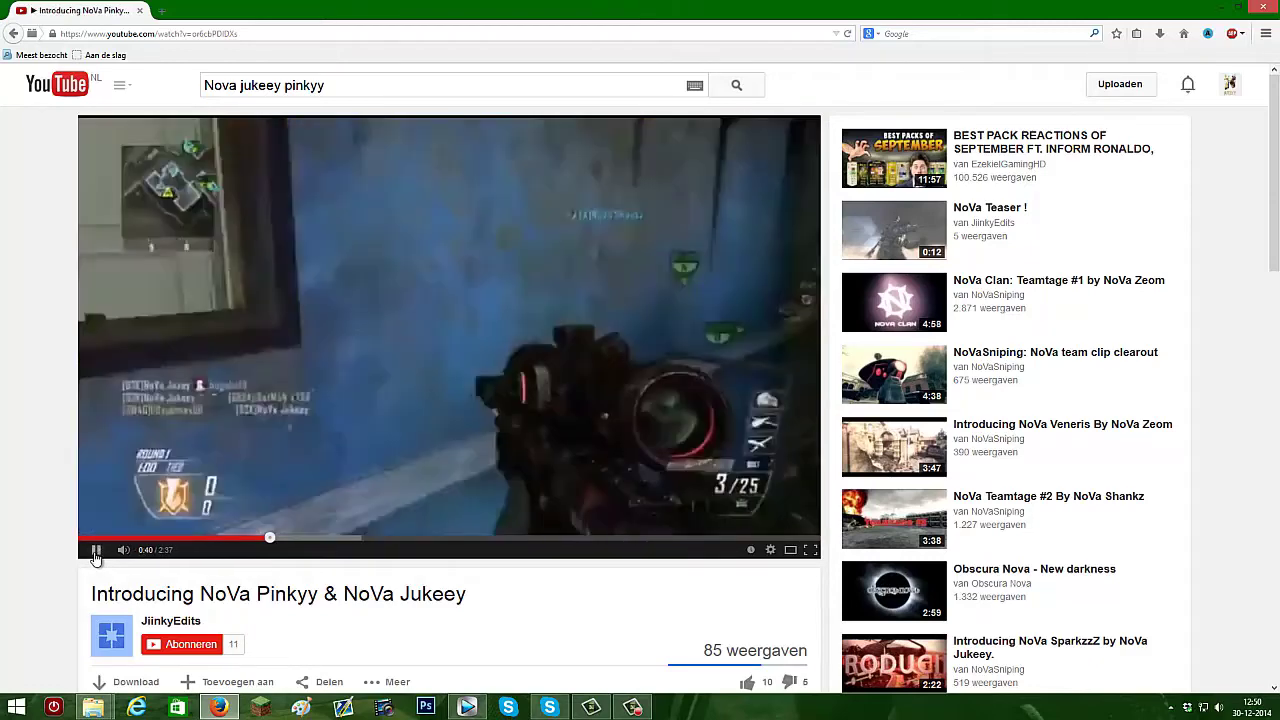
left_click(96, 551)
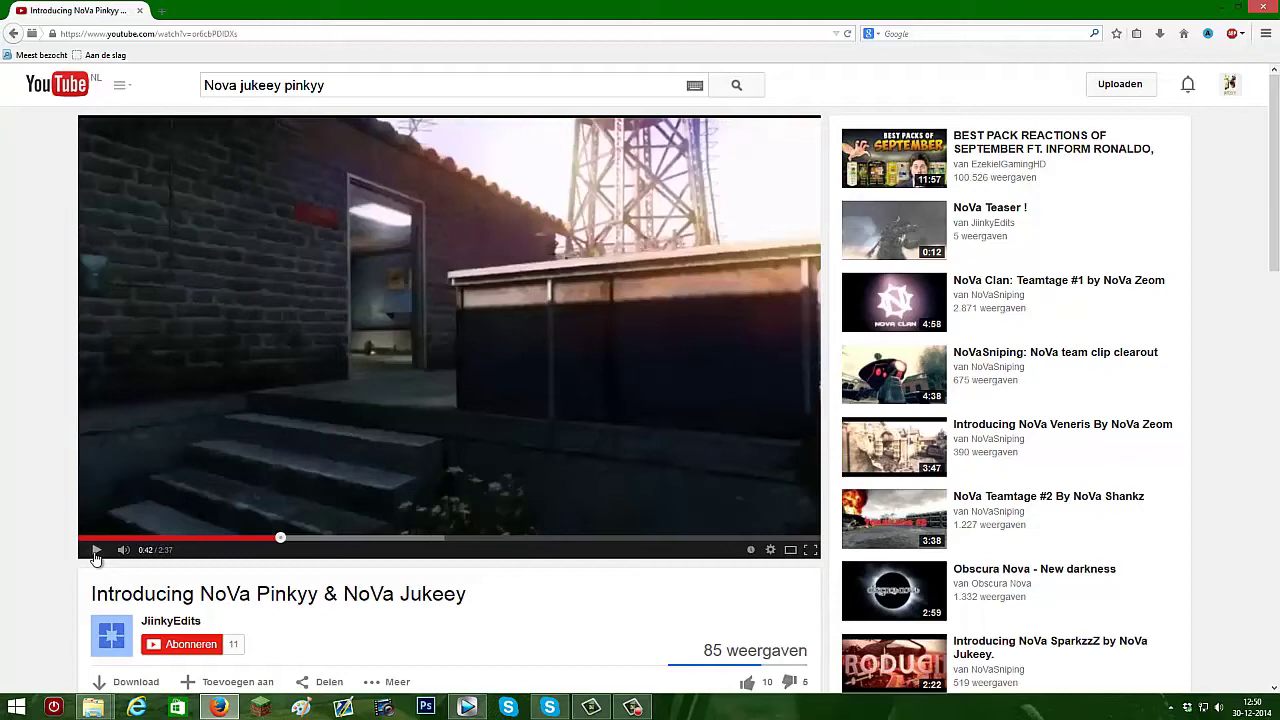
left_click(96, 552)
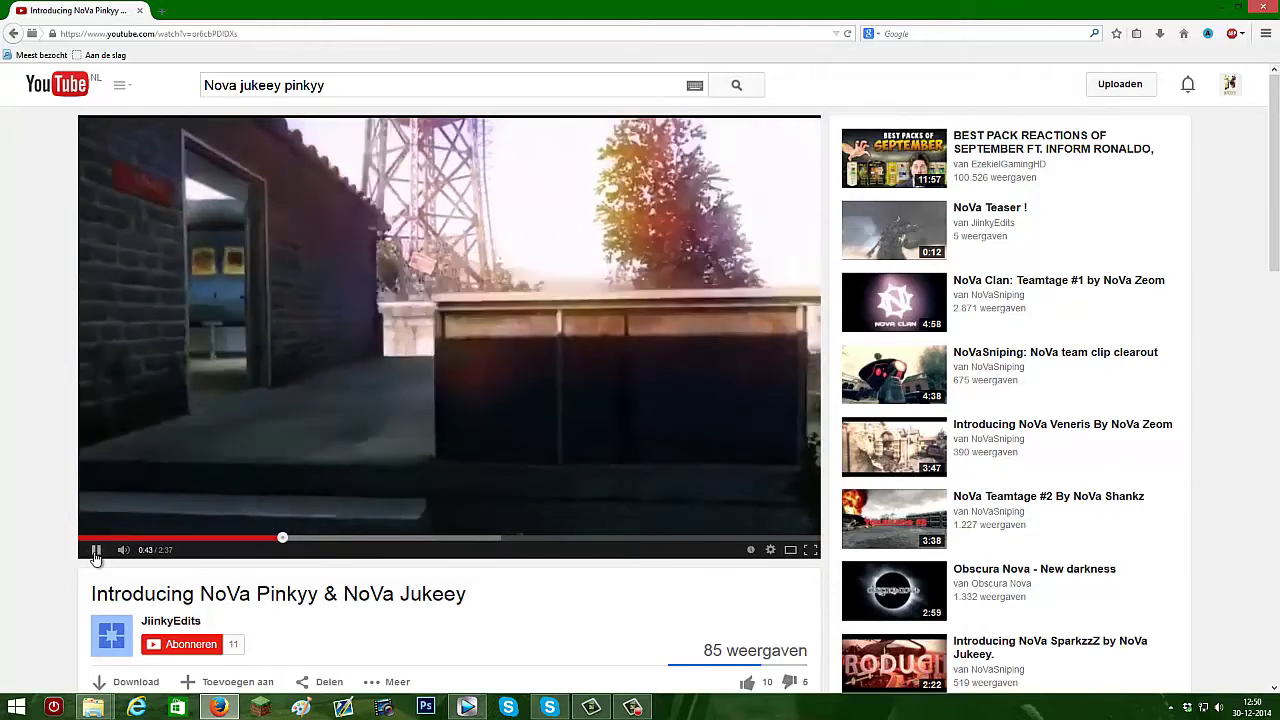
left_click(96, 552)
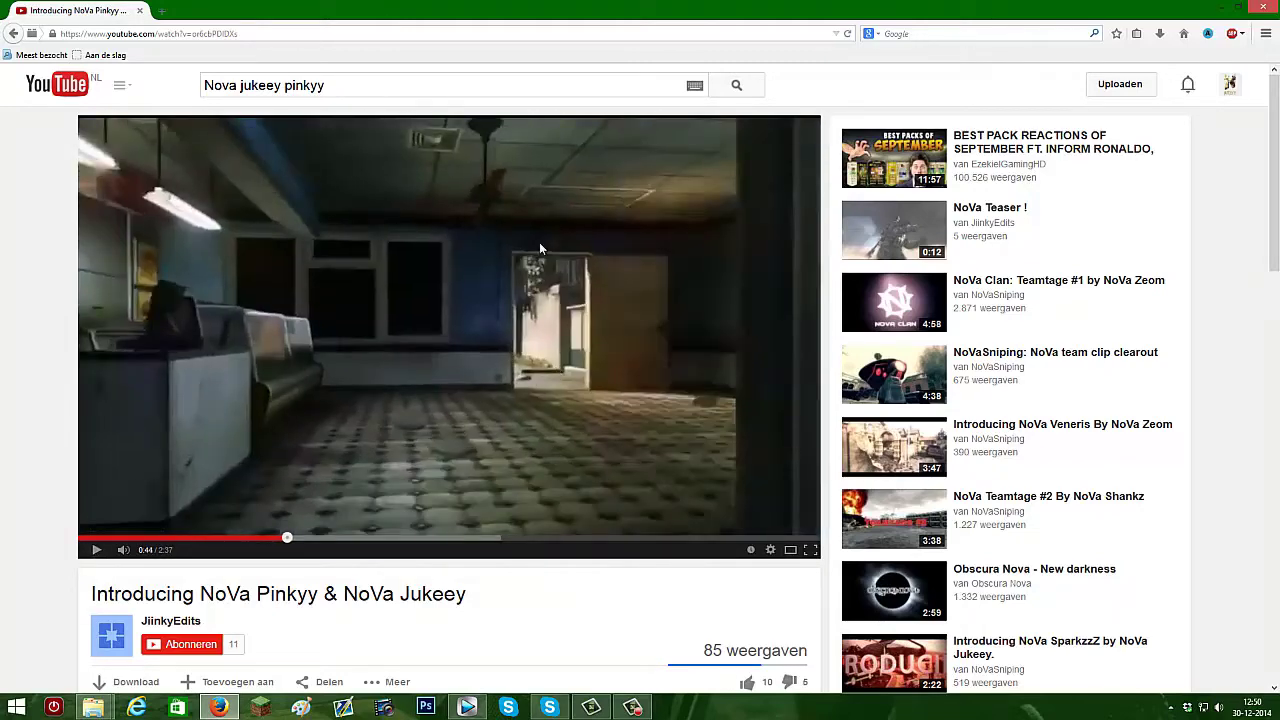
left_click(96, 551)
left_click(400, 430)
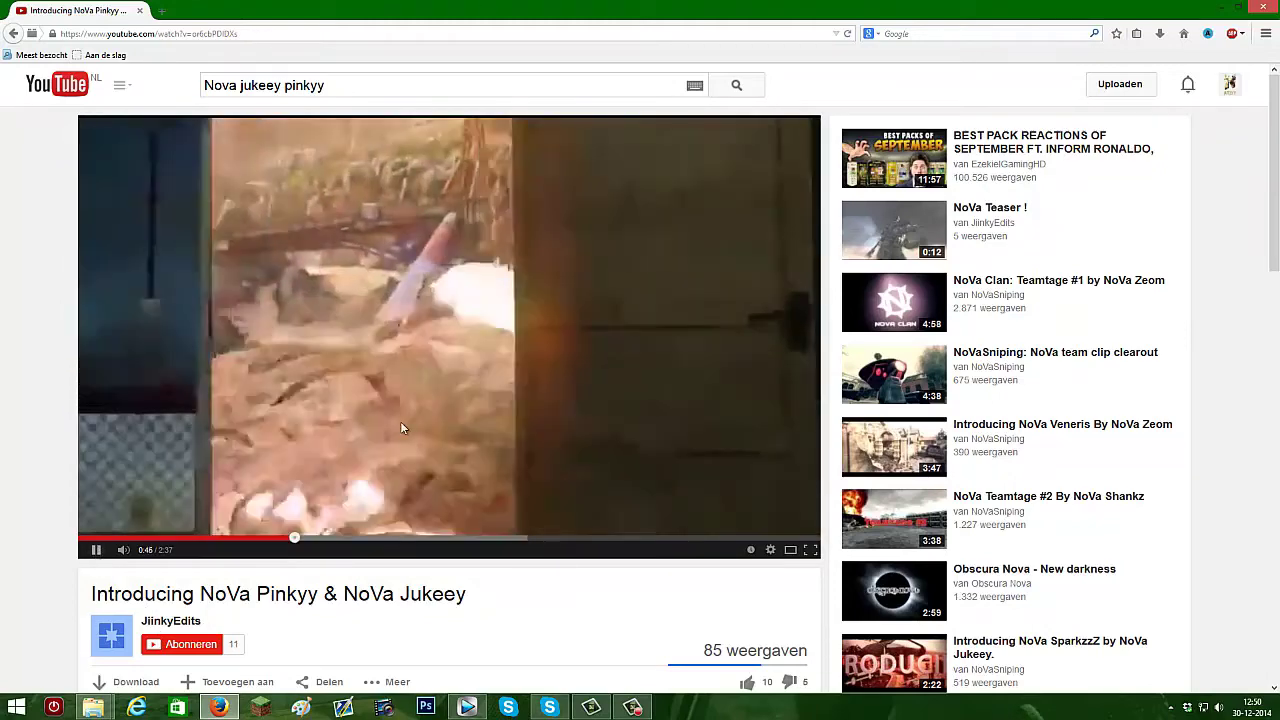
left_click(97, 552)
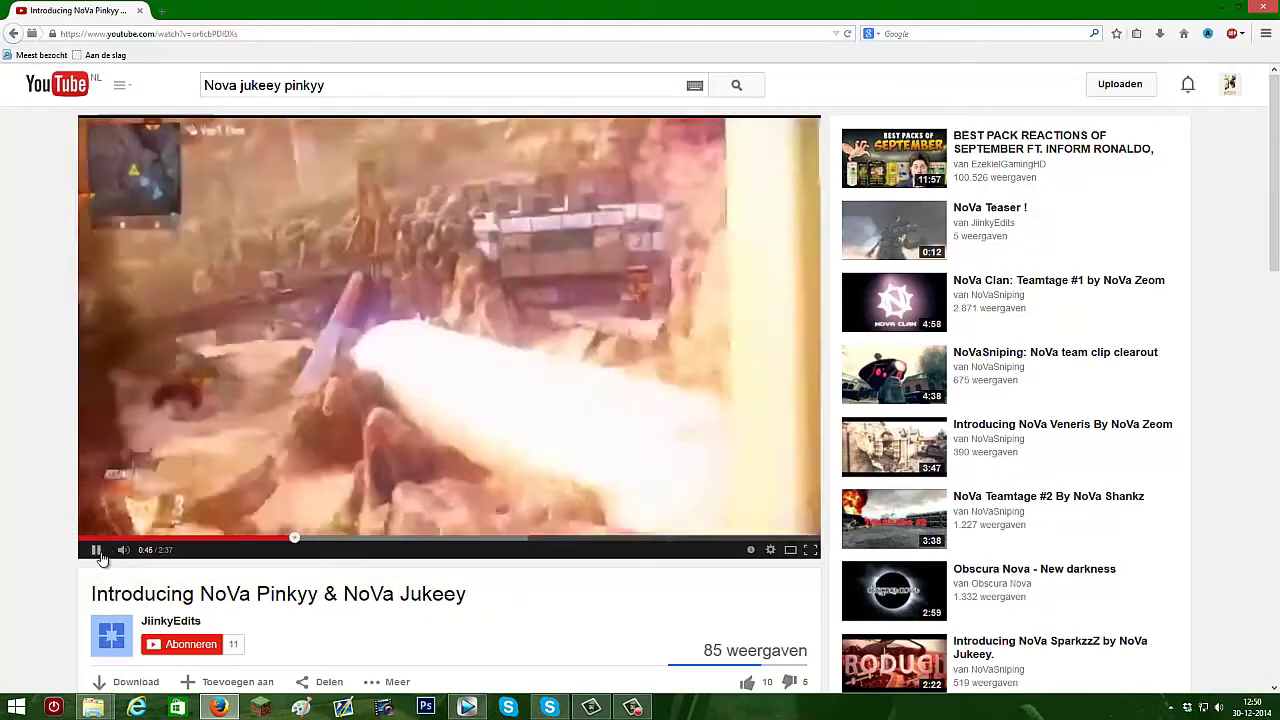
left_click(434, 417)
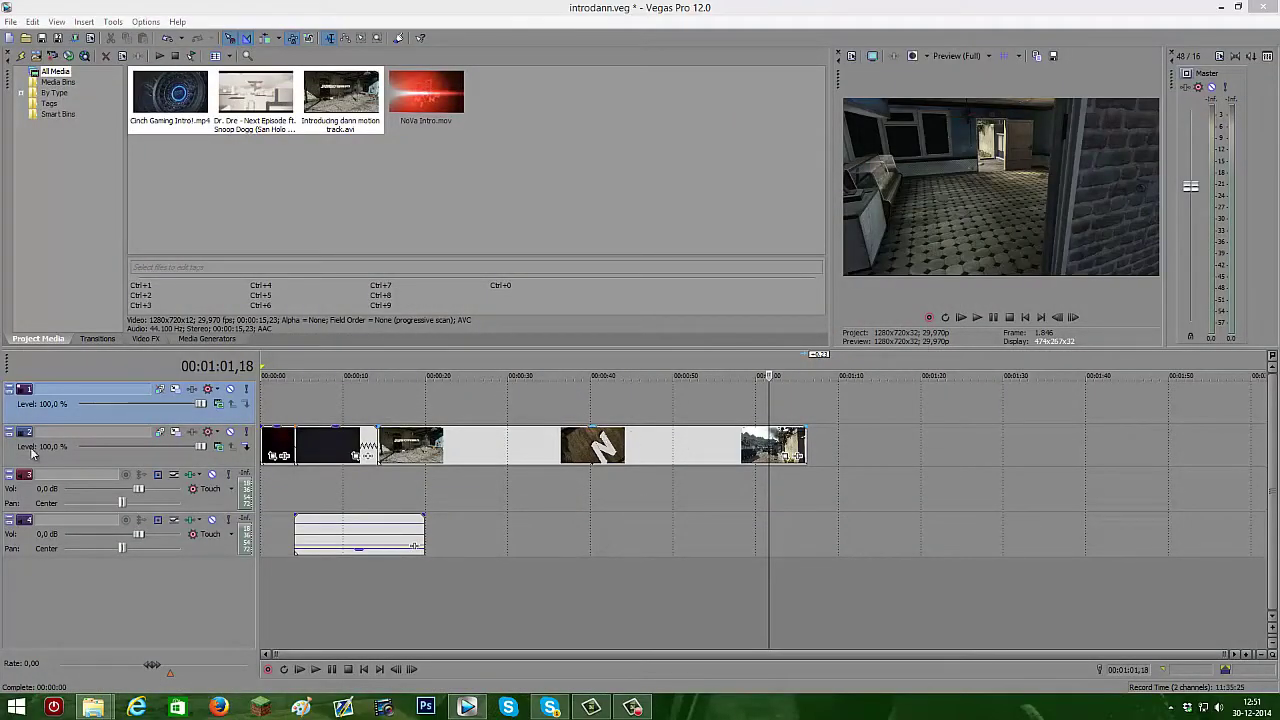
Switch to Vegas Pro and split the motion track clip at 00:01:03,01, where the camera has entered the room facing the open door.
left_click(384, 447)
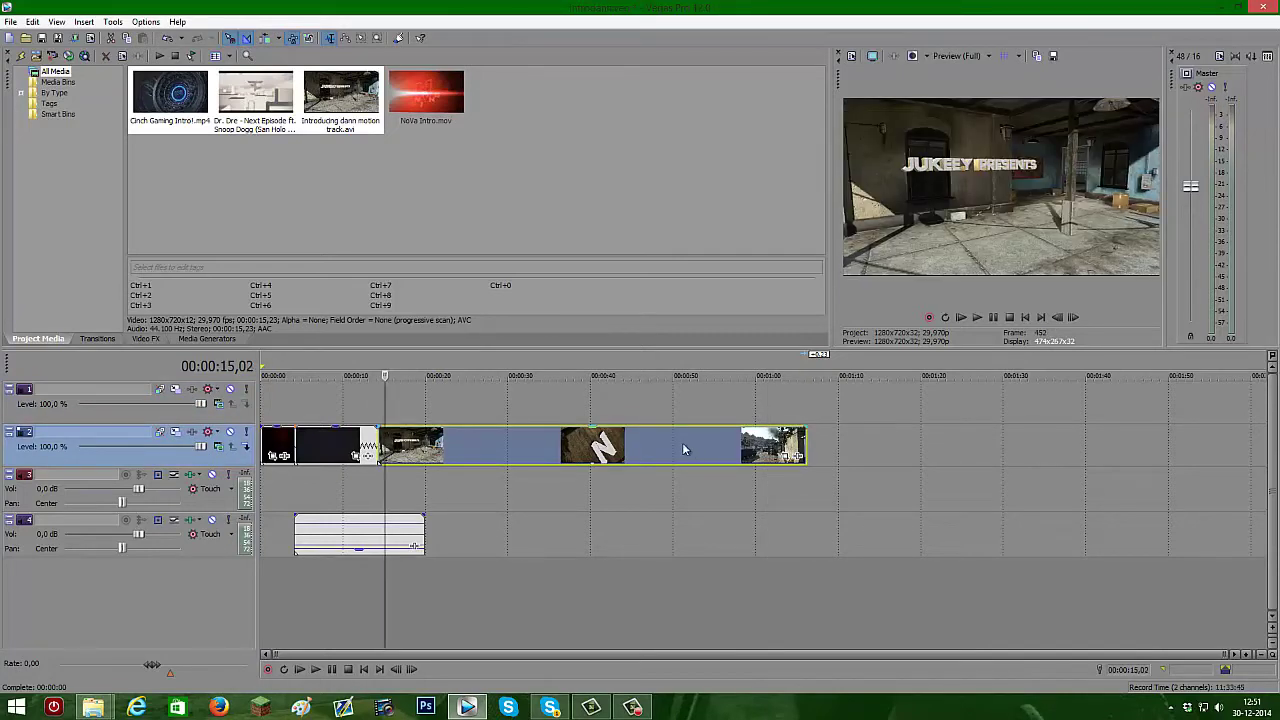
left_click(637, 450)
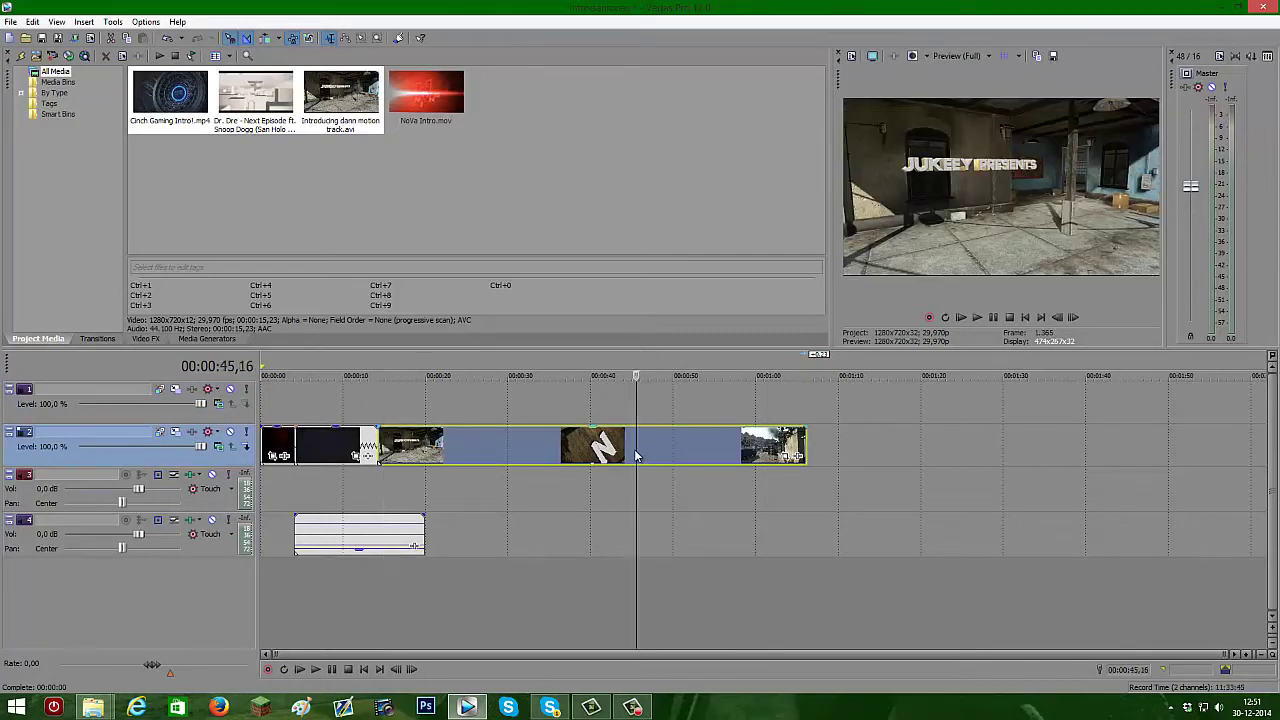
left_click(751, 443)
left_click(752, 443)
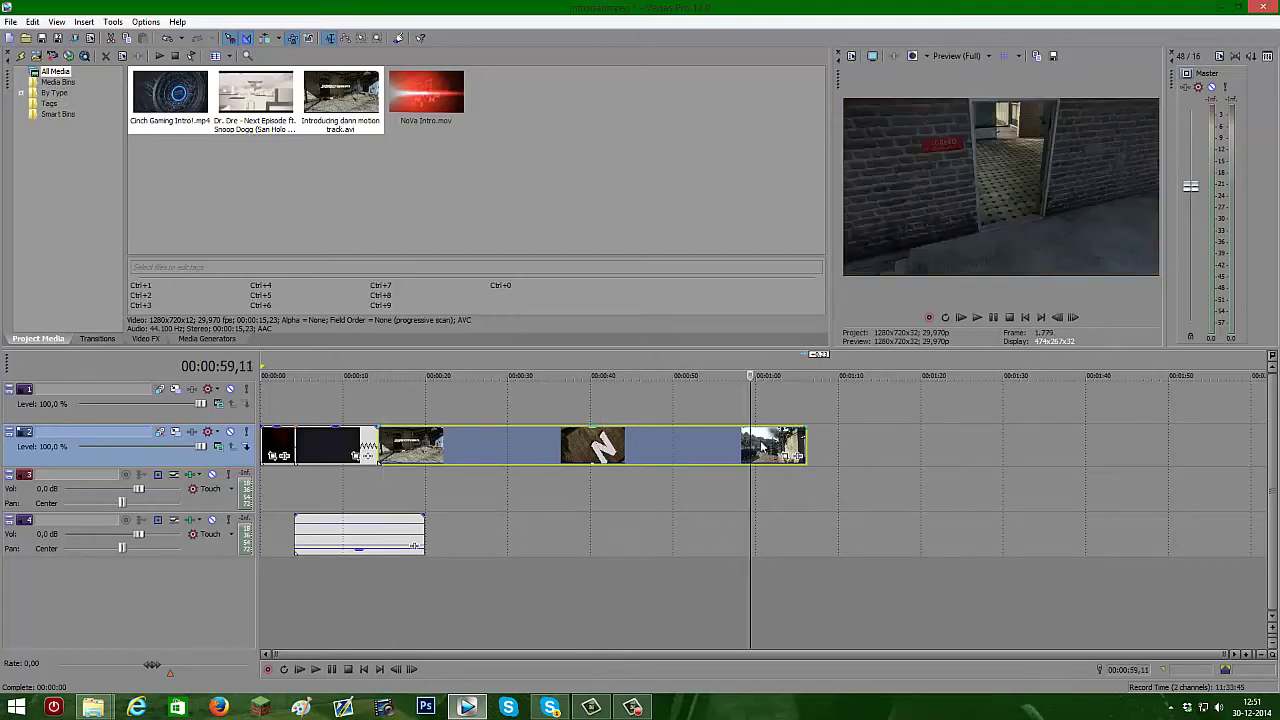
key("Right")
key("Right")
key("Right")
key("Right")
key("Right")
key("Right")
key("Right")
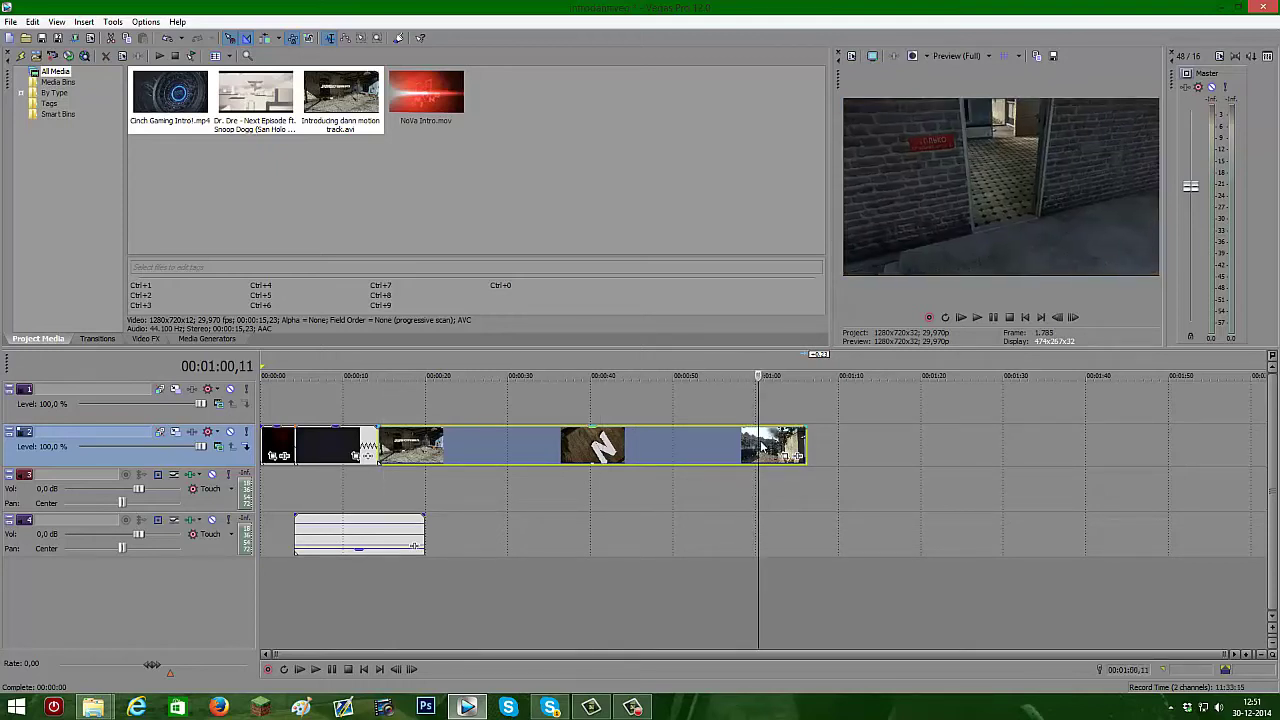
key("Right")
key("Right")
key("Right")
key("Right")
key("Right")
key("Right")
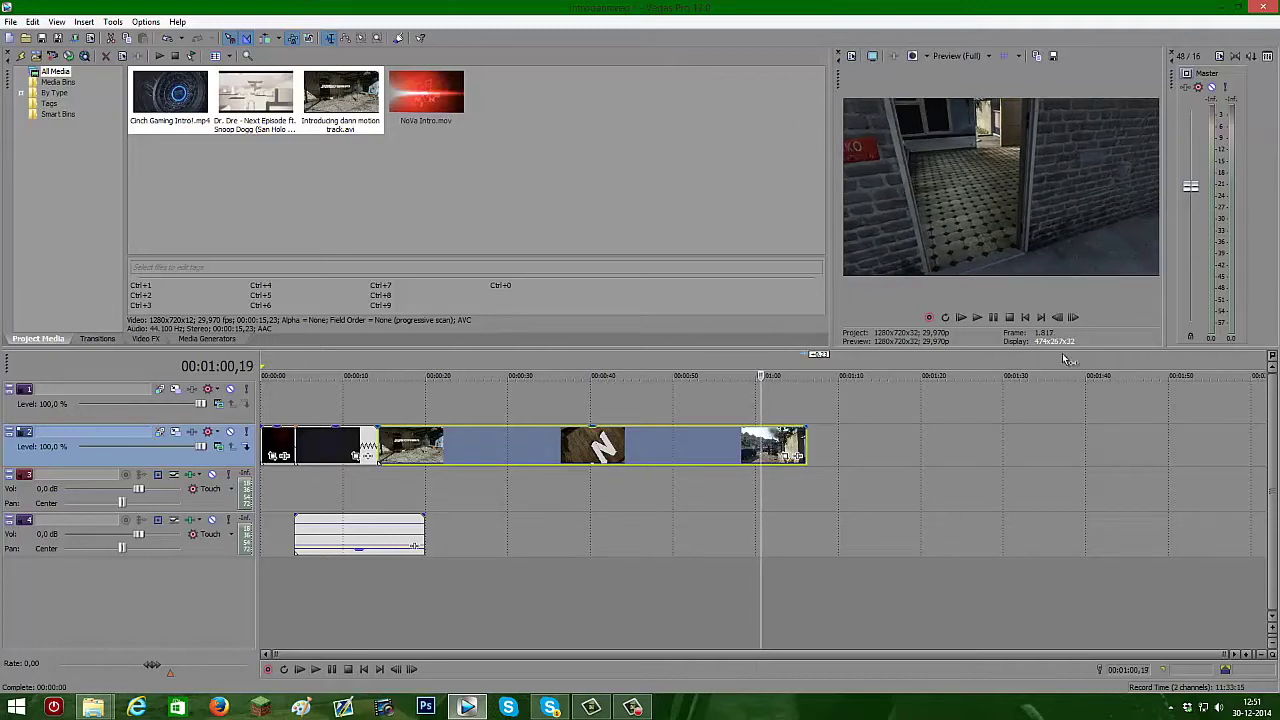
key("Right")
key("Right")
key("Right")
key("Right")
key("Right")
key("Right")
key("Right")
key("Right")
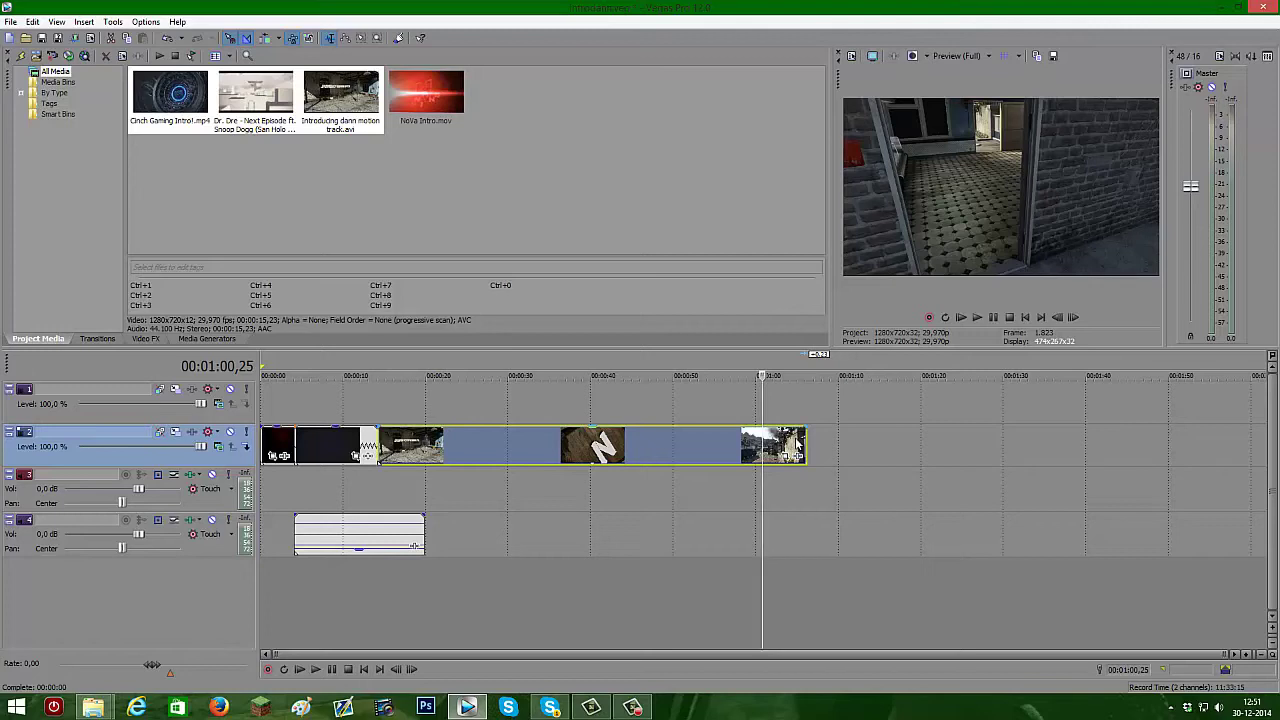
key("Right")
key("Right")
key("Right")
key("Right")
key("Right")
key("Right")
key("Right")
key("Right")
key("Right")
key("Right")
key("Right")
key("Right")
key("Right")
key("Right")
key("Right")
key("Right")
key("Right")
key("Right")
key("Right")
key("Right")
key("Right")
key("Right")
key("Right")
key("Right")
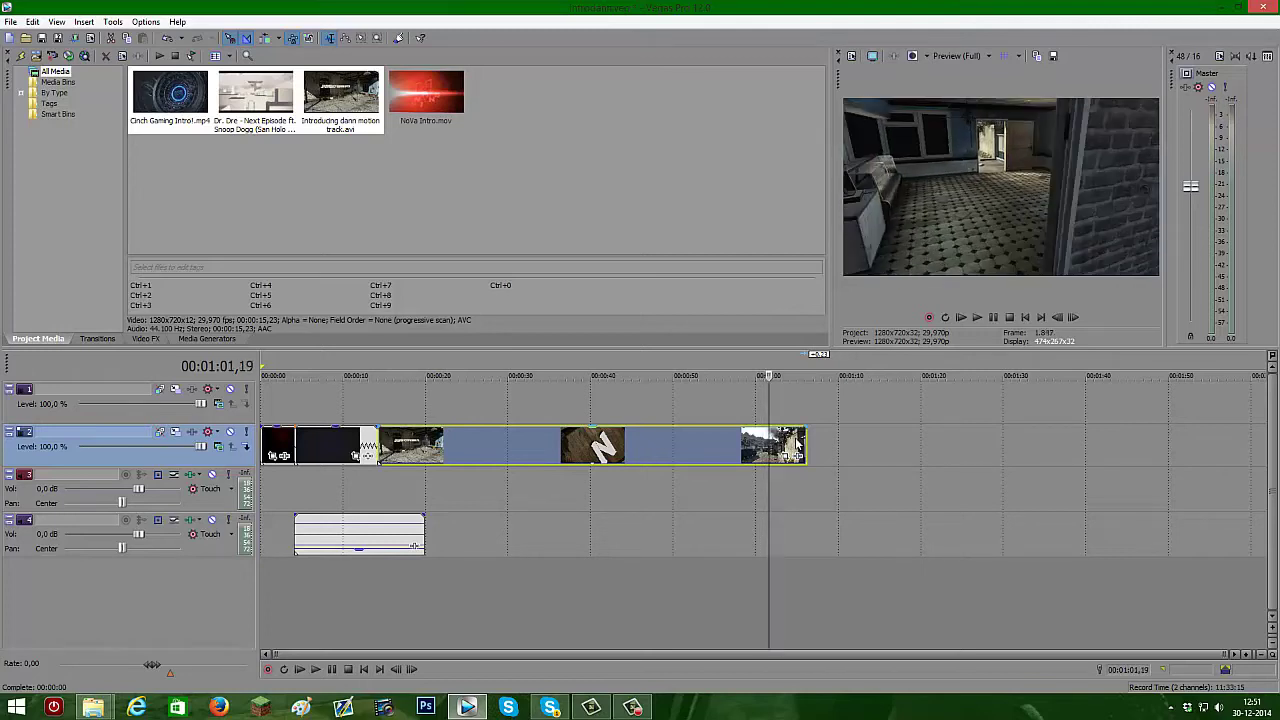
key("Right")
key("Right")
key("Right")
key("Right")
key("Right")
key("Right")
key("Right")
key("Right")
key("Right")
key("Right")
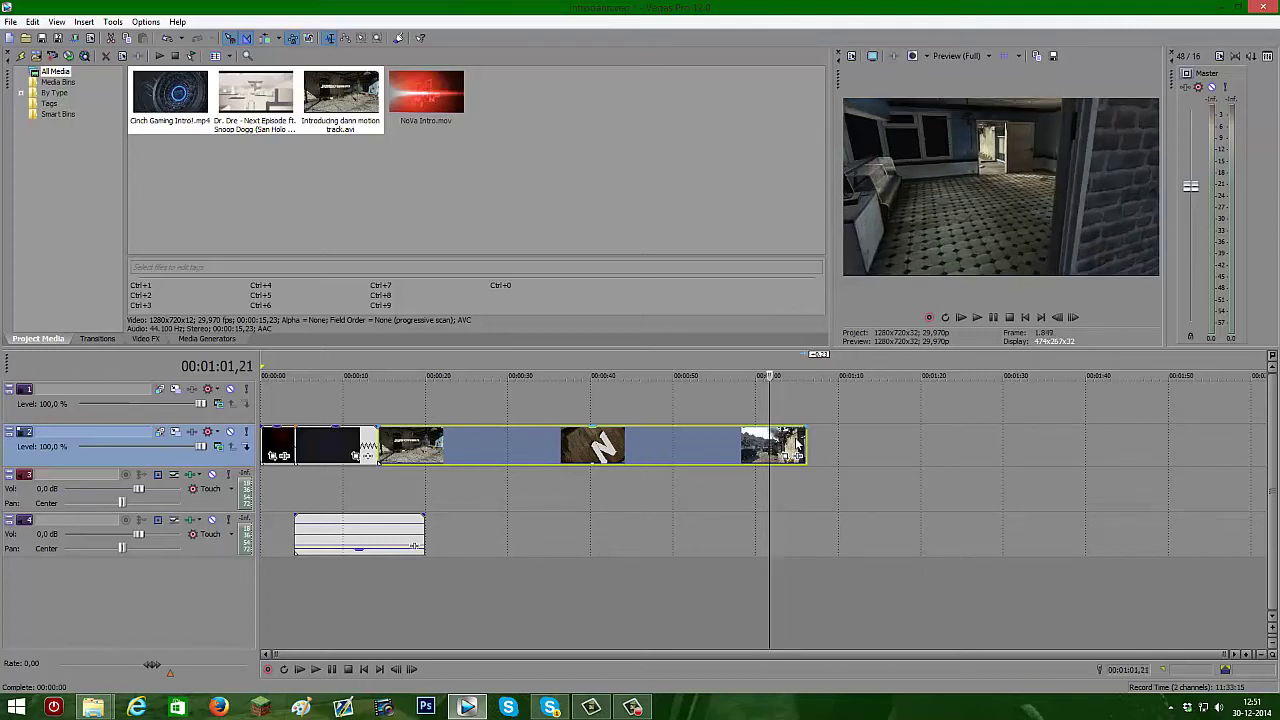
key("Right")
key("Right")
key("Right")
key("Right")
key("Right")
key("Right")
key("Right")
key("Right")
key("Right")
key("Right")
key("Right")
key("Right")
key("Right")
key("Right")
key("Right")
key("Right")
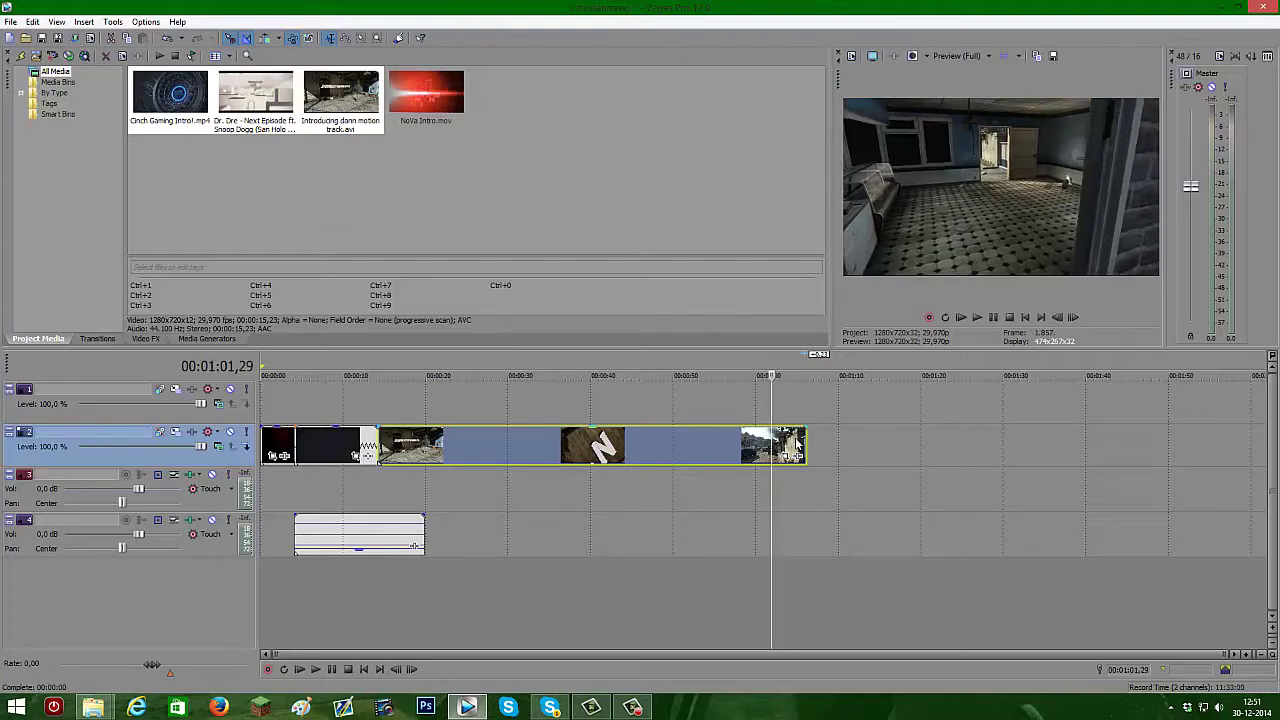
key("Right")
key("Right")
key("Right")
key("Right")
key("Right")
key("Right")
key("Right")
key("Right")
key("Right")
key("Right")
key("Right")
key("Right")
key("Right")
key("Right")
key("Right")
key("Right")
key("Right")
key("Right")
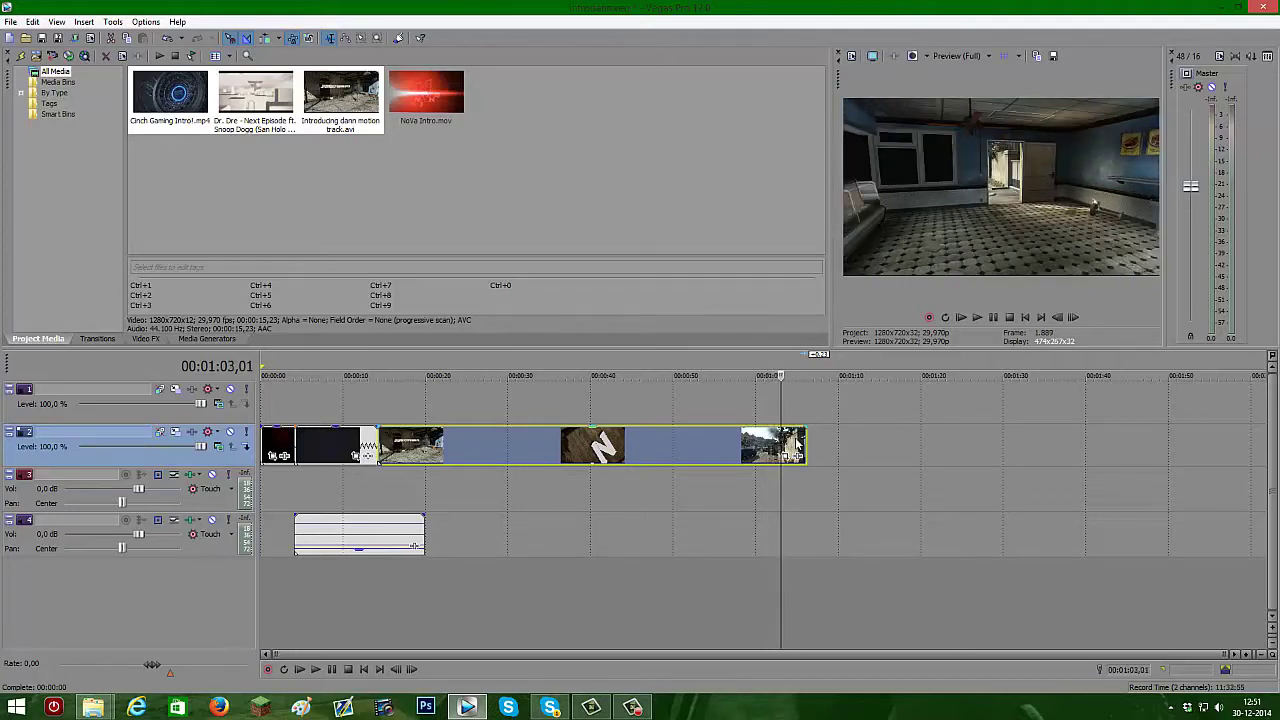
key("s")
Copy the split-off end section of the motion track clip onto the empty video track above, aligned with the original.
scroll(796, 443, "up", 3)
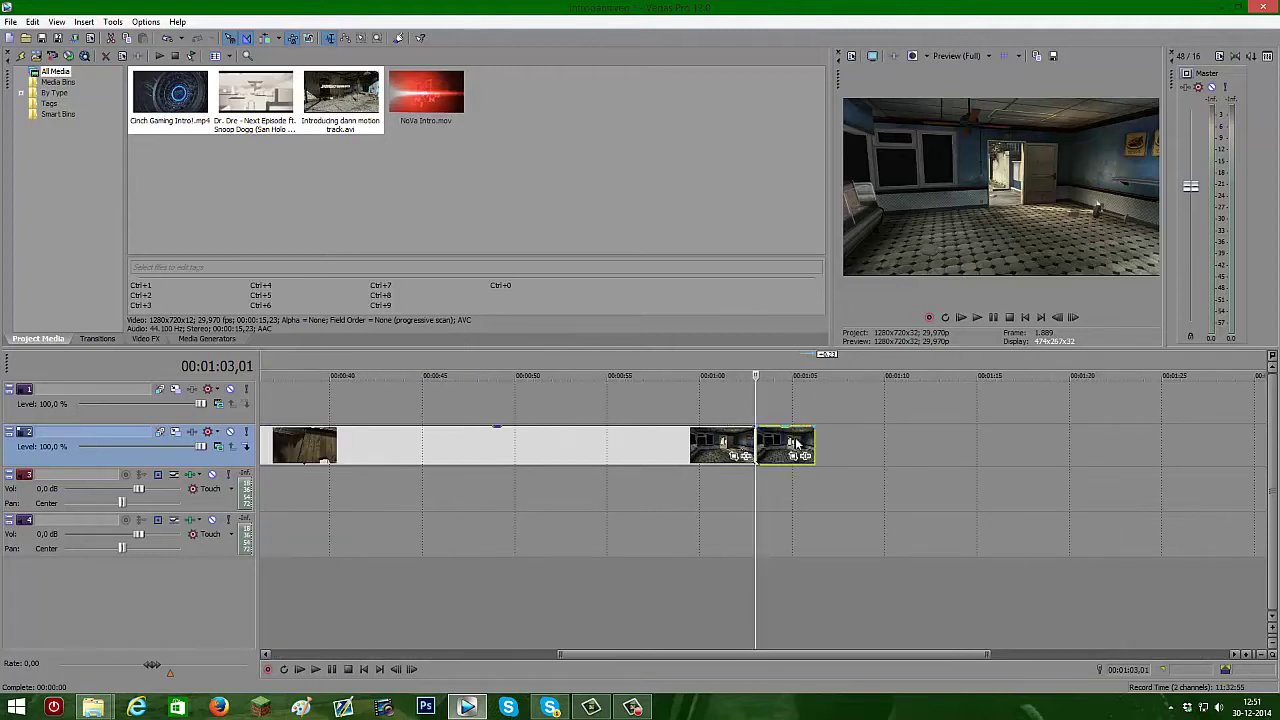
left_click_drag(777, 445, 781, 398, "ctrl")
left_click(777, 401)
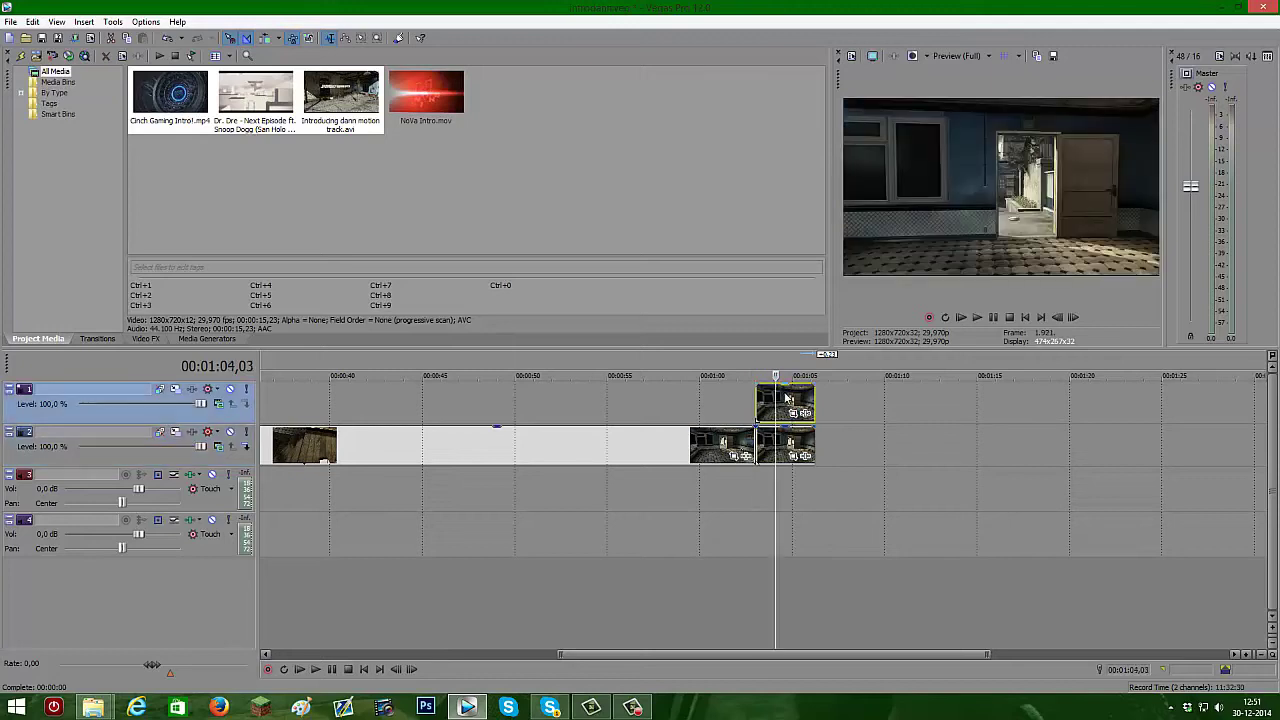
key("Right")
key("Right")
key("Right")
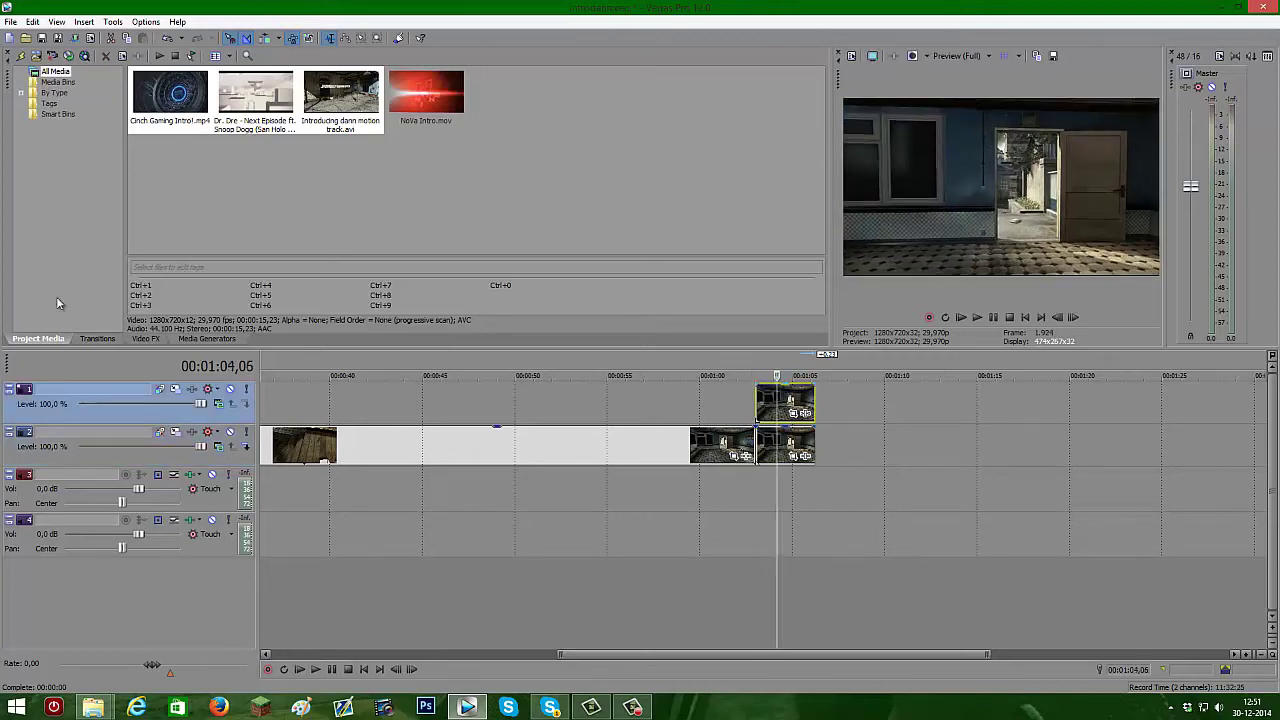
Name the top video track that holds the copied clip "Masked layer".
right_click(714, 606)
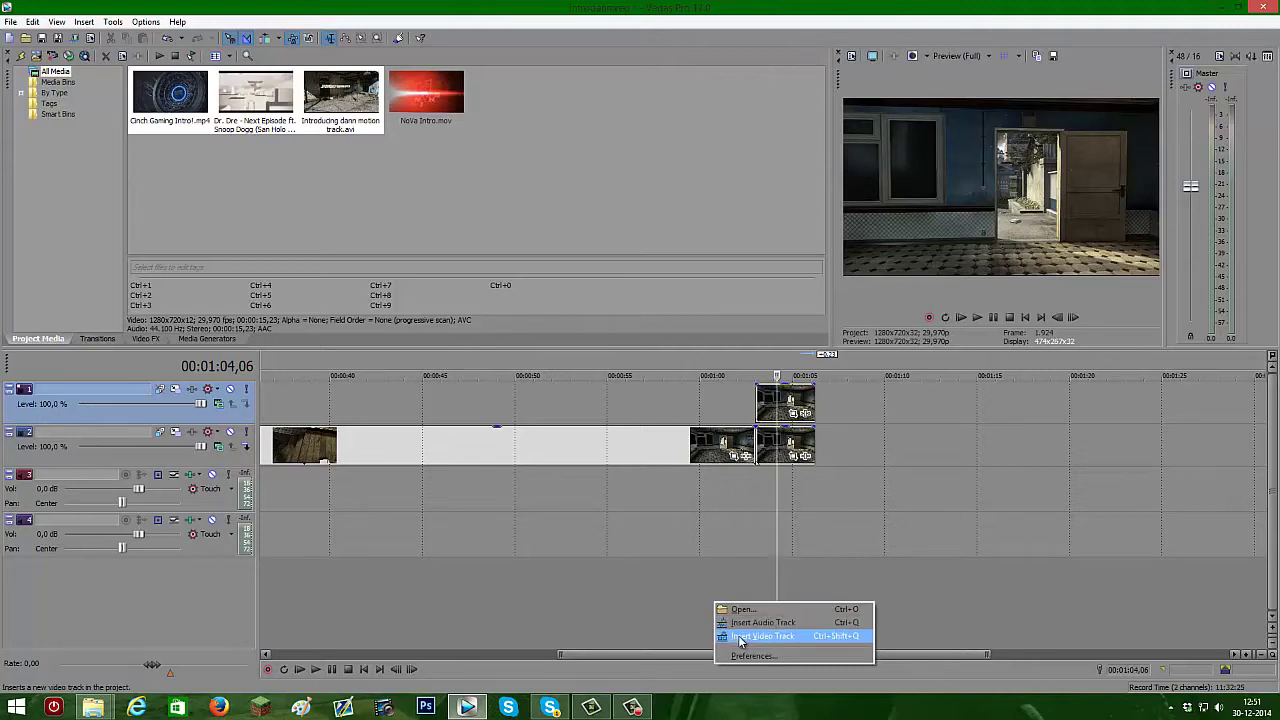
left_click(641, 591)
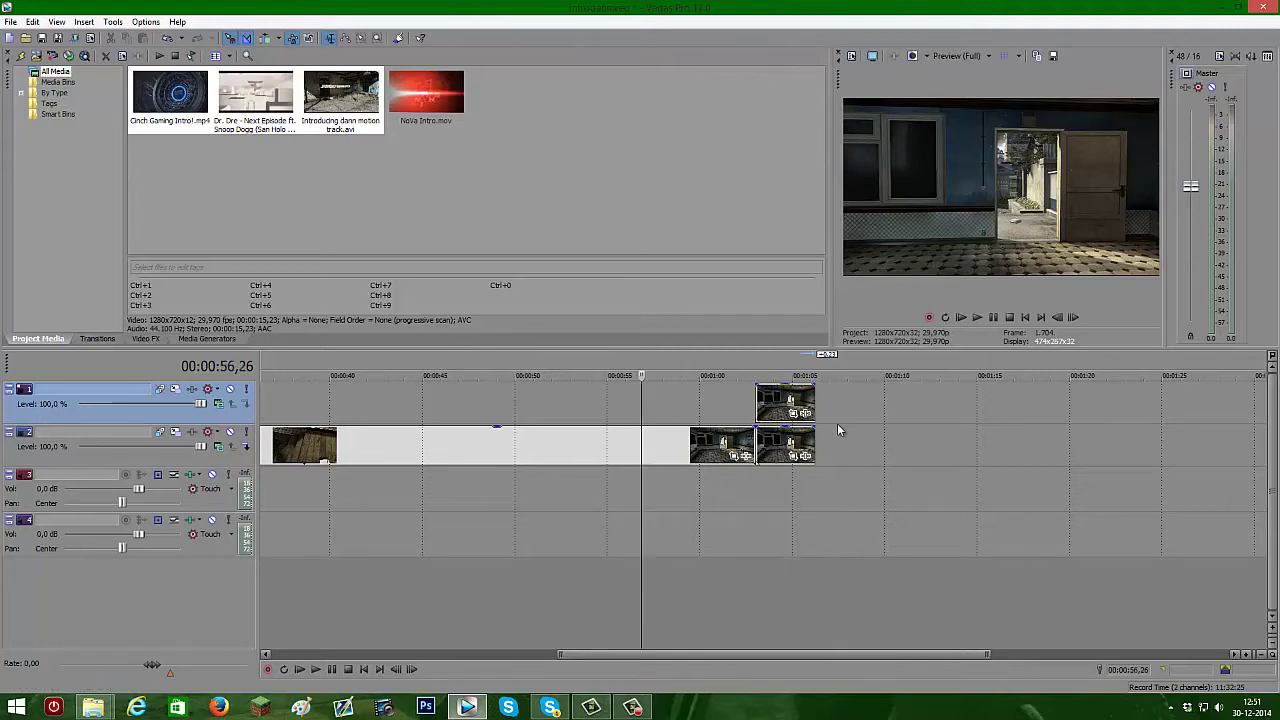
left_click(762, 400)
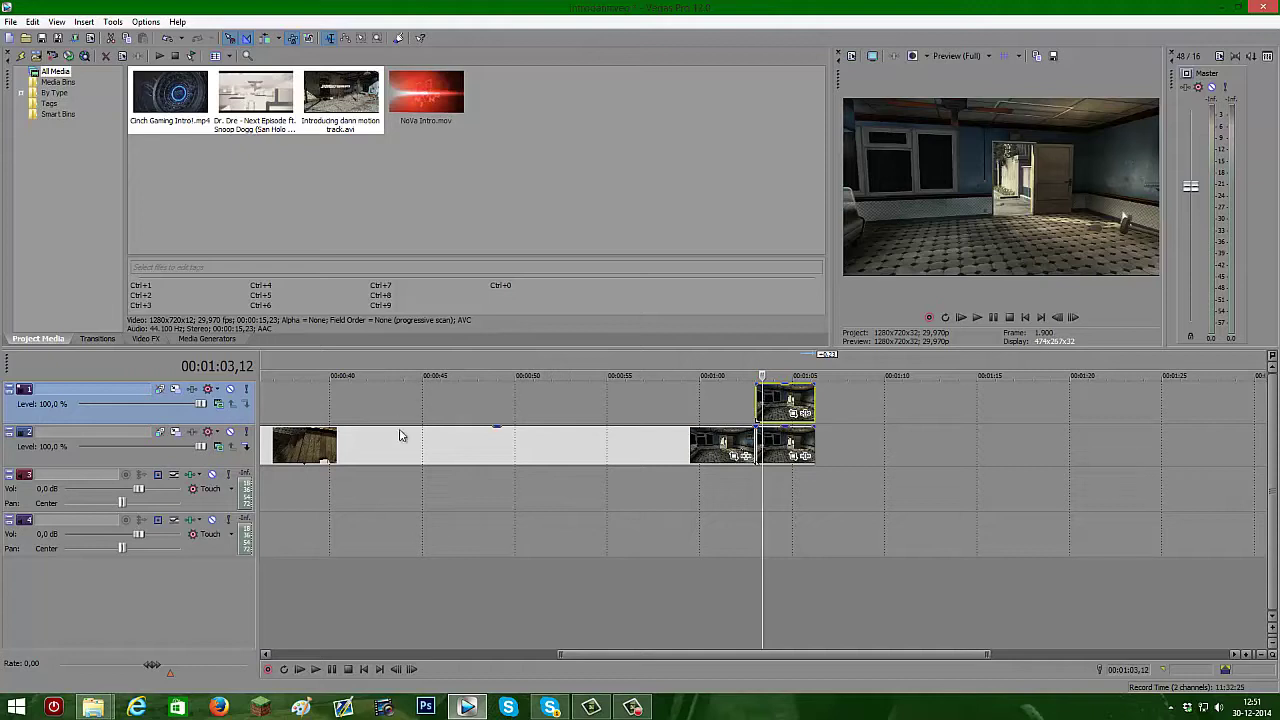
double_click(65, 391)
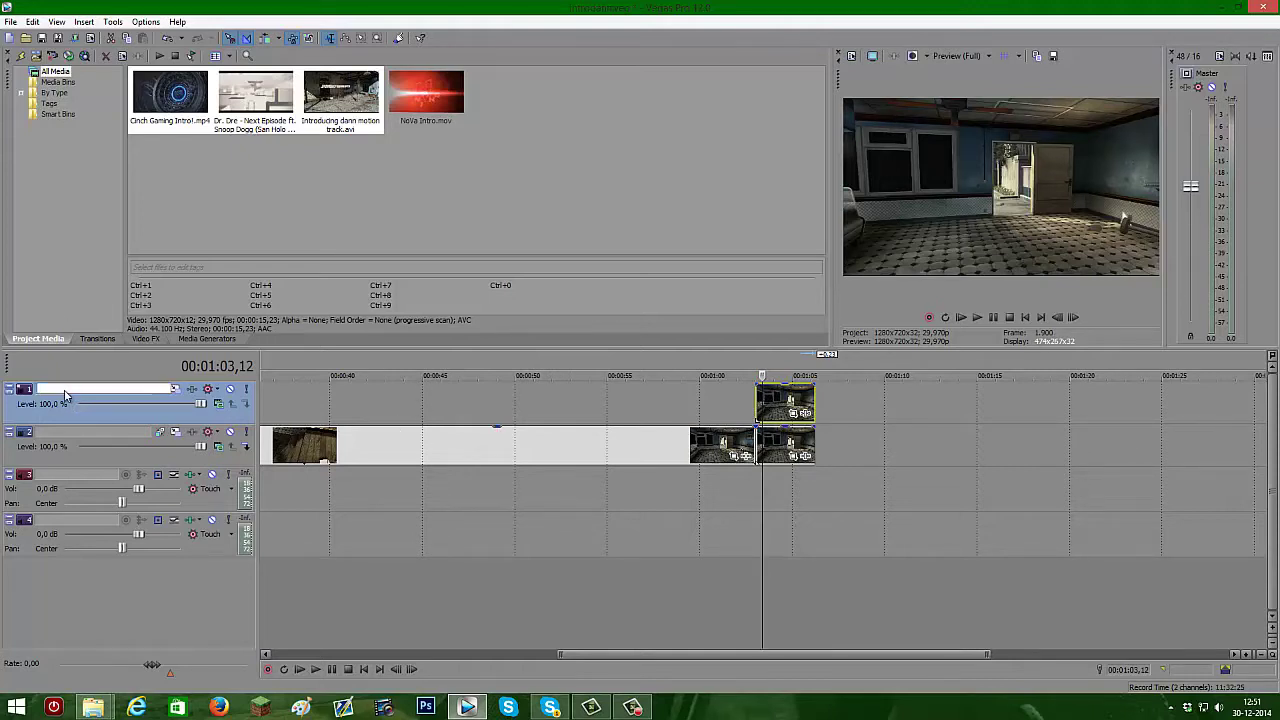
type("Masked layer")
key("Return")
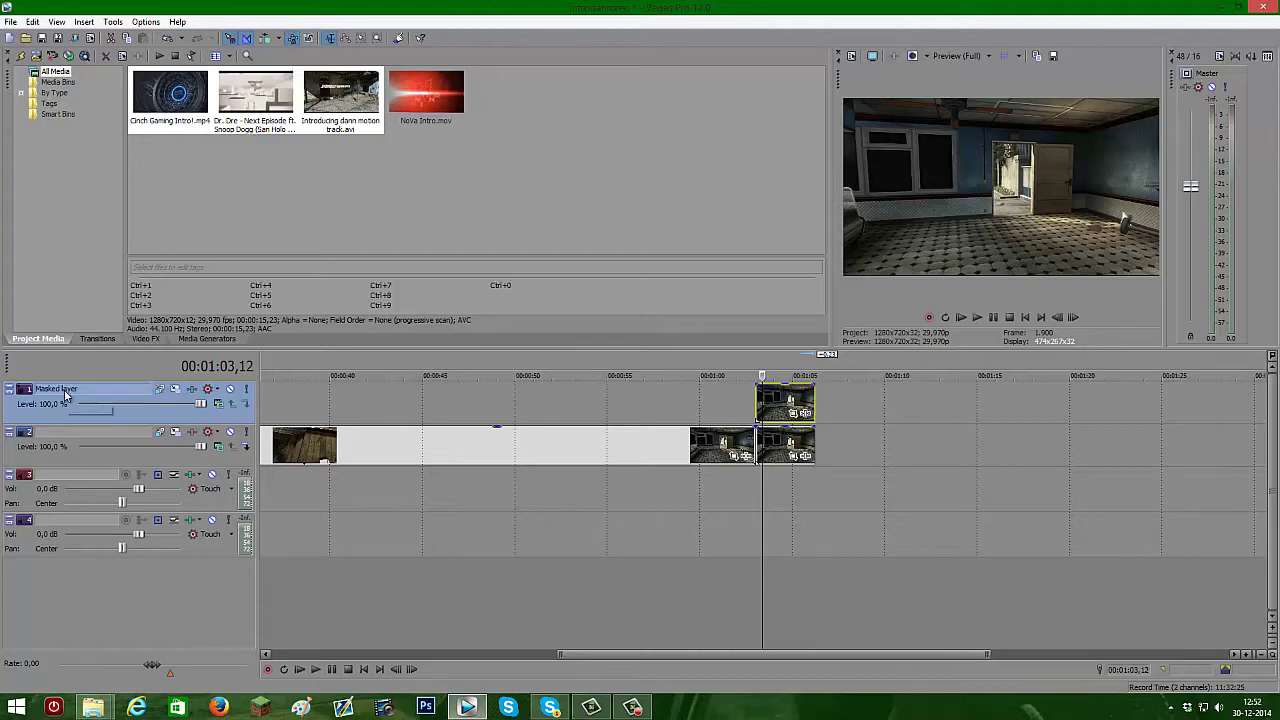
Open Event Pan/Crop for the Masked layer clip at its first frame, 00:01:03,01, and select its mask for editing.
left_click(778, 410)
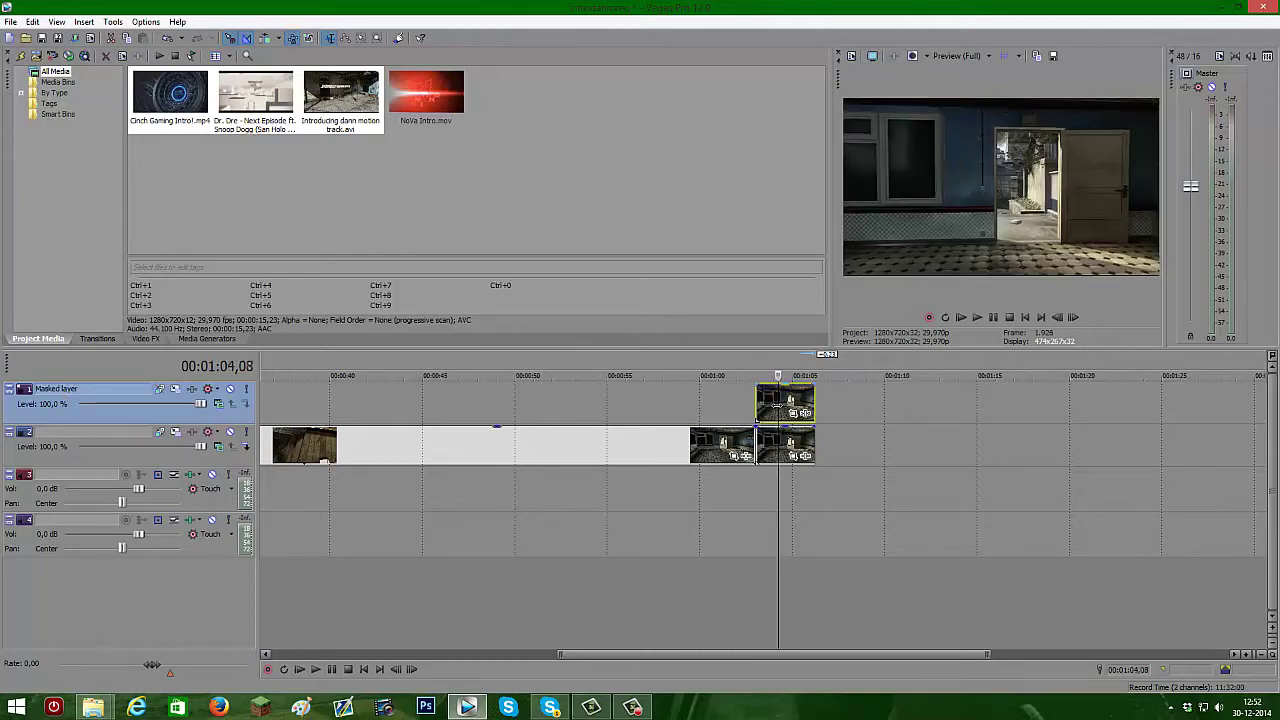
key("Right")
key("Right")
key("Right")
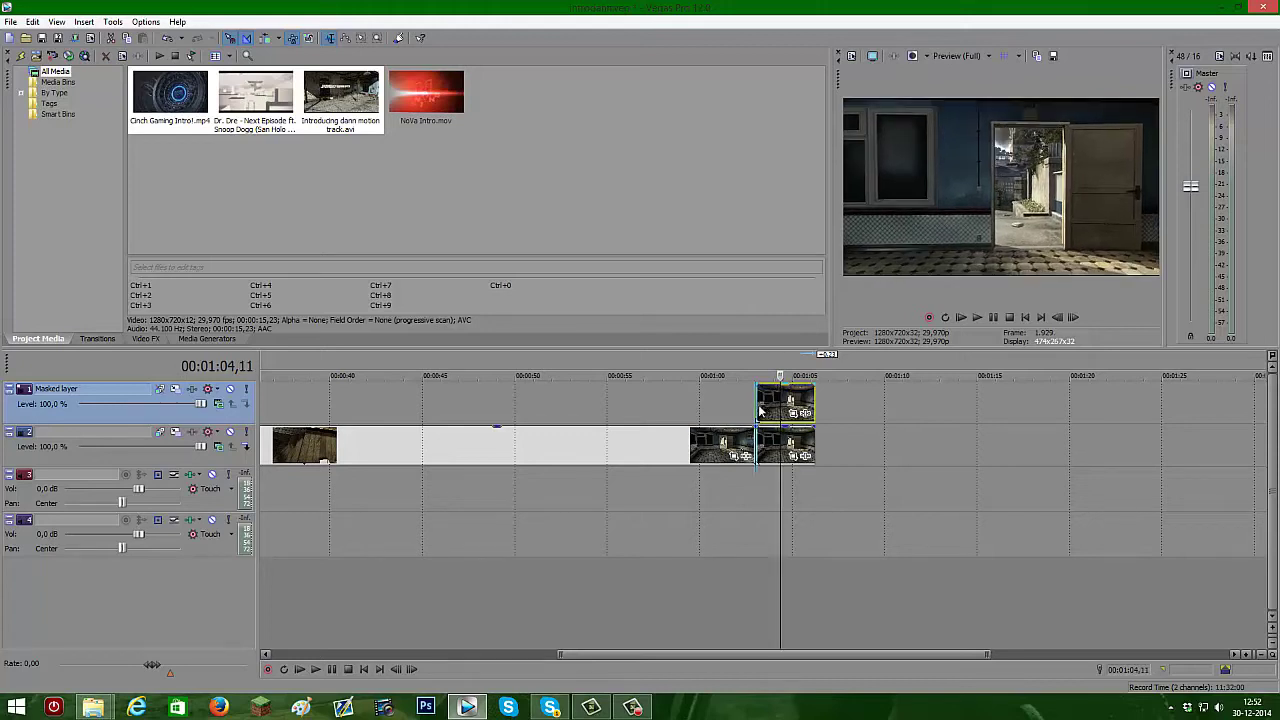
left_click(760, 410)
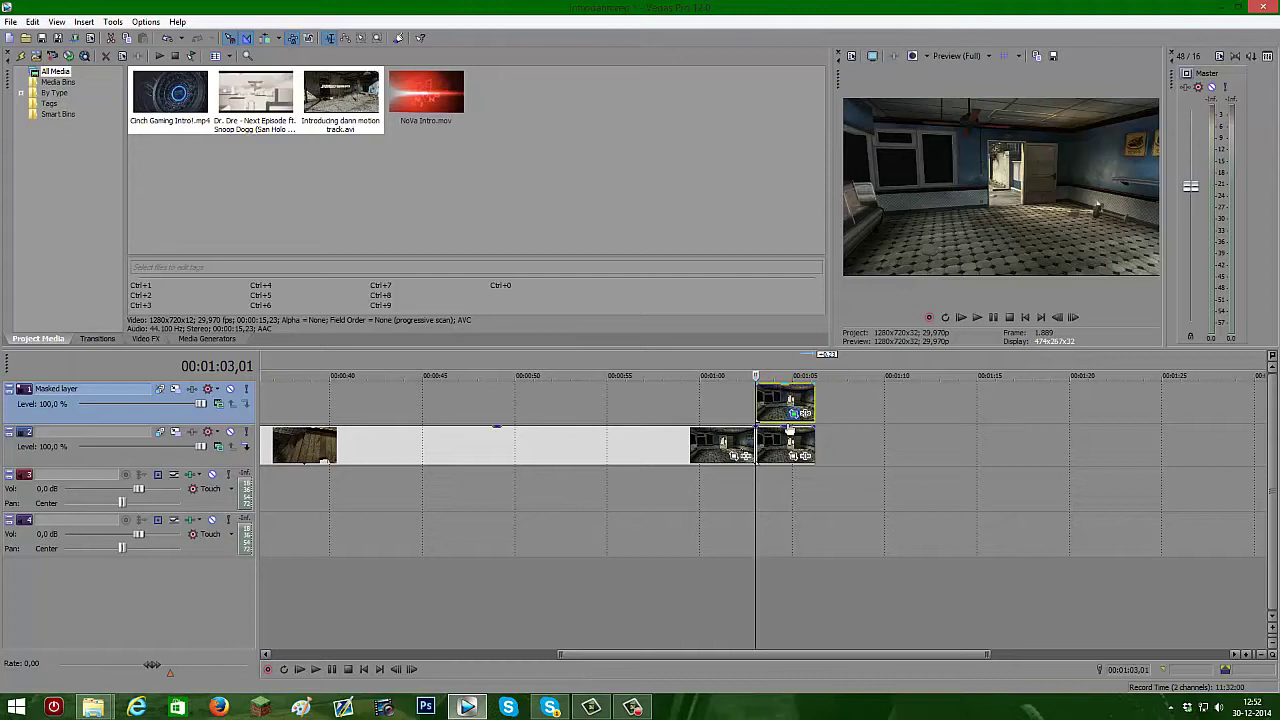
left_click(792, 416)
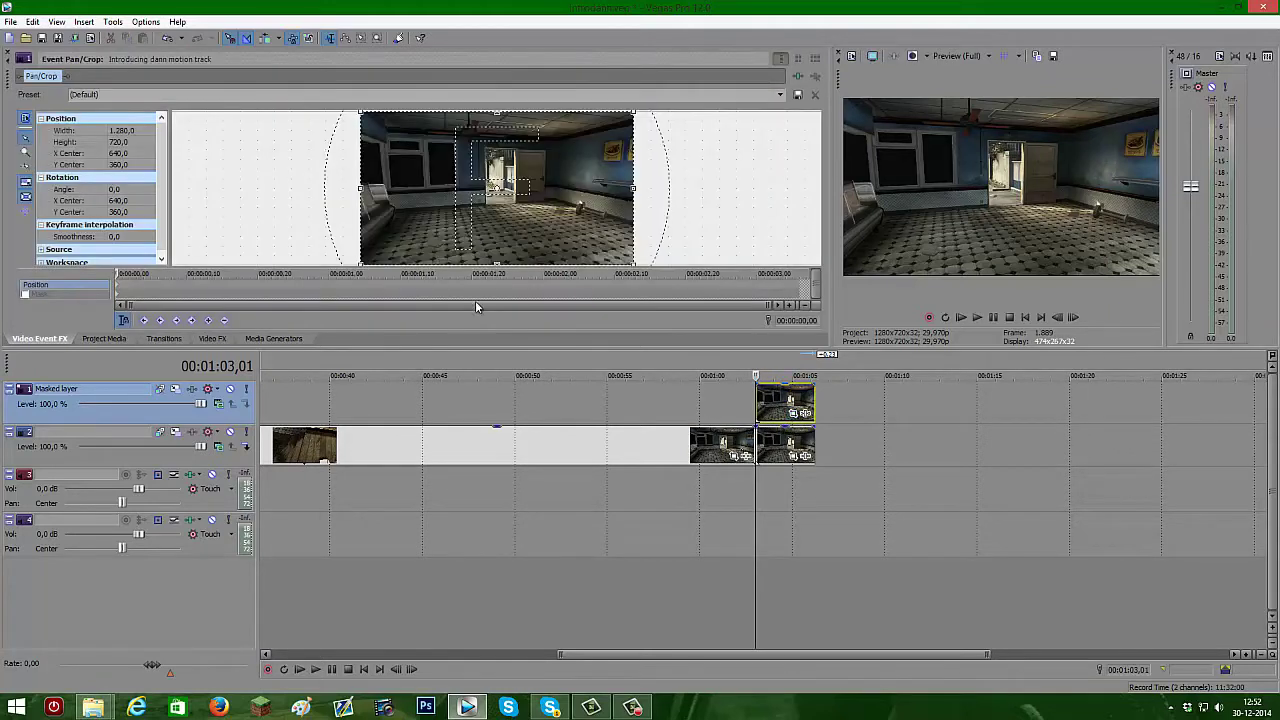
left_click(25, 294)
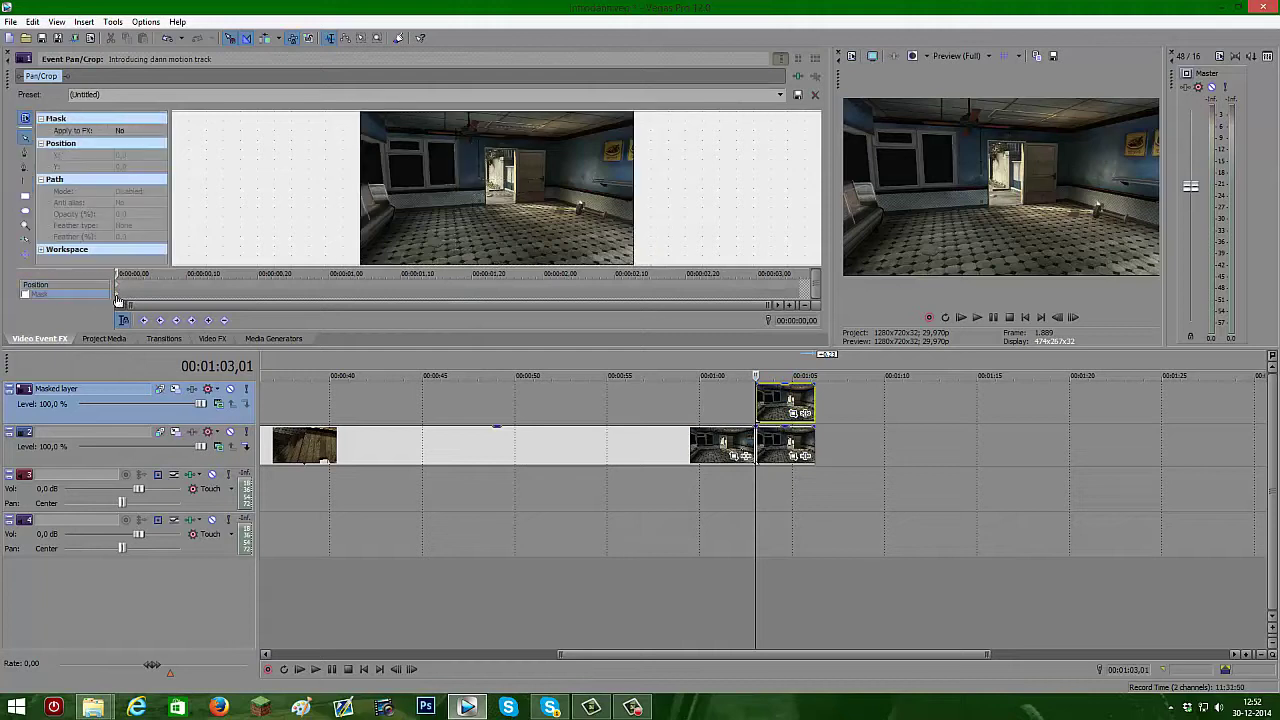
Draw a closed four-point mask path around the open doorway in the clip's first frame.
left_click(24, 157)
scroll(494, 208, "up", 5)
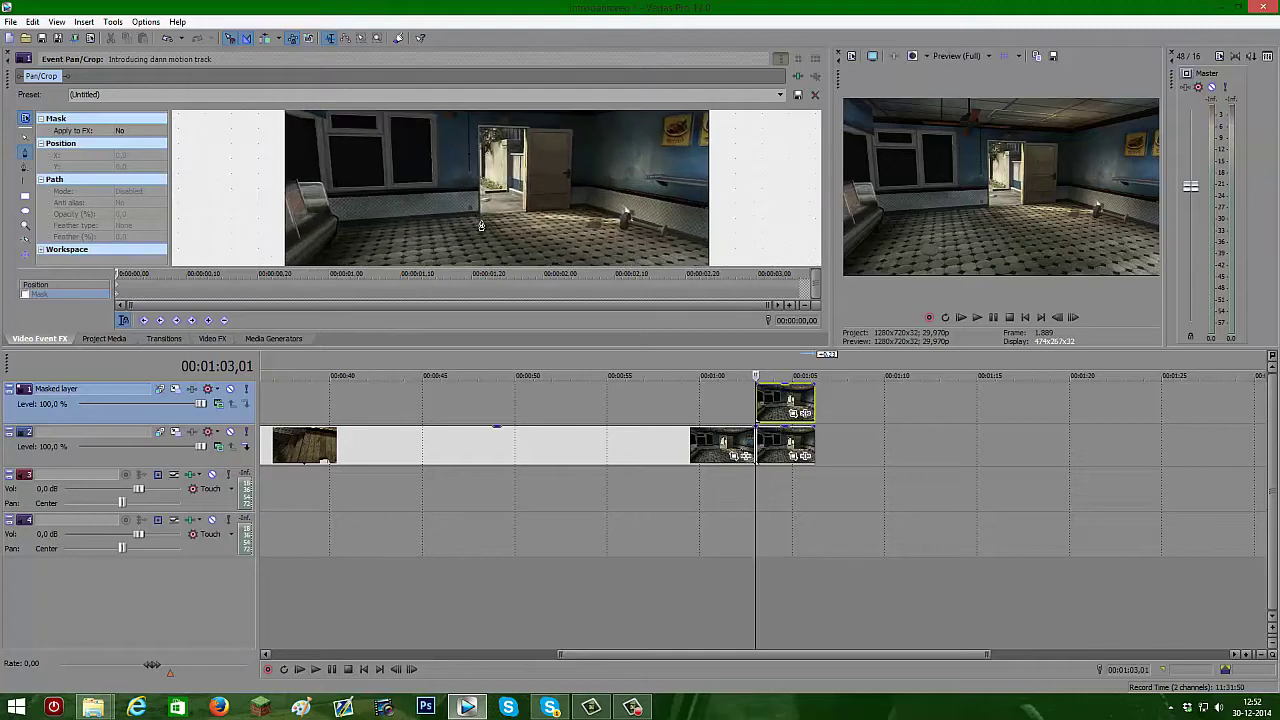
scroll(481, 226, "up", 3)
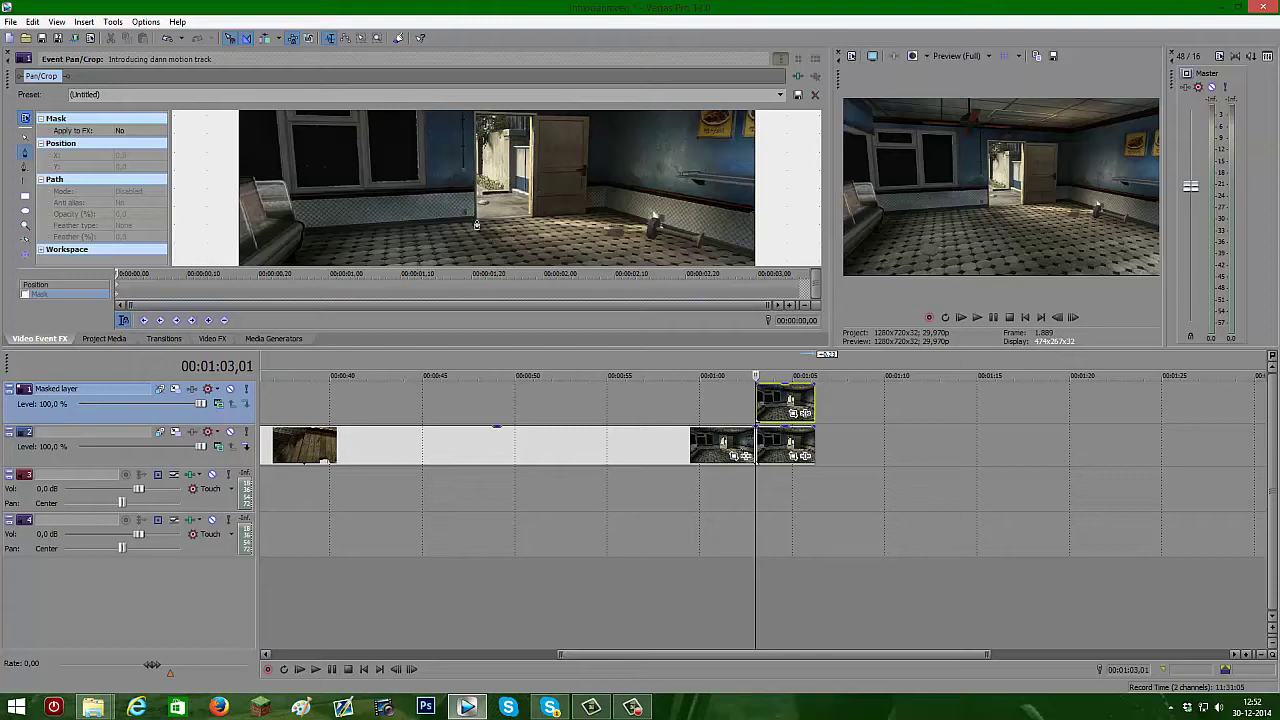
scroll(476, 225, "up", 3)
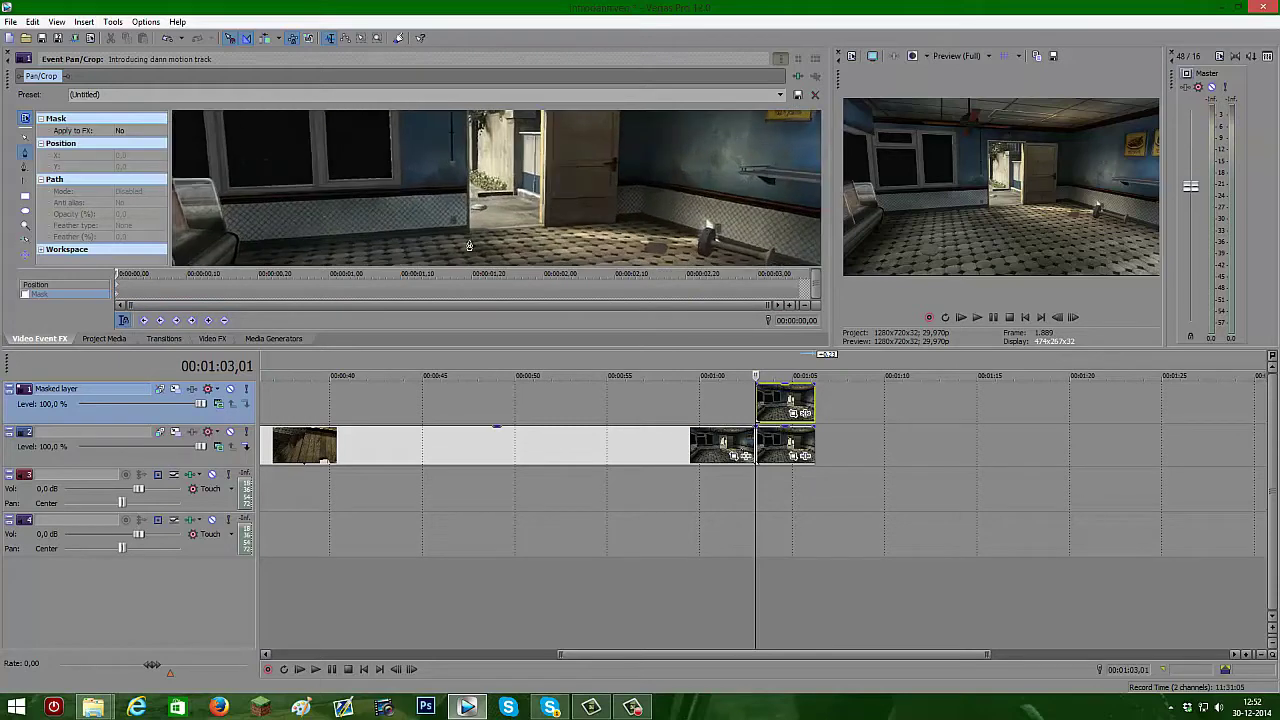
left_click(462, 244)
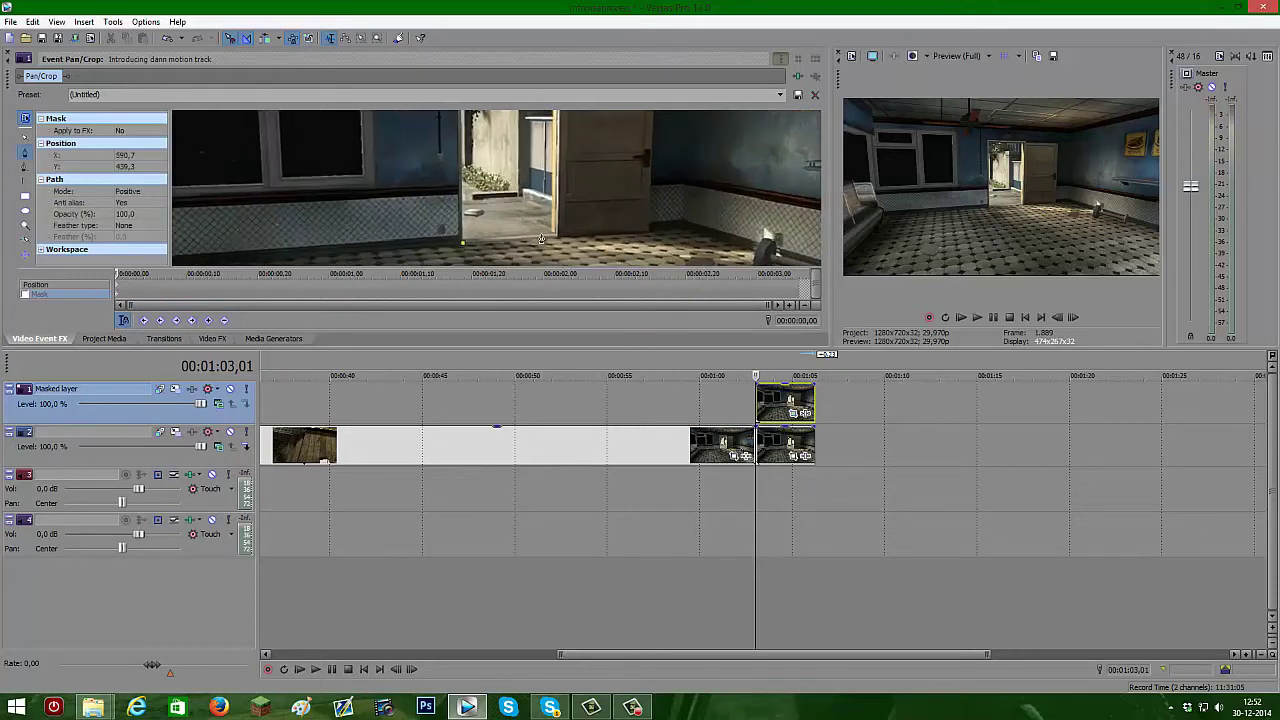
left_click(552, 237)
scroll(557, 180, "down", 3)
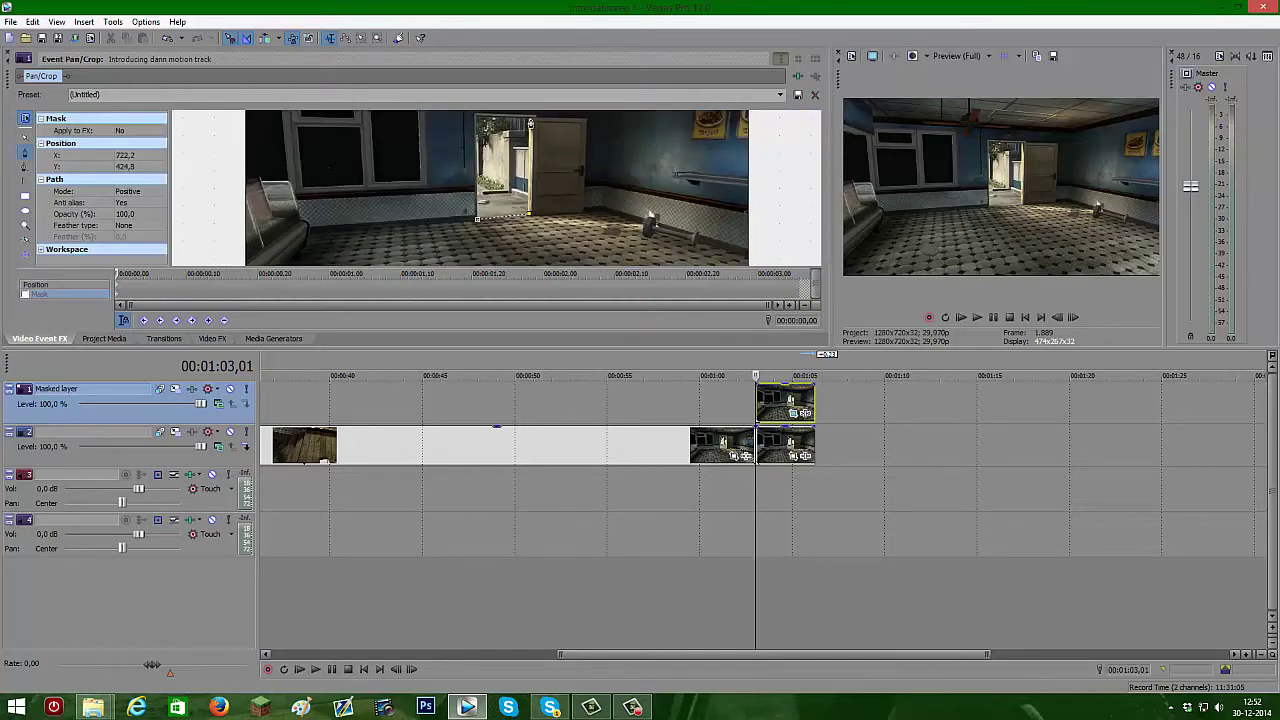
left_click(531, 121)
left_click(476, 120)
left_click(478, 220)
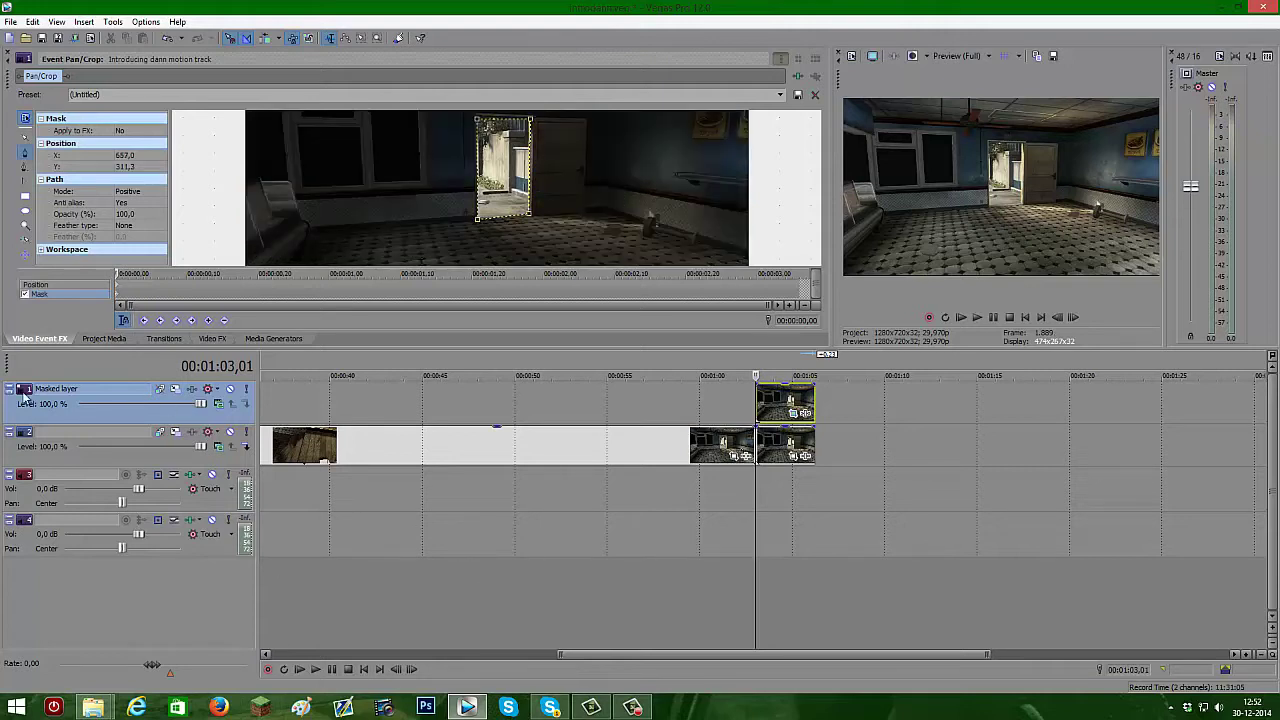
Set the doorway mask path to Negative mode with feather type Both and a feather of 1.0 %.
left_click(127, 194)
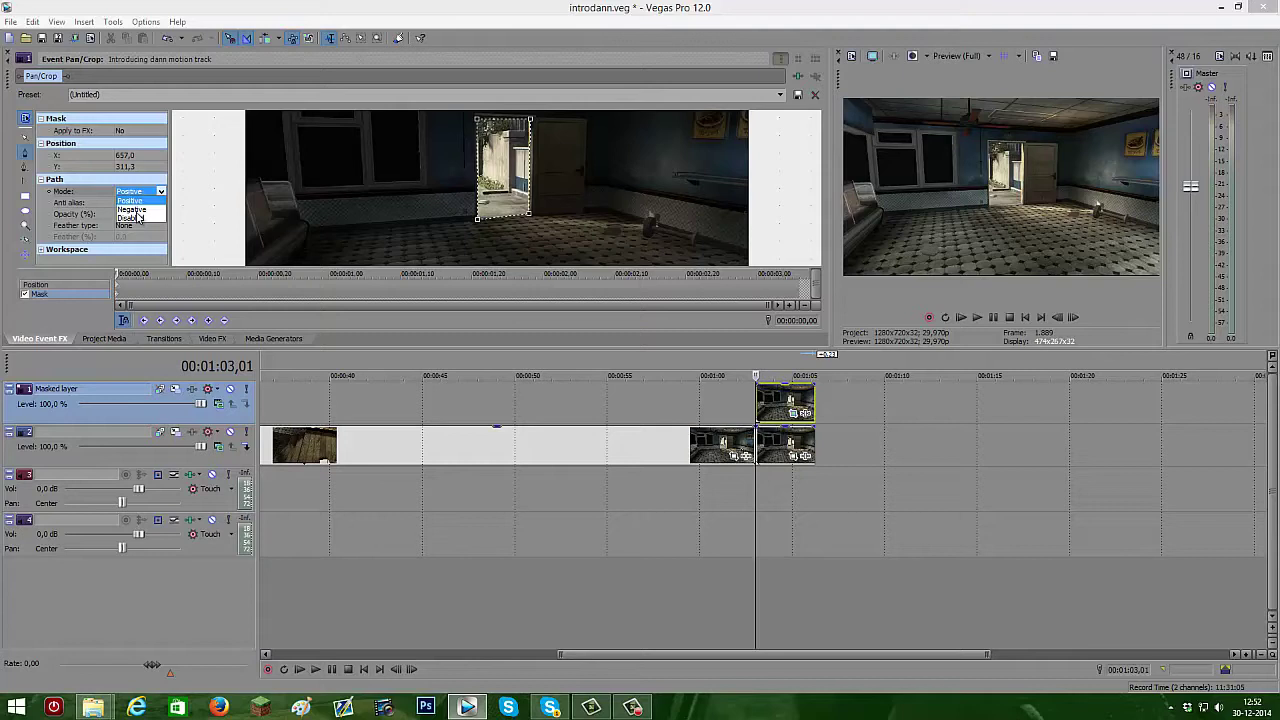
left_click(134, 210)
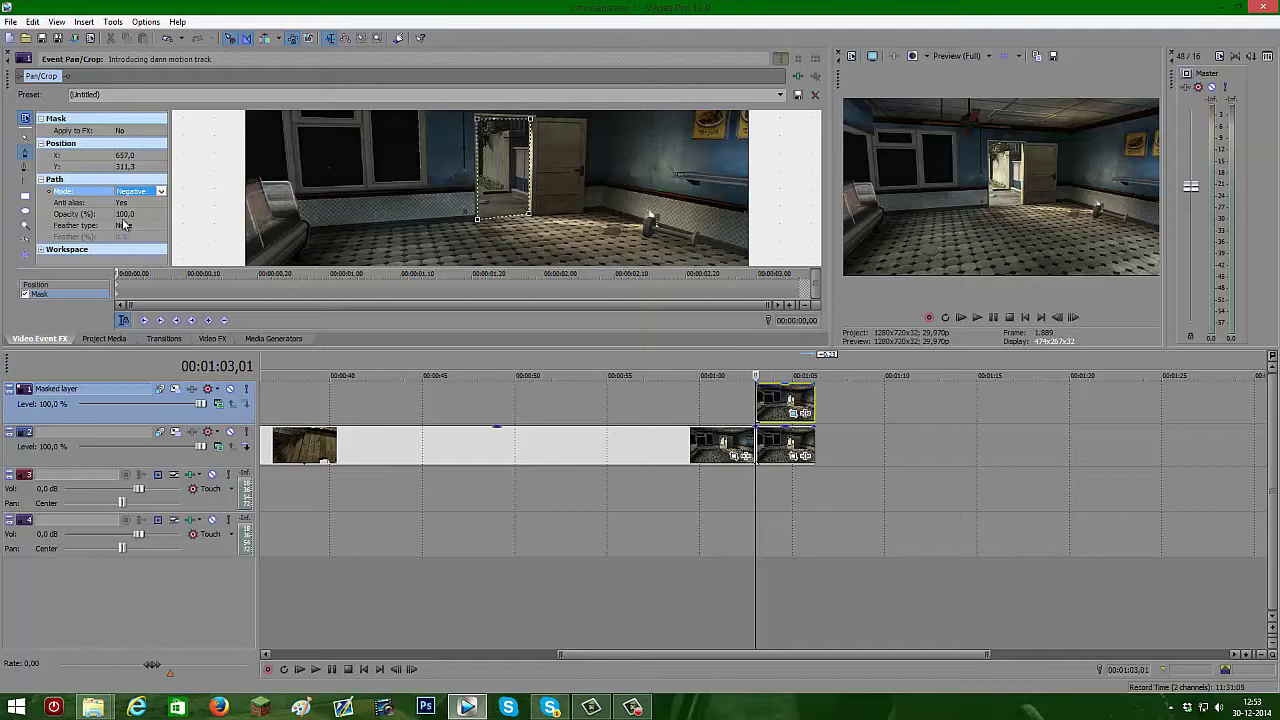
left_click(124, 225)
left_click(126, 226)
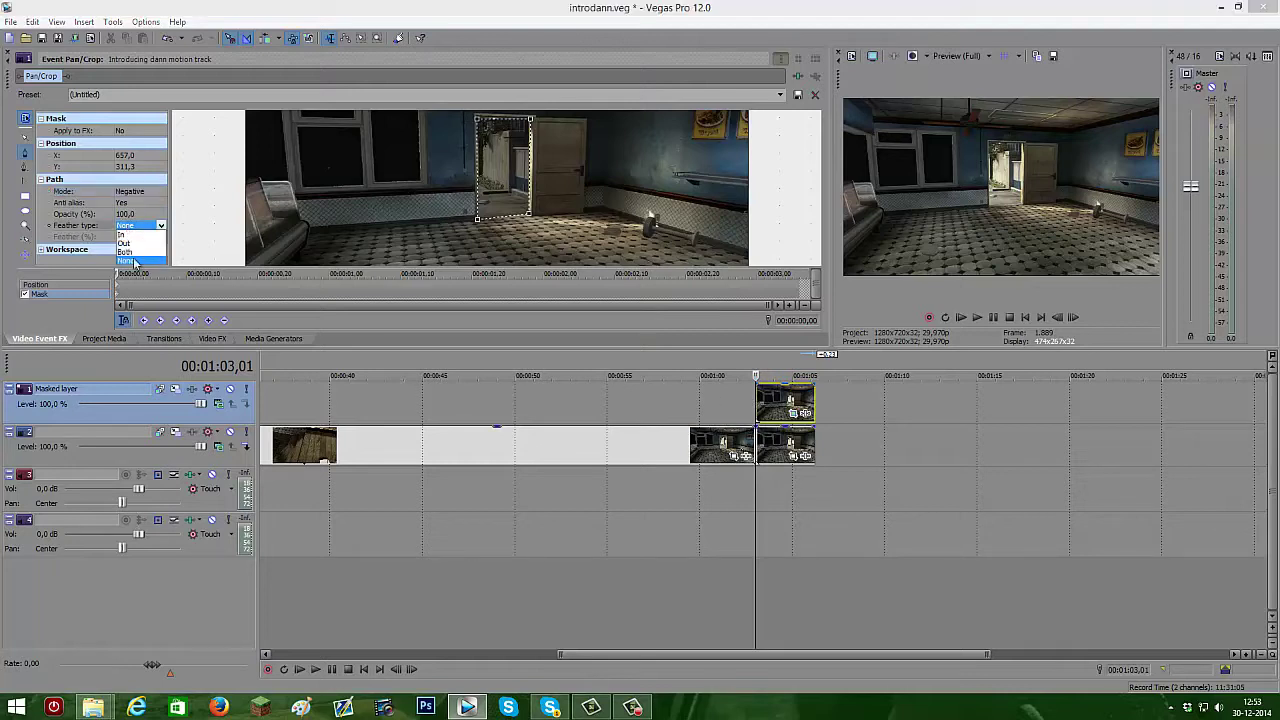
left_click(126, 252)
left_click(130, 237)
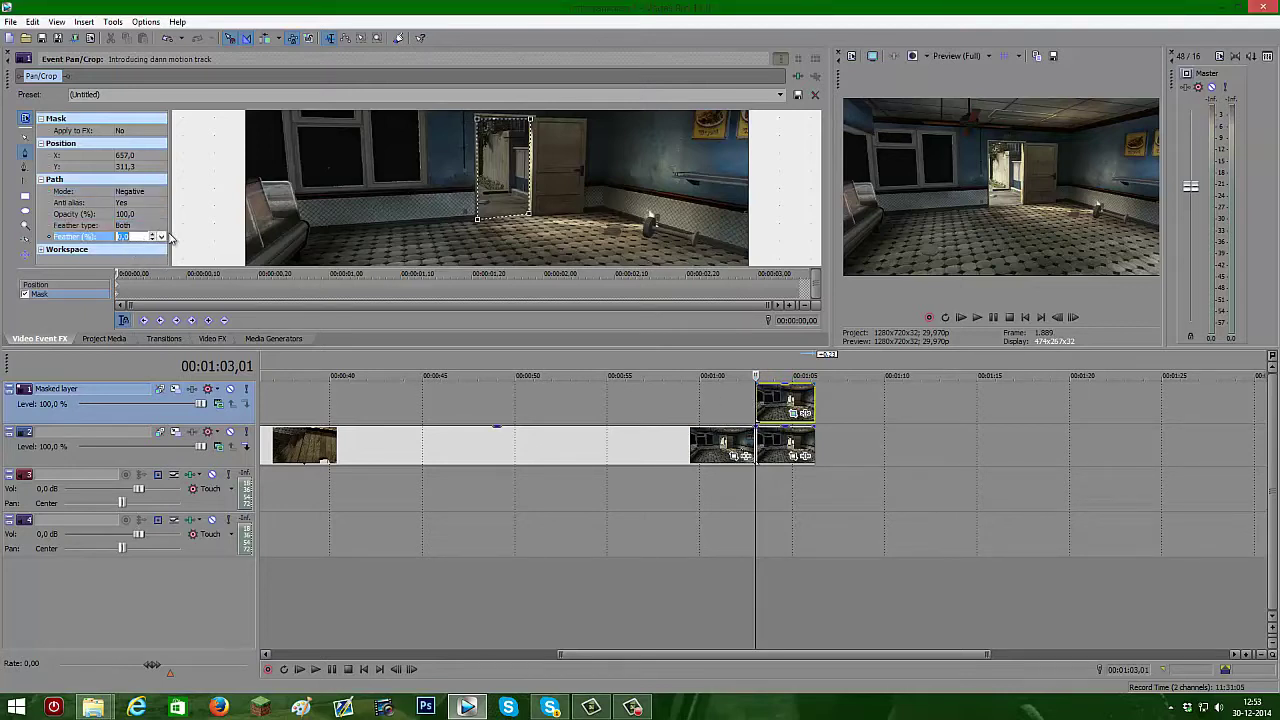
type("2")
key("Return")
At 00:00:00,05 in the mask timeline, move the mask's two lower corners onto the doorway's lower corners.
left_click(117, 295)
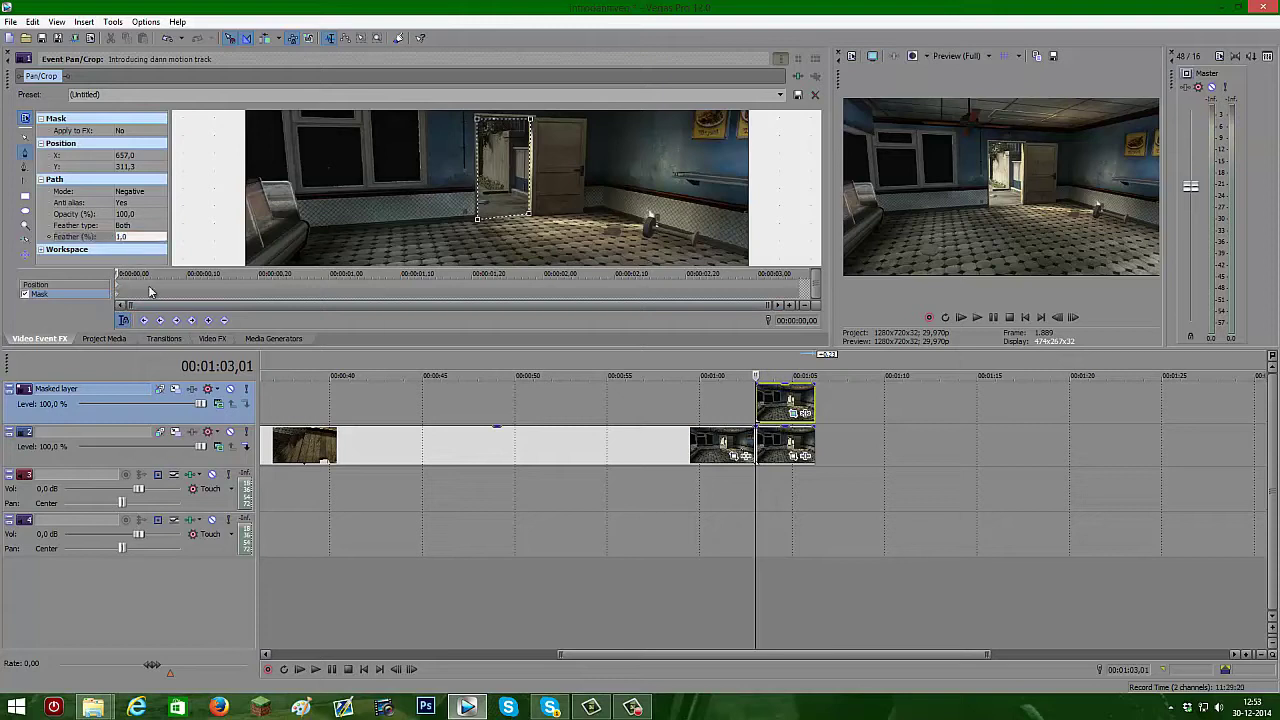
key("Right")
key("Right")
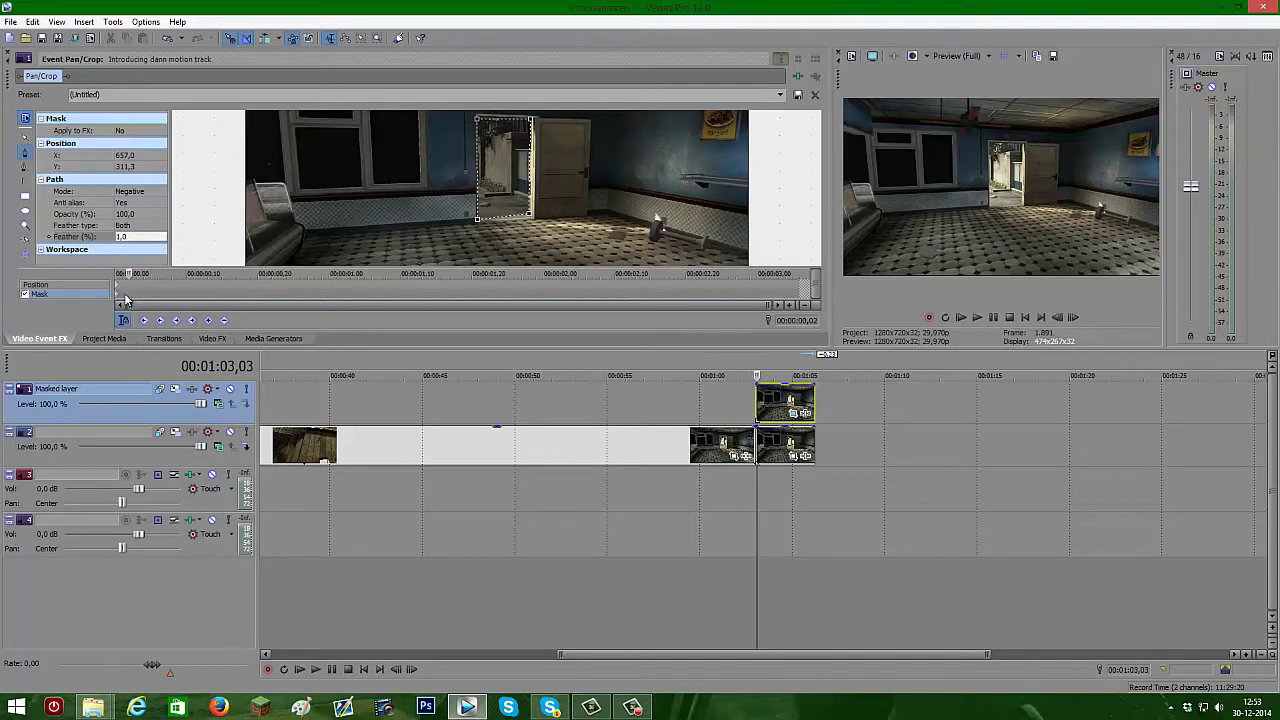
key("Right")
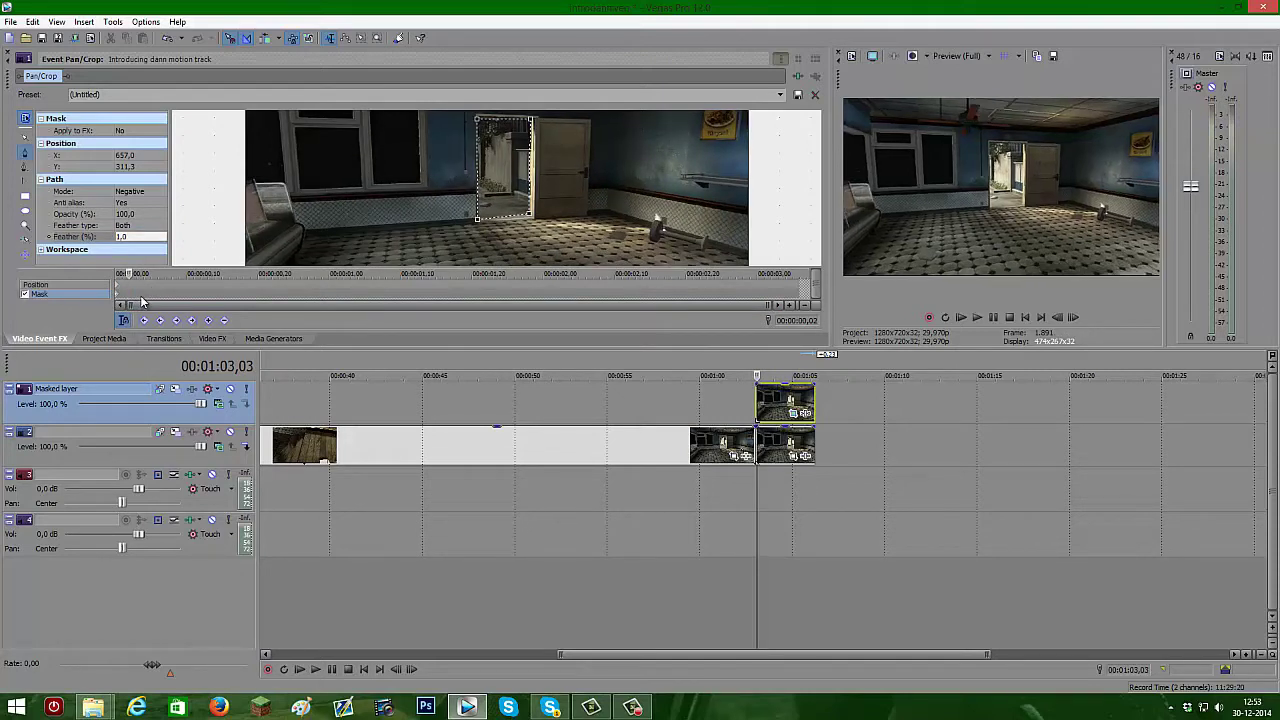
key("Right")
key("Right")
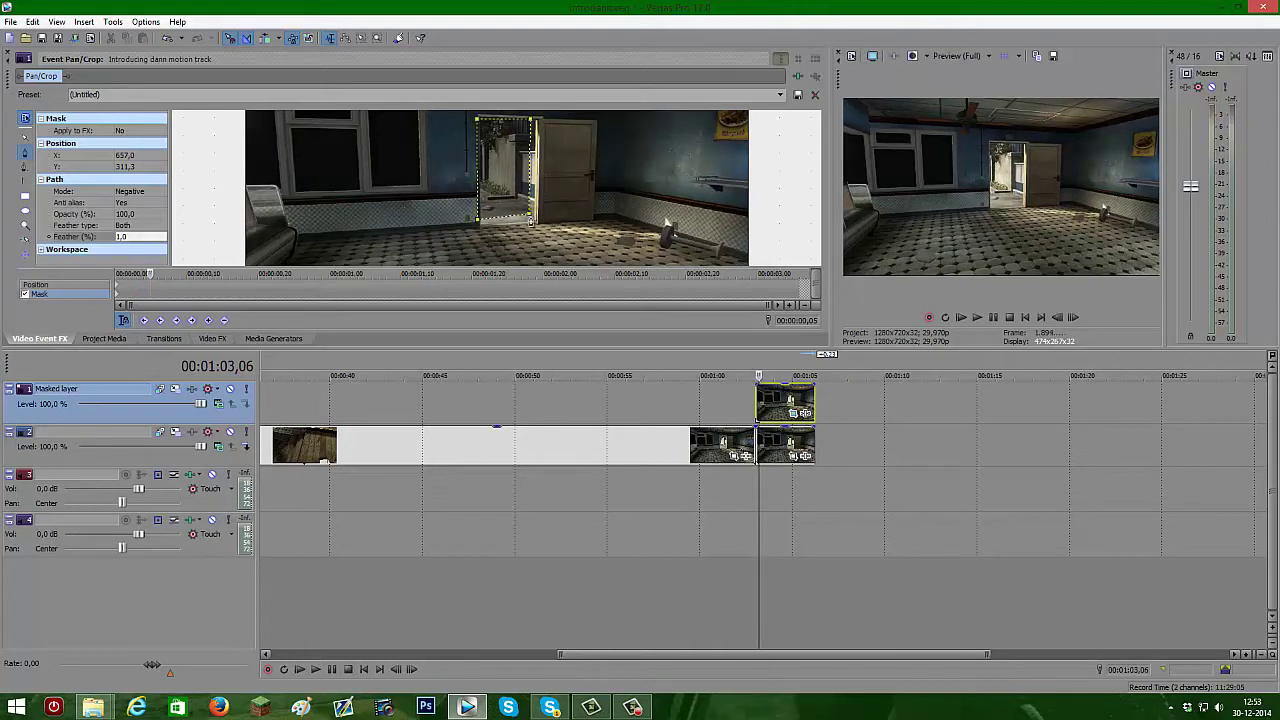
left_click(25, 145)
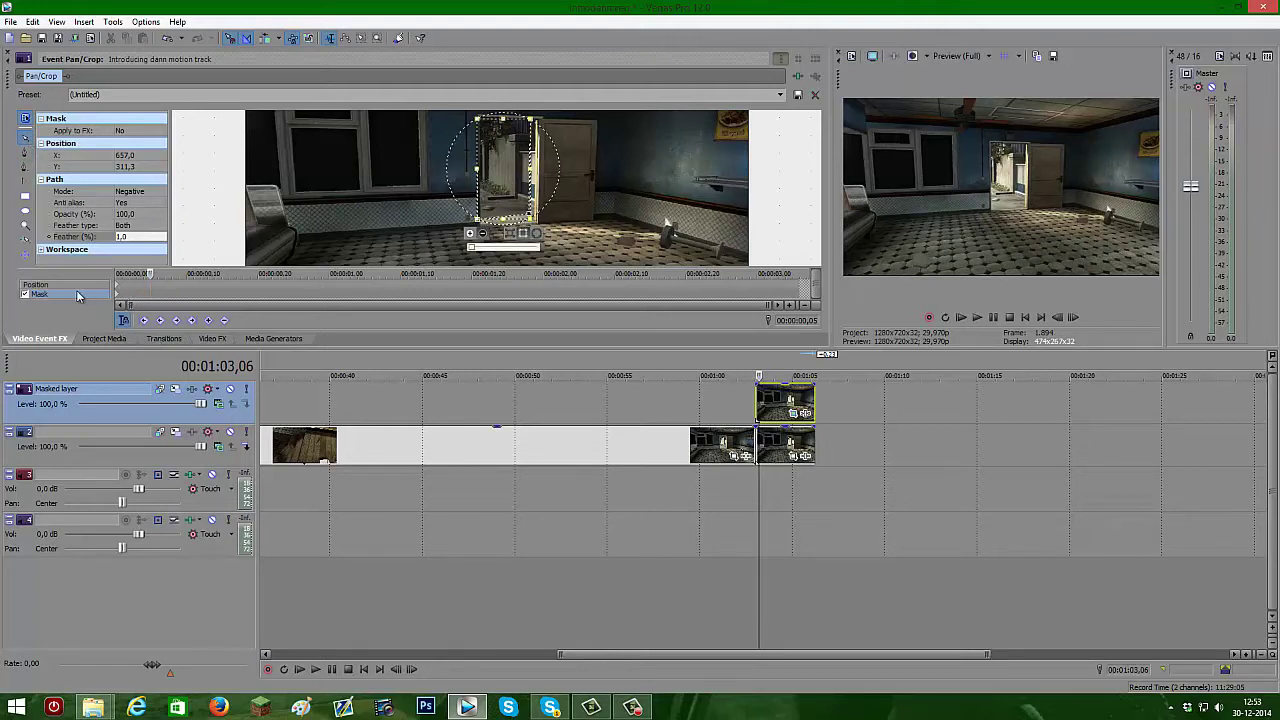
left_click(104, 181)
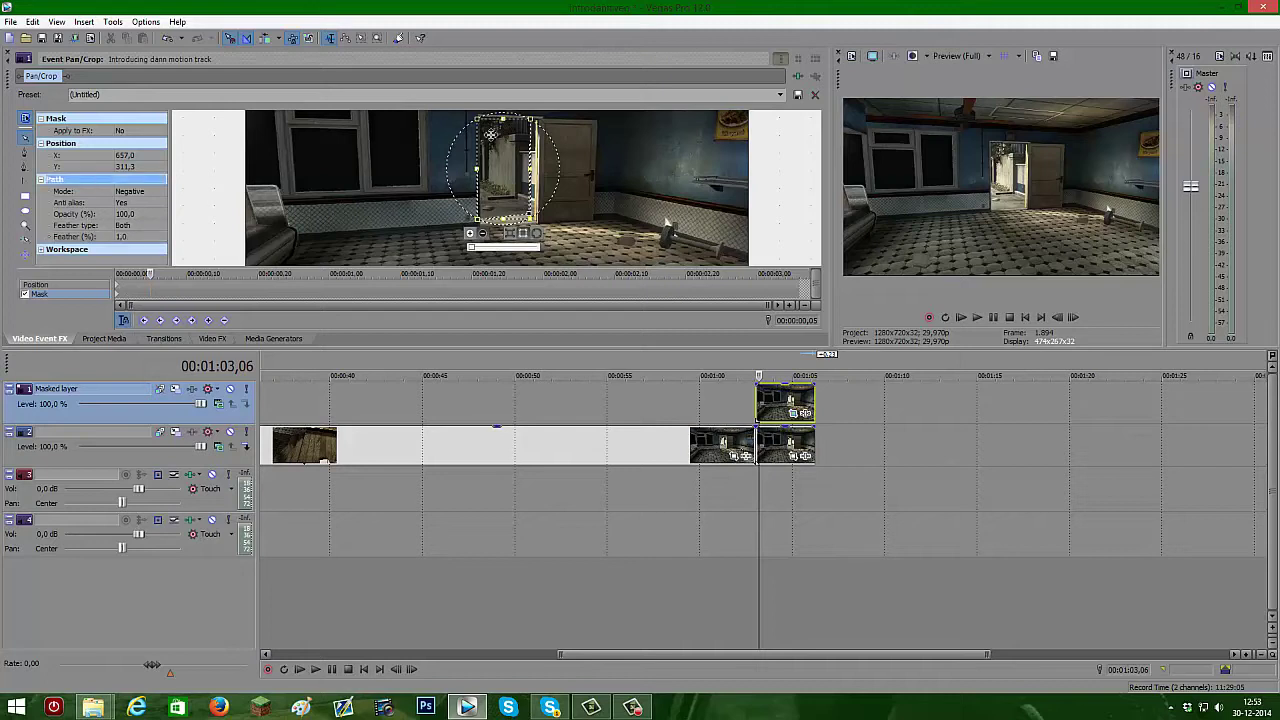
left_click(531, 215)
left_click_drag(532, 216, 483, 226)
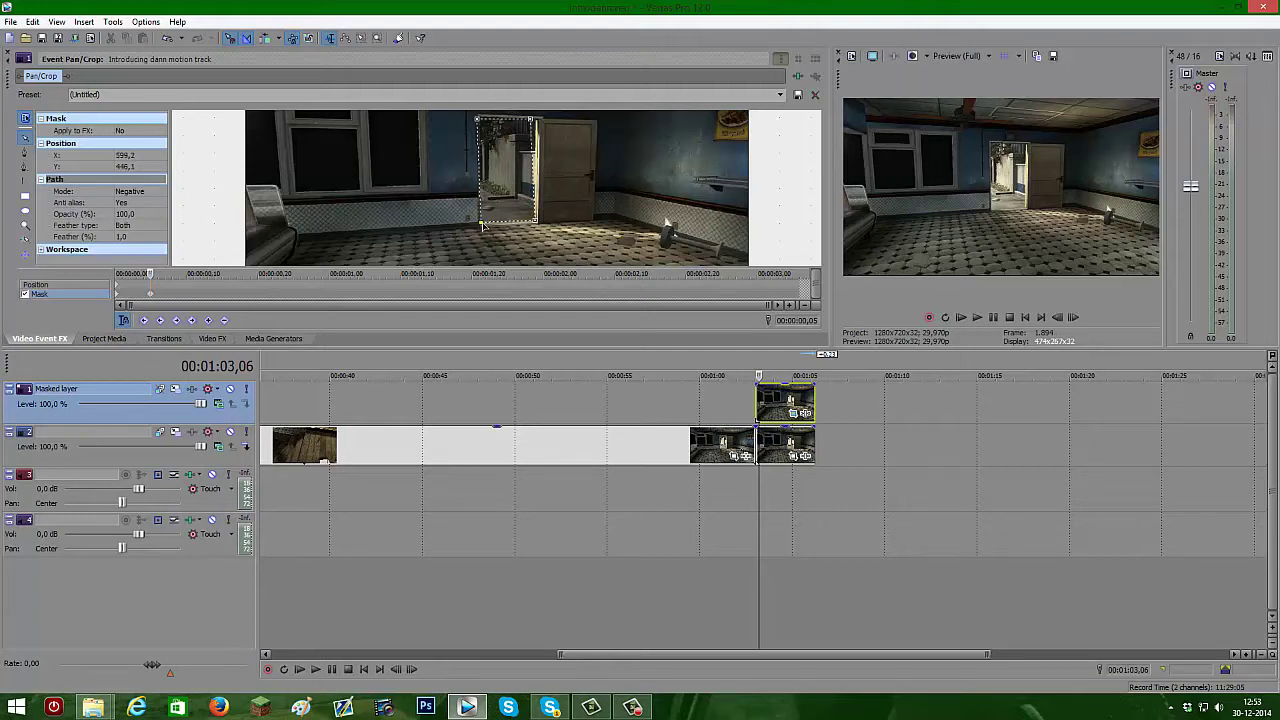
left_click(482, 122)
left_click(482, 122)
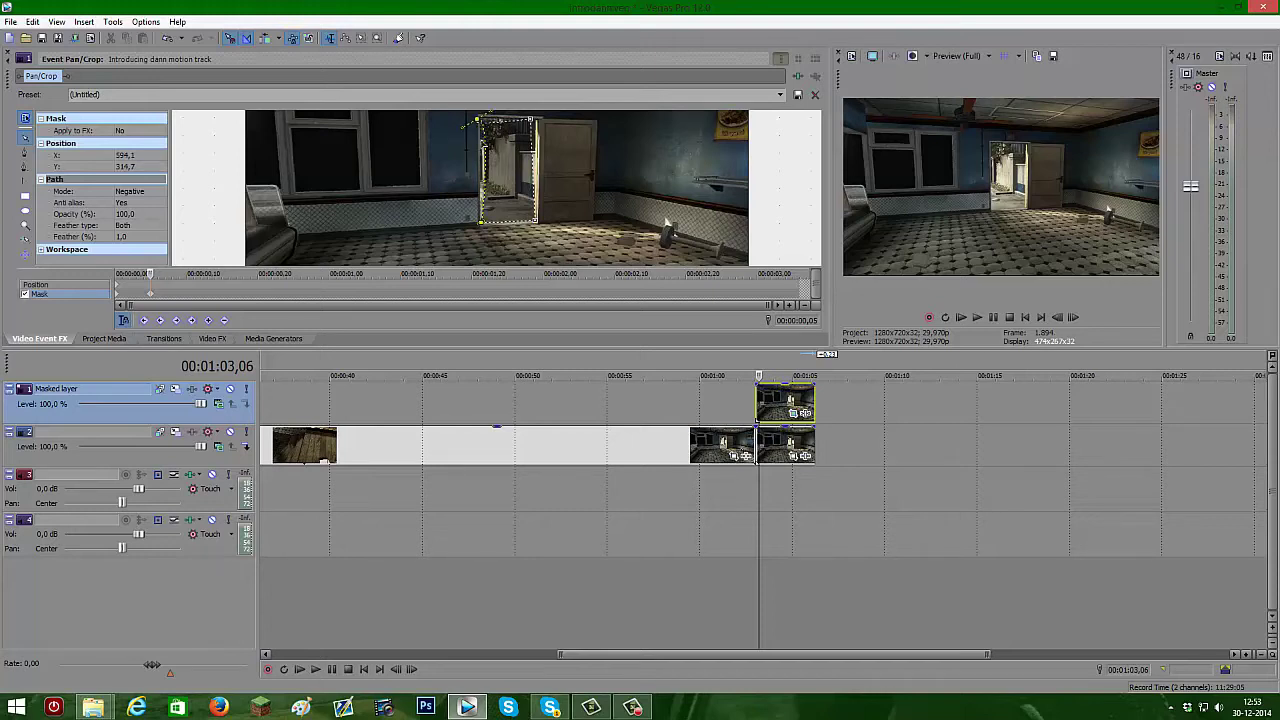
key("ctrl+z")
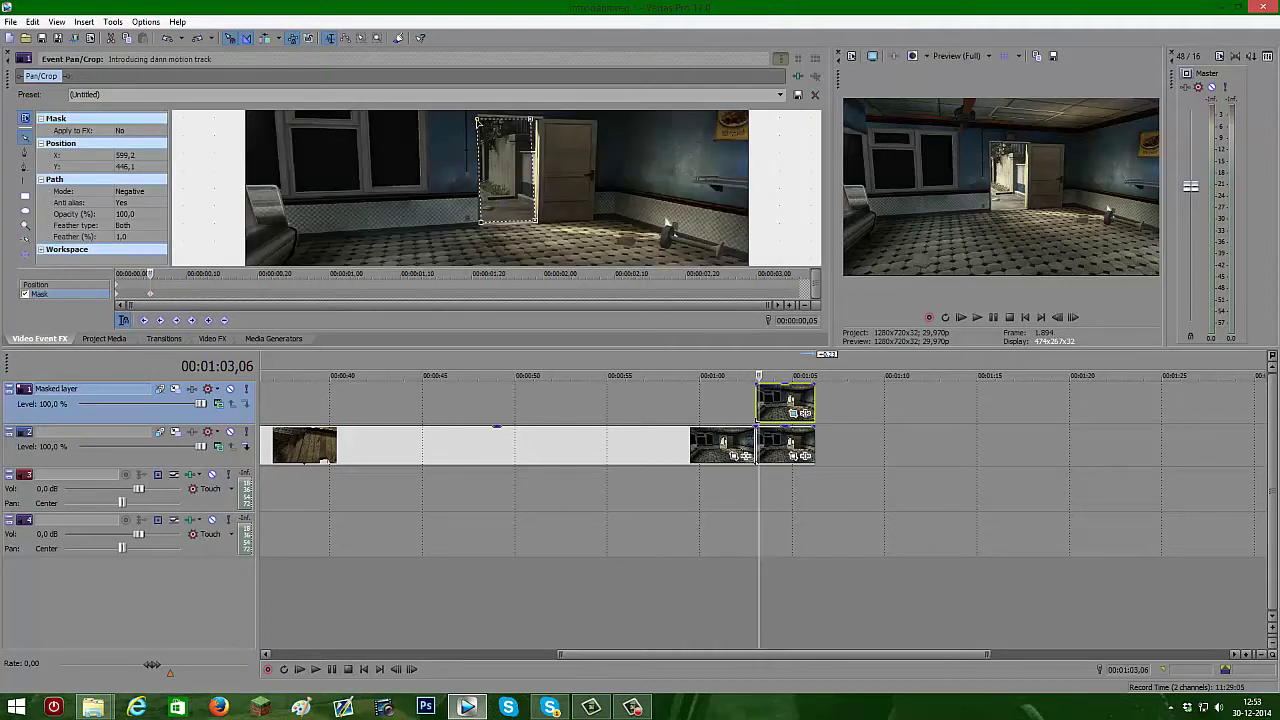
Move the mask's two upper corners onto the doorway's upper corners at 00:00:00,05.
left_click_drag(478, 120, 479, 117)
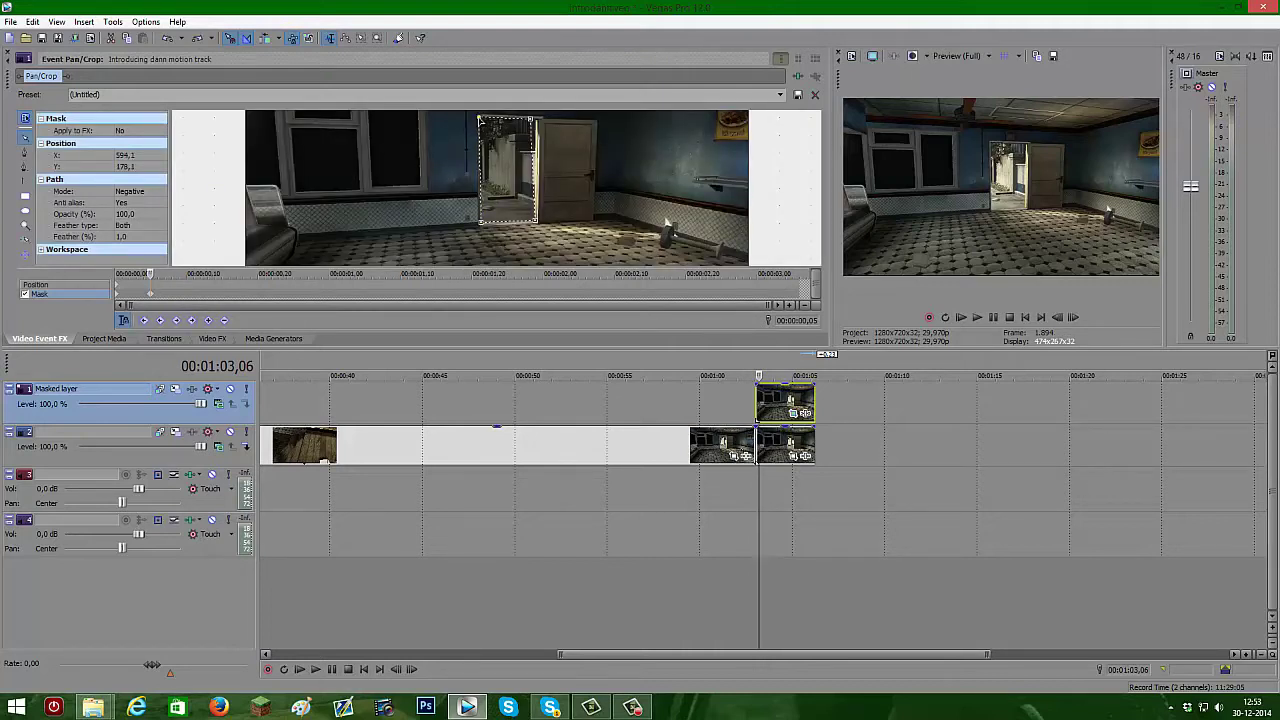
left_click(536, 119)
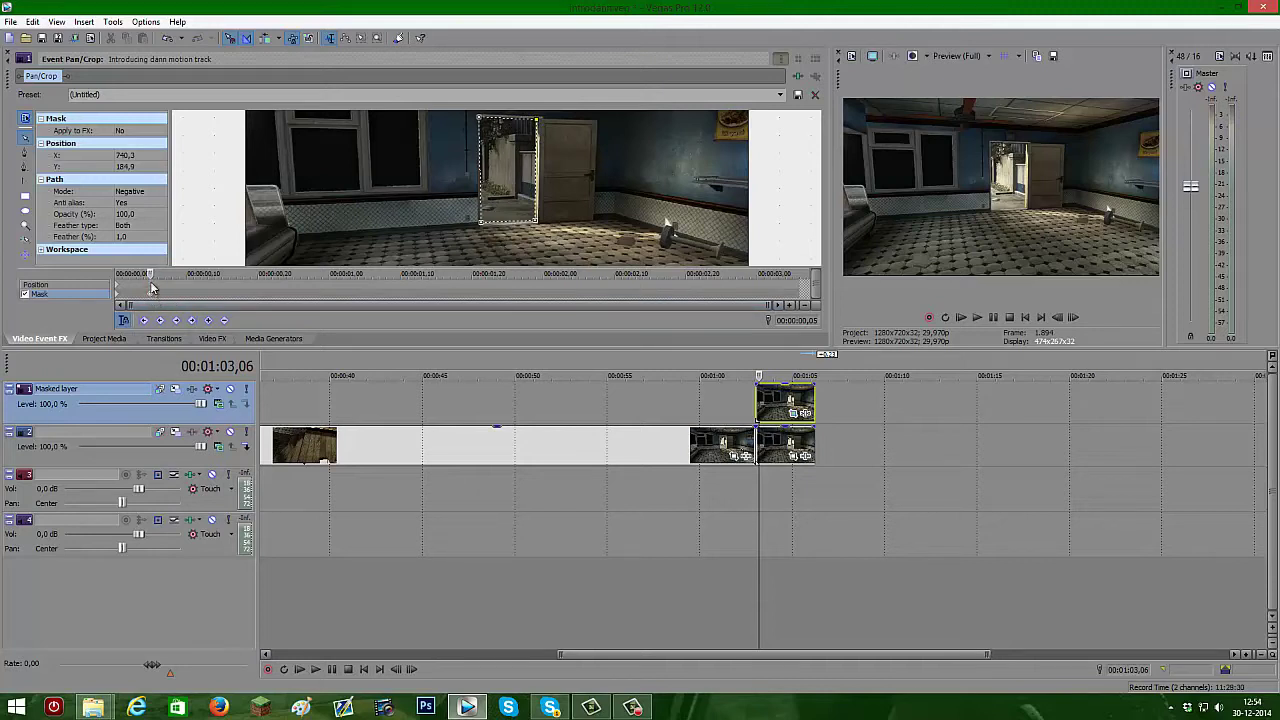
At 00:00:00,11 in the mask timeline, realign all four mask corners with the corners of the doorway.
key("Right")
left_click(192, 297)
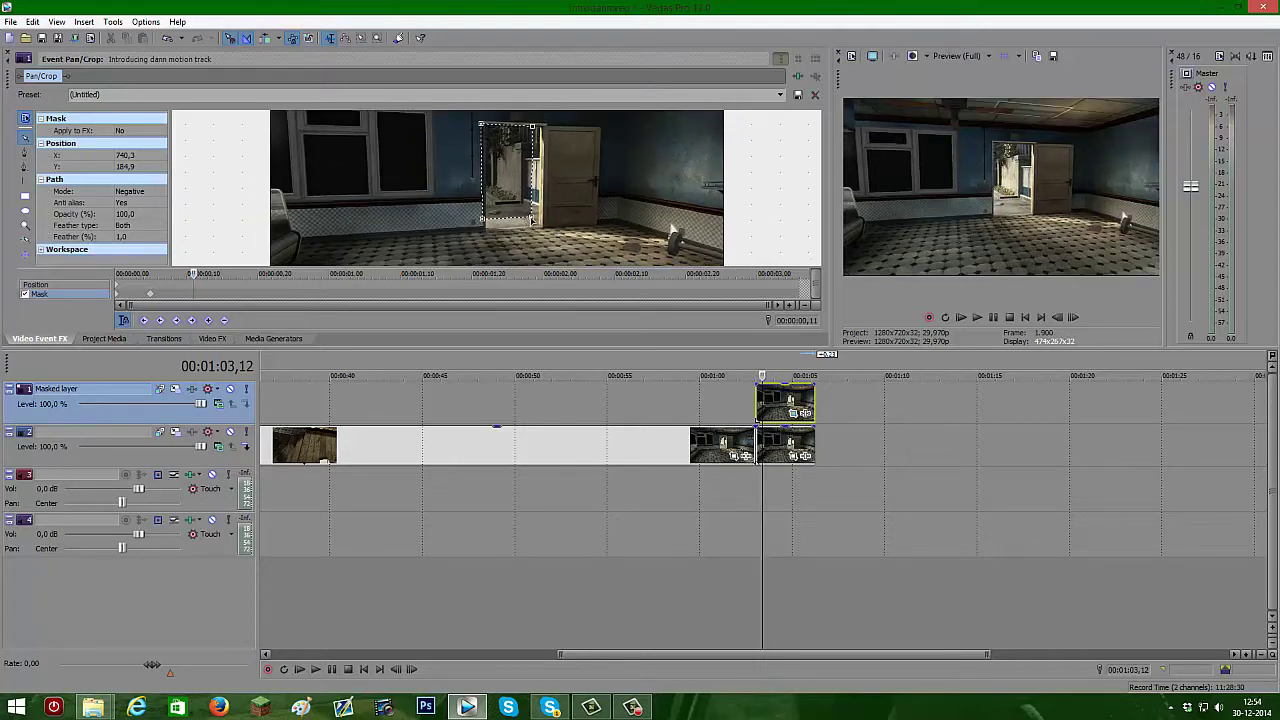
left_click_drag(538, 228, 540, 229)
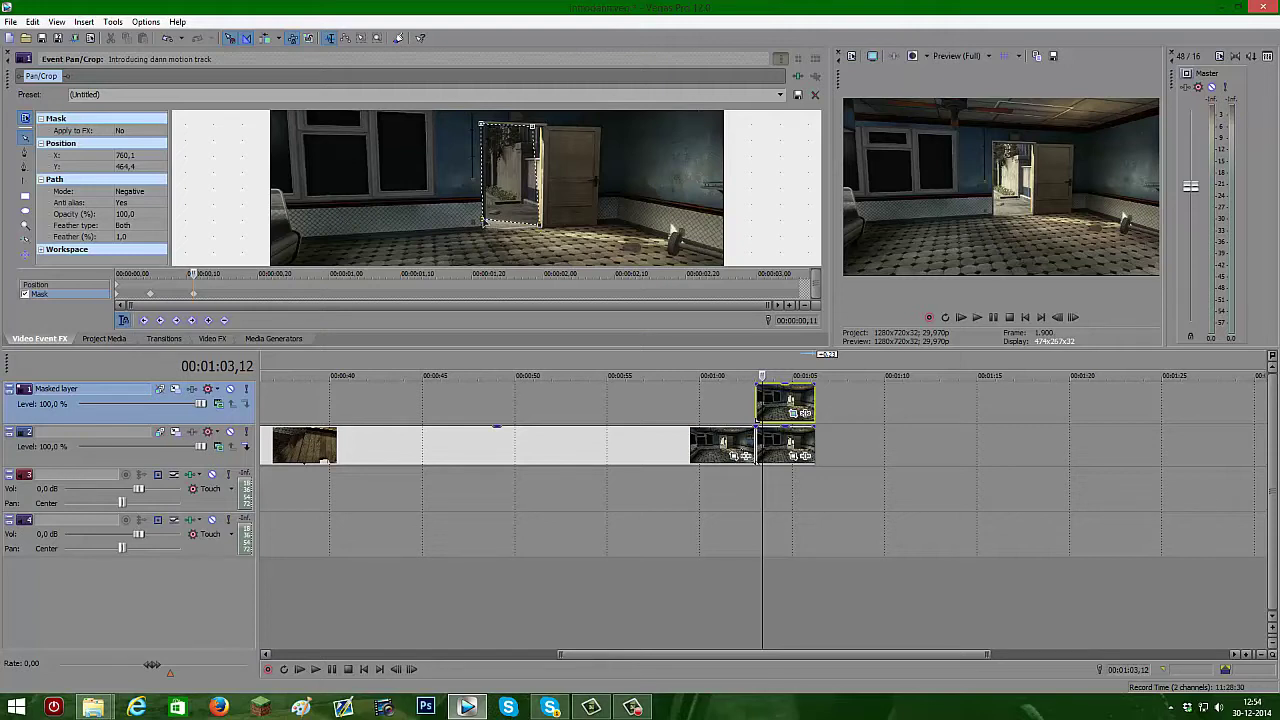
left_click_drag(486, 223, 486, 225)
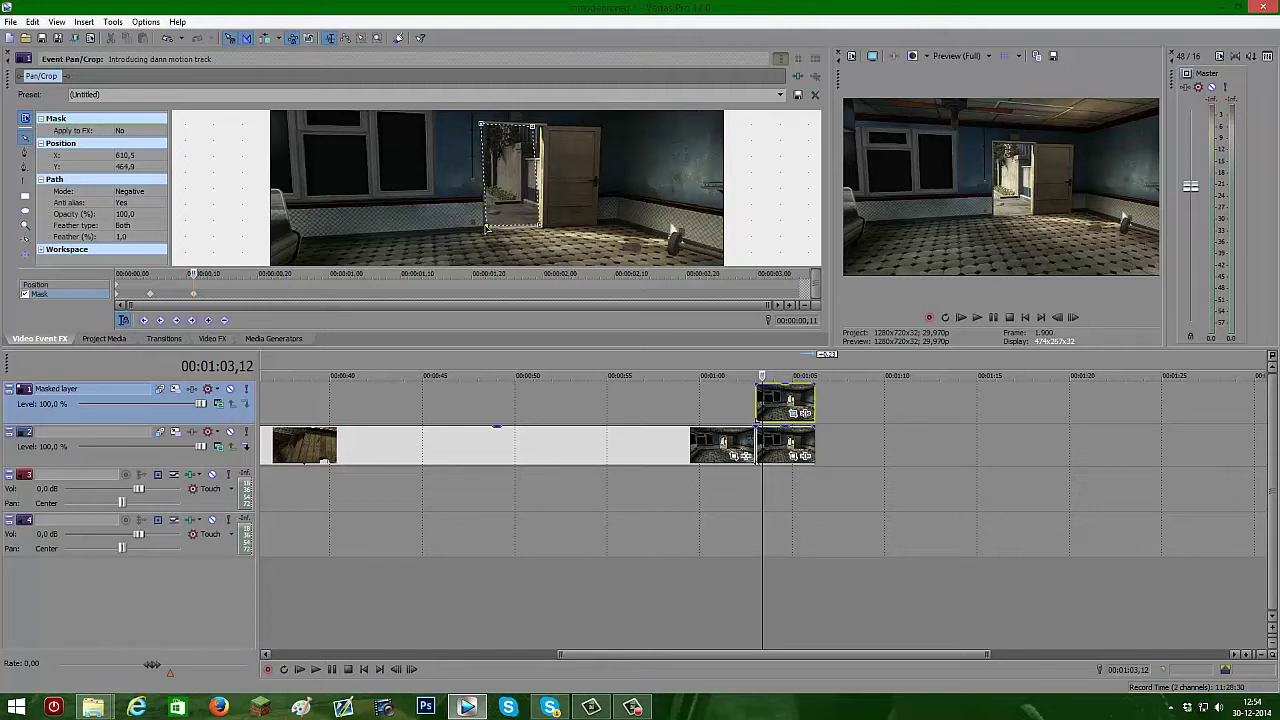
left_click(541, 131)
left_click_drag(541, 131, 488, 129)
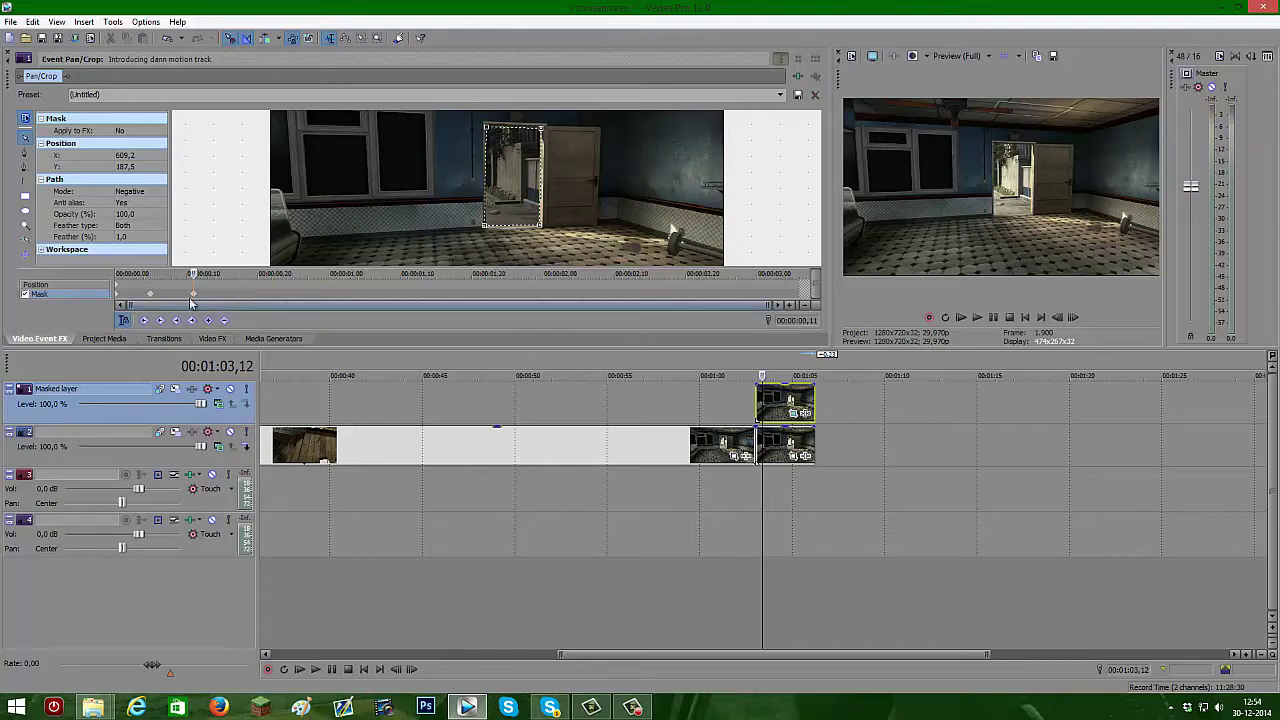
At 00:00:00,18 in the mask timeline, fit the four mask corners to the enlarged doorway.
left_click(243, 296)
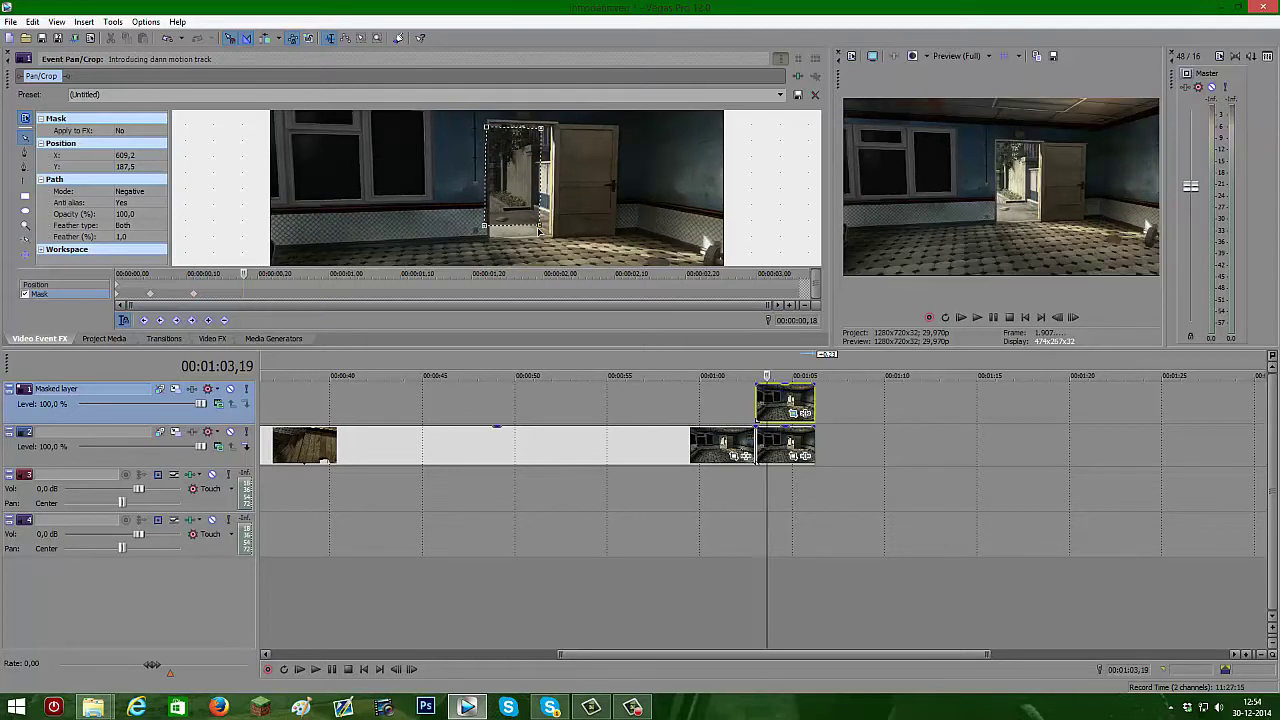
left_click_drag(546, 232, 551, 239)
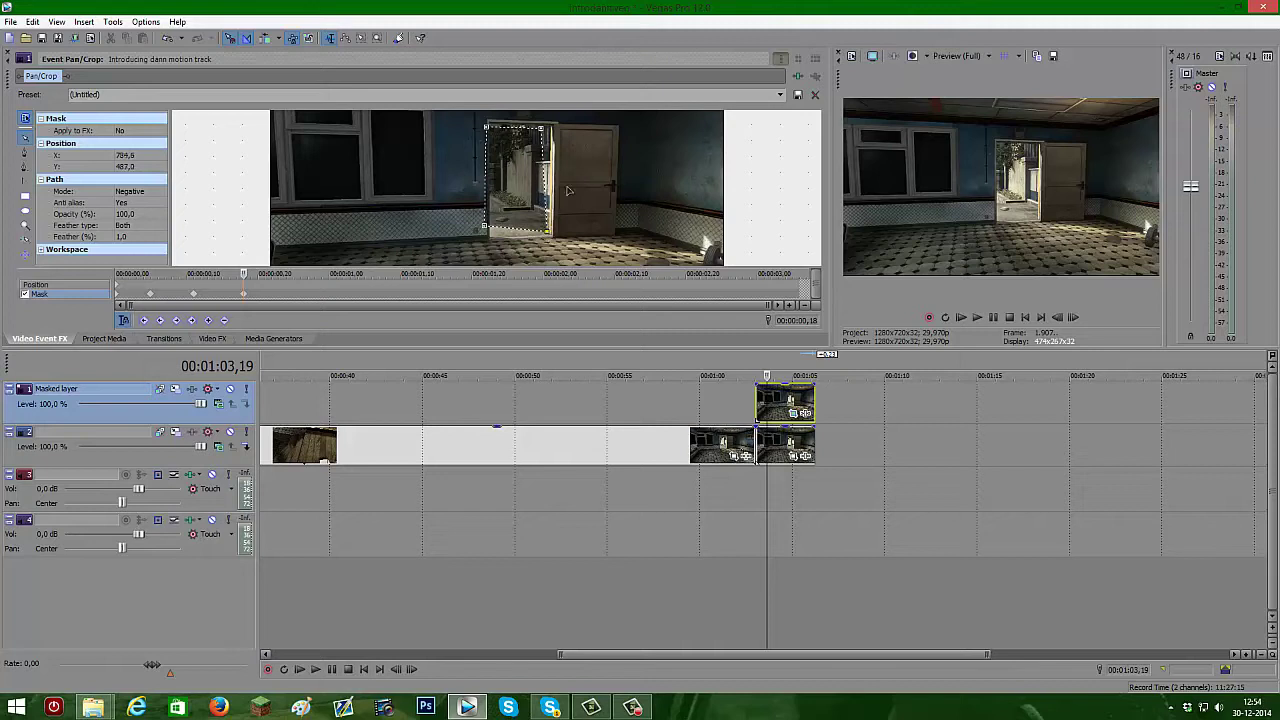
left_click(540, 131)
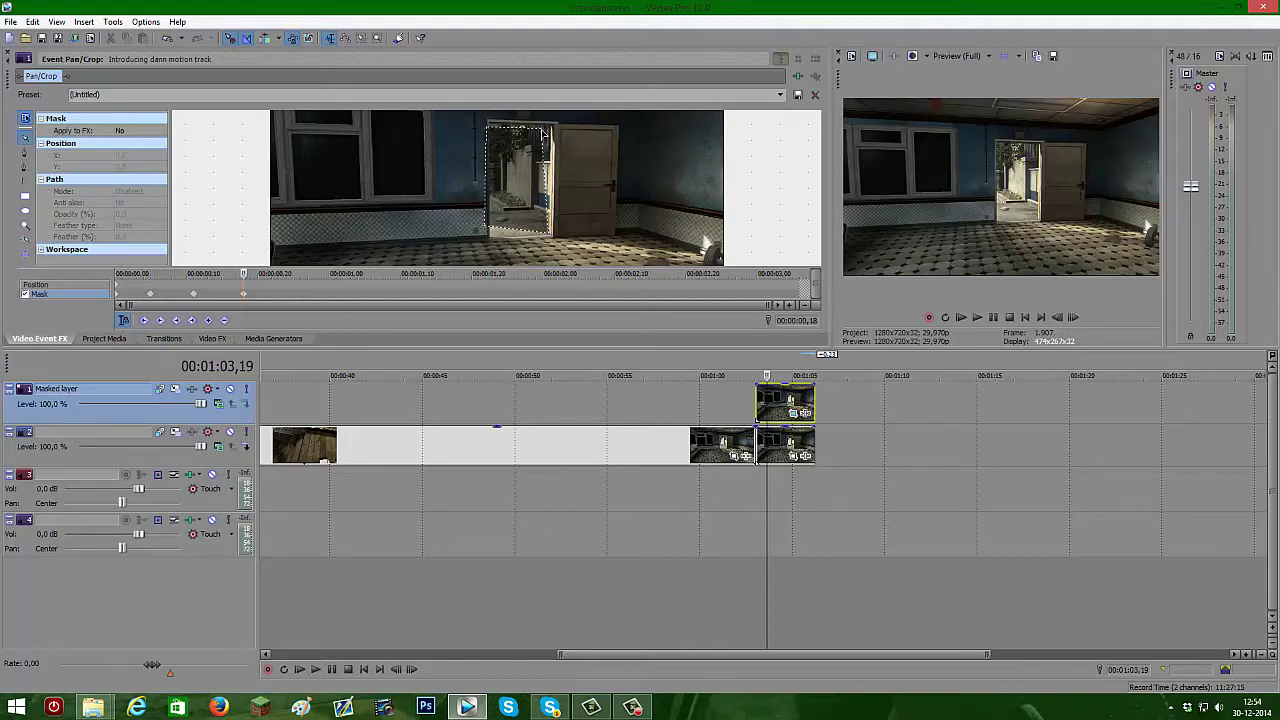
left_click_drag(549, 128, 553, 131)
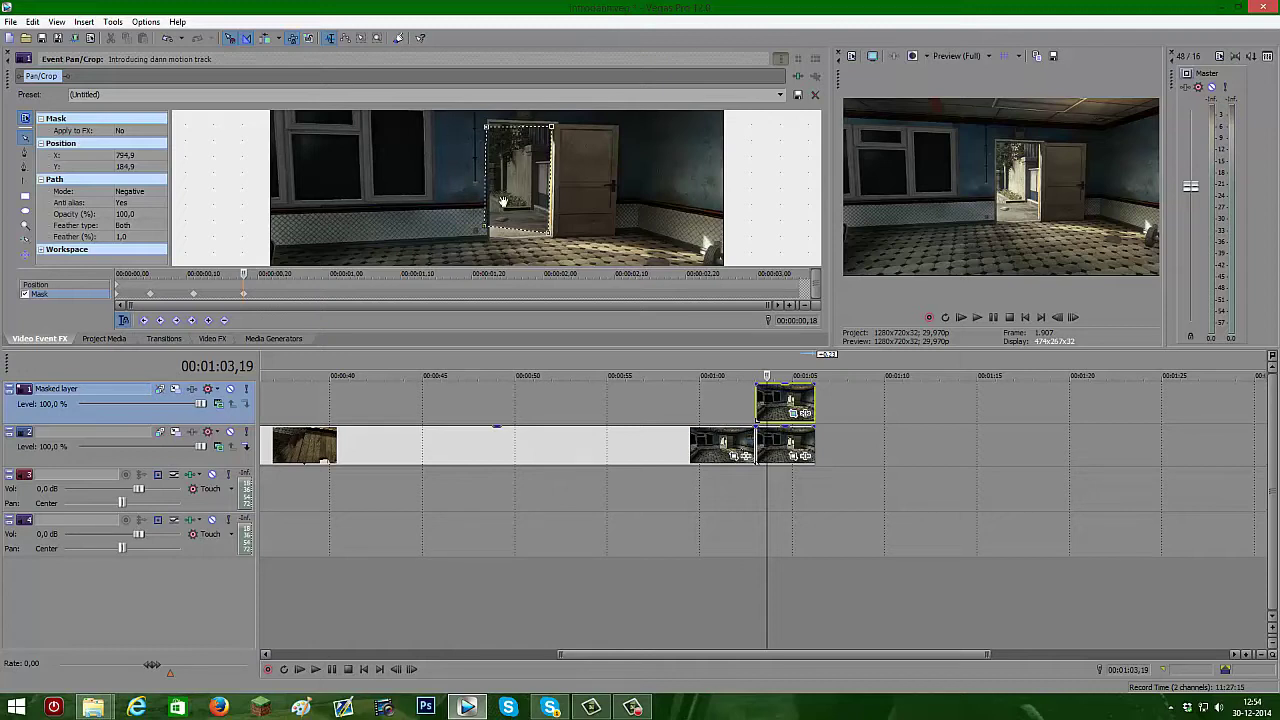
left_click_drag(487, 232, 491, 237)
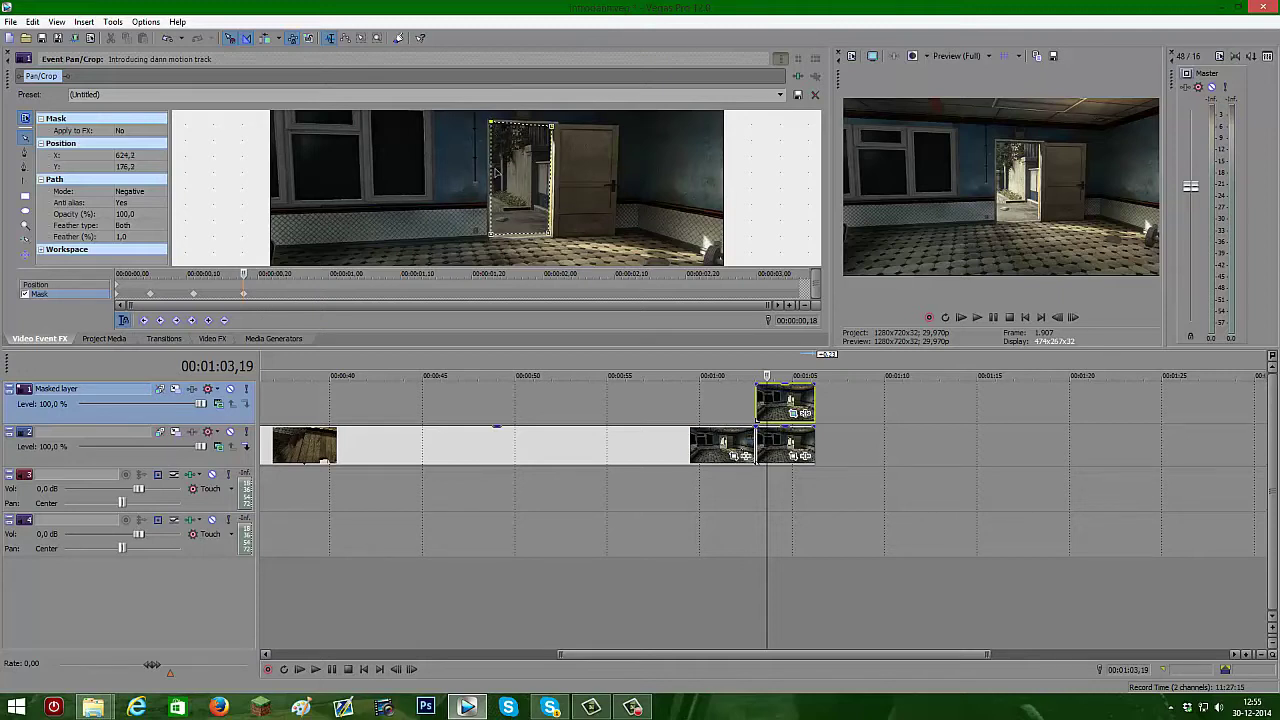
At 00:00:00,24 in the mask timeline, fit the four mask corners to the doorway's corners.
scroll(289, 301, "up", 1)
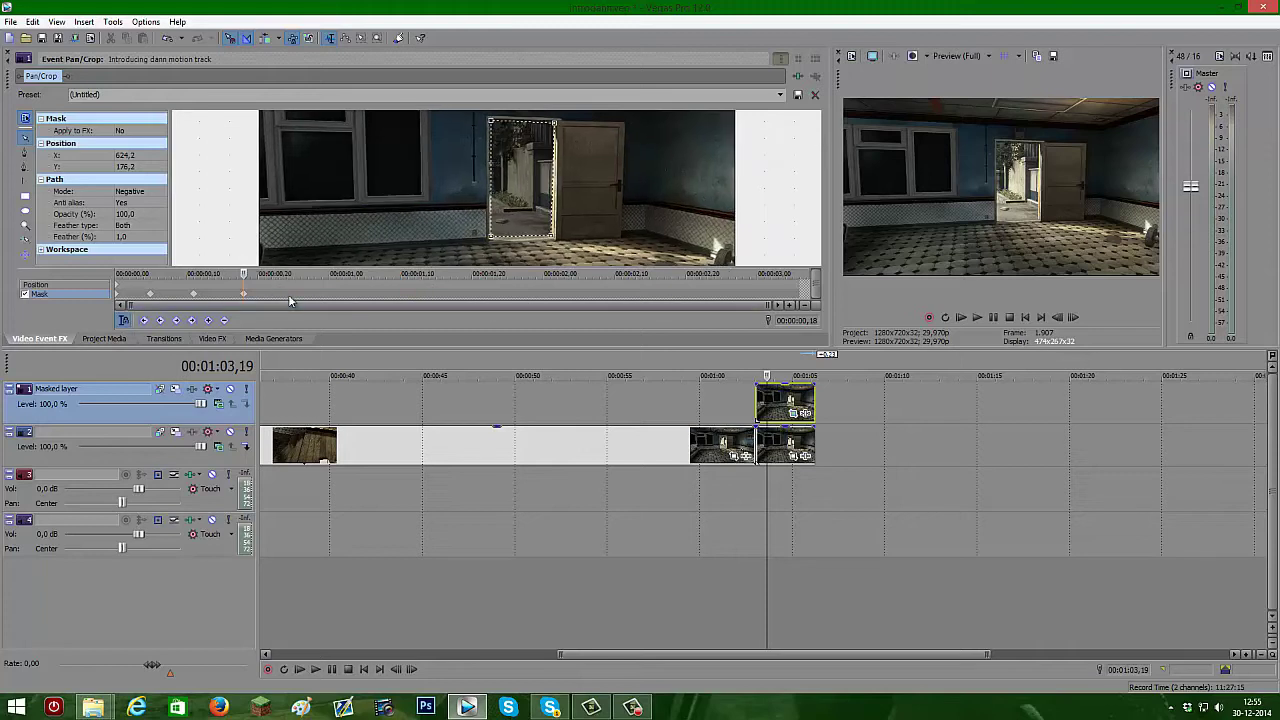
left_click(291, 297)
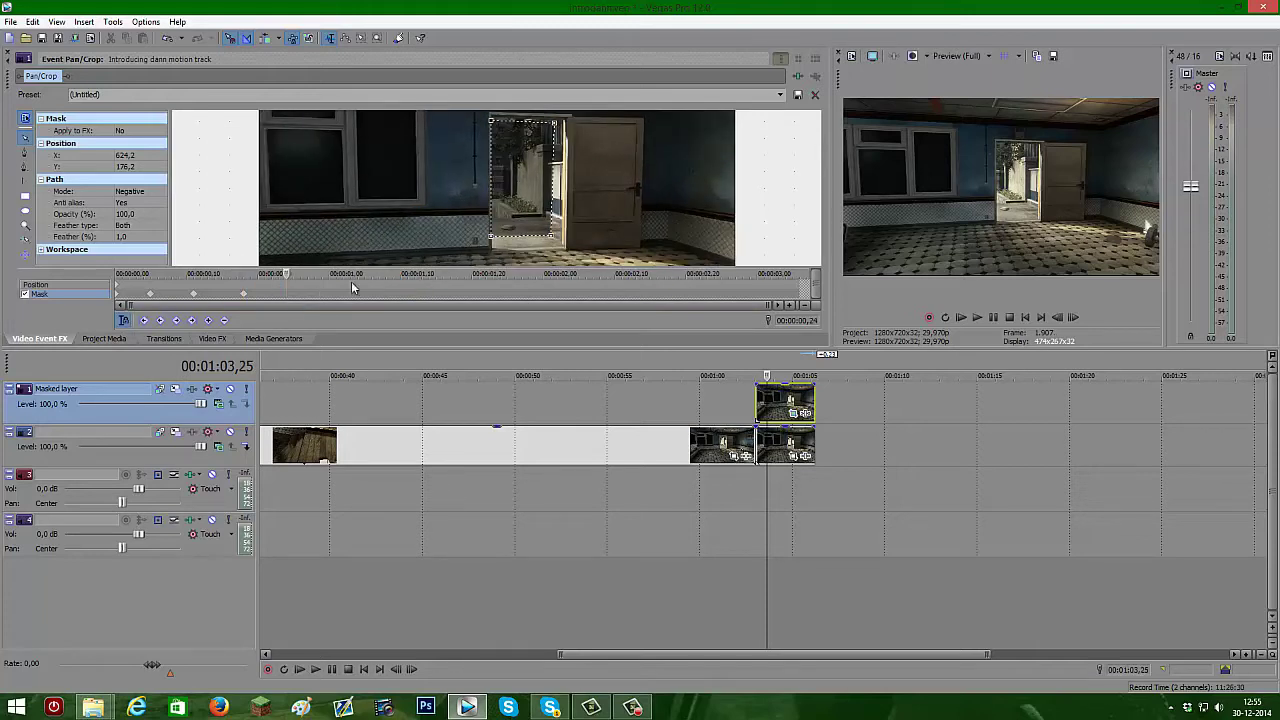
left_click_drag(566, 251, 493, 250)
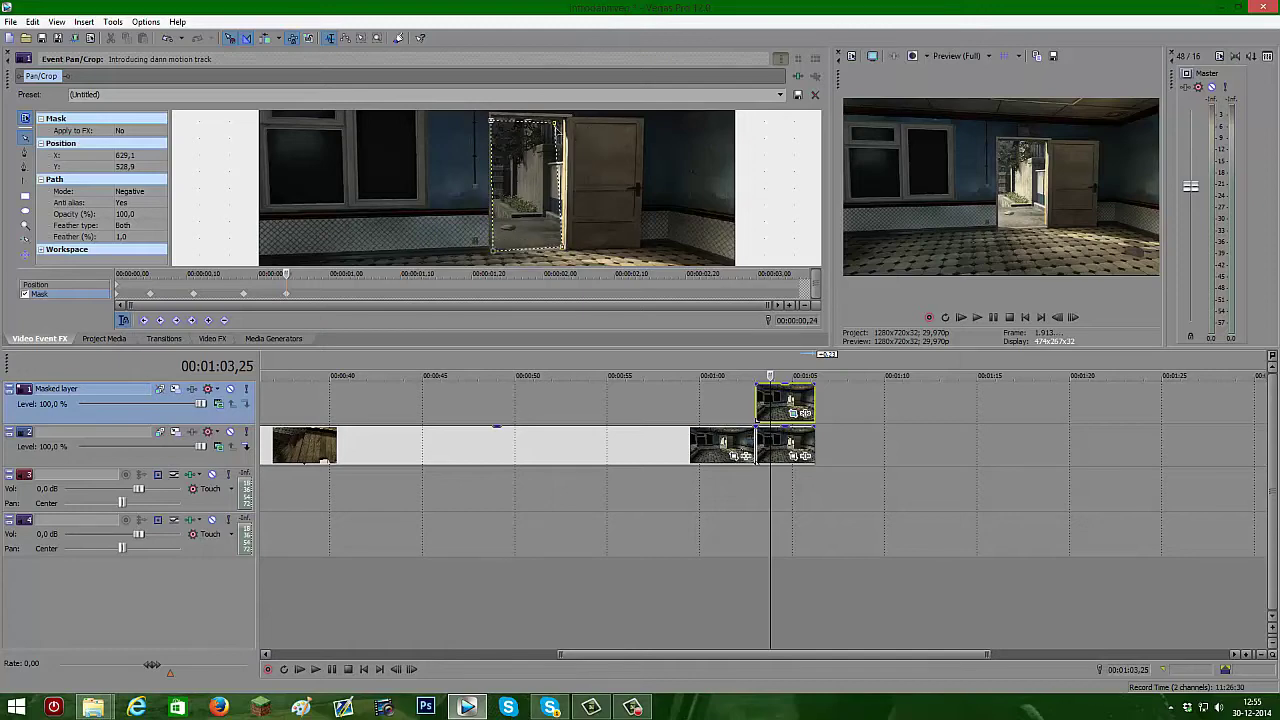
left_click(564, 123)
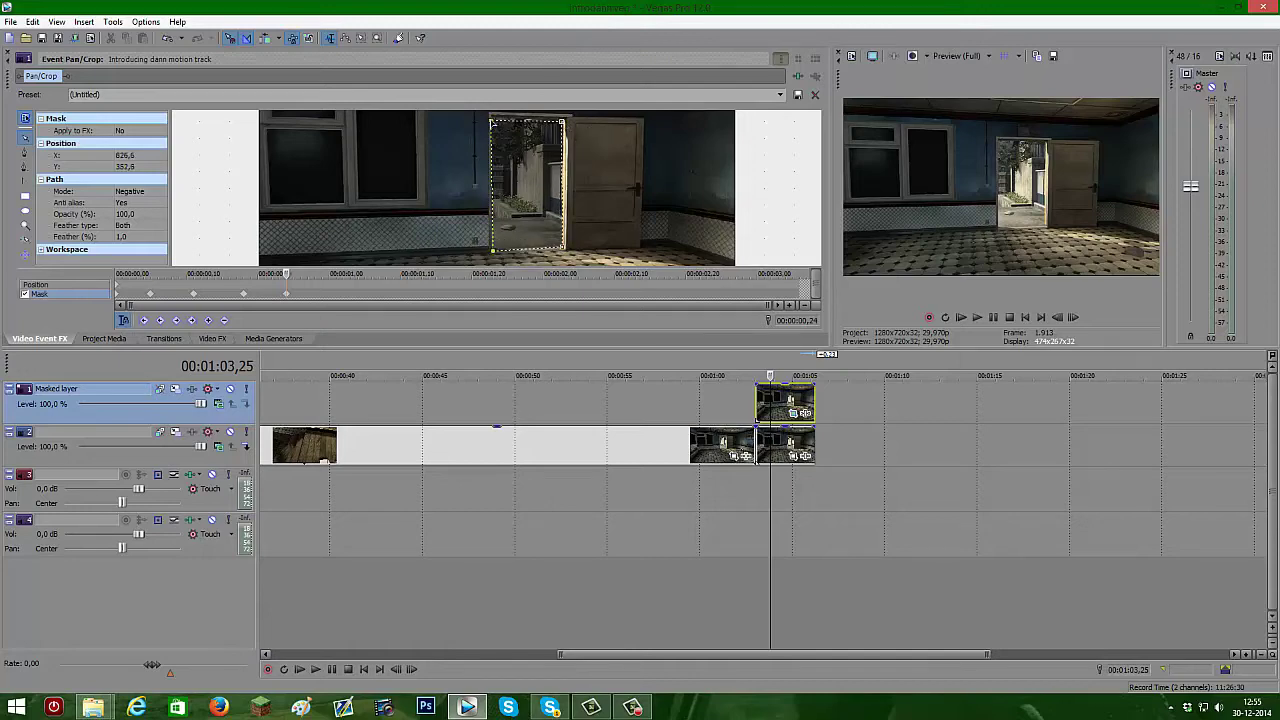
left_click_drag(492, 120, 568, 122)
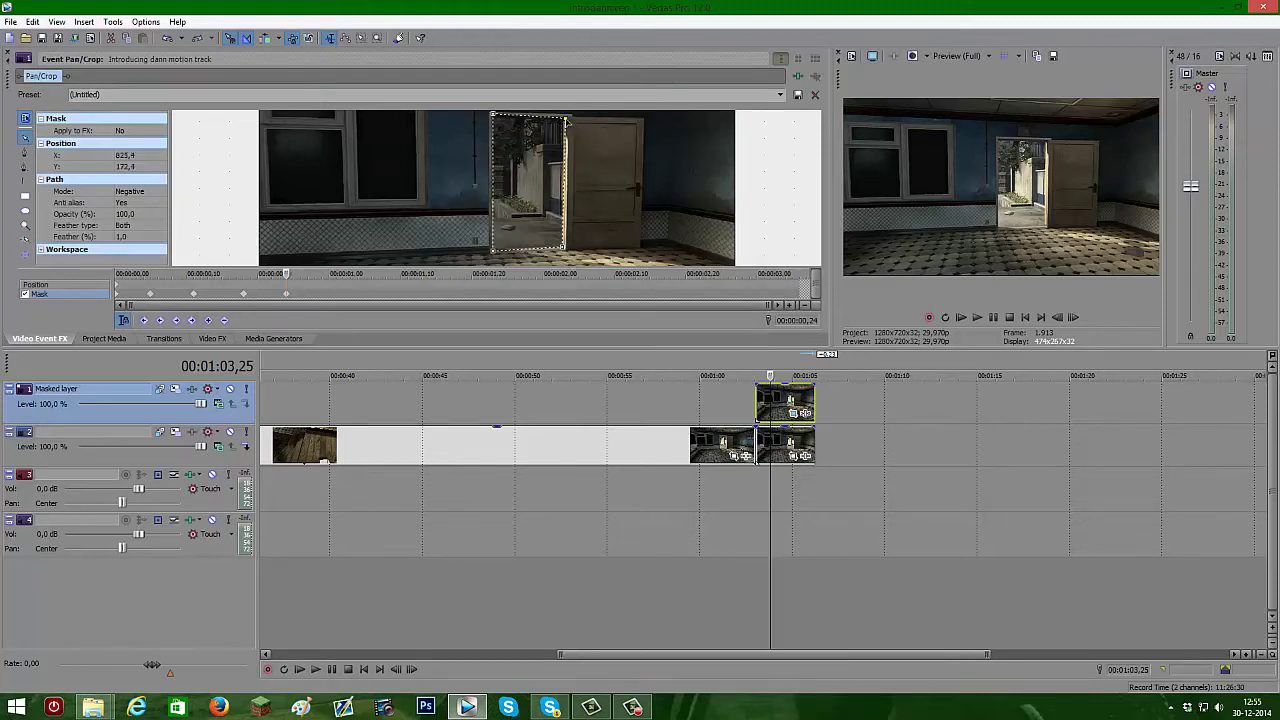
At 00:00:01,02 in the mask timeline, move the mask's lower and upper corners onto the enlarged doorway's corners.
left_click(343, 297)
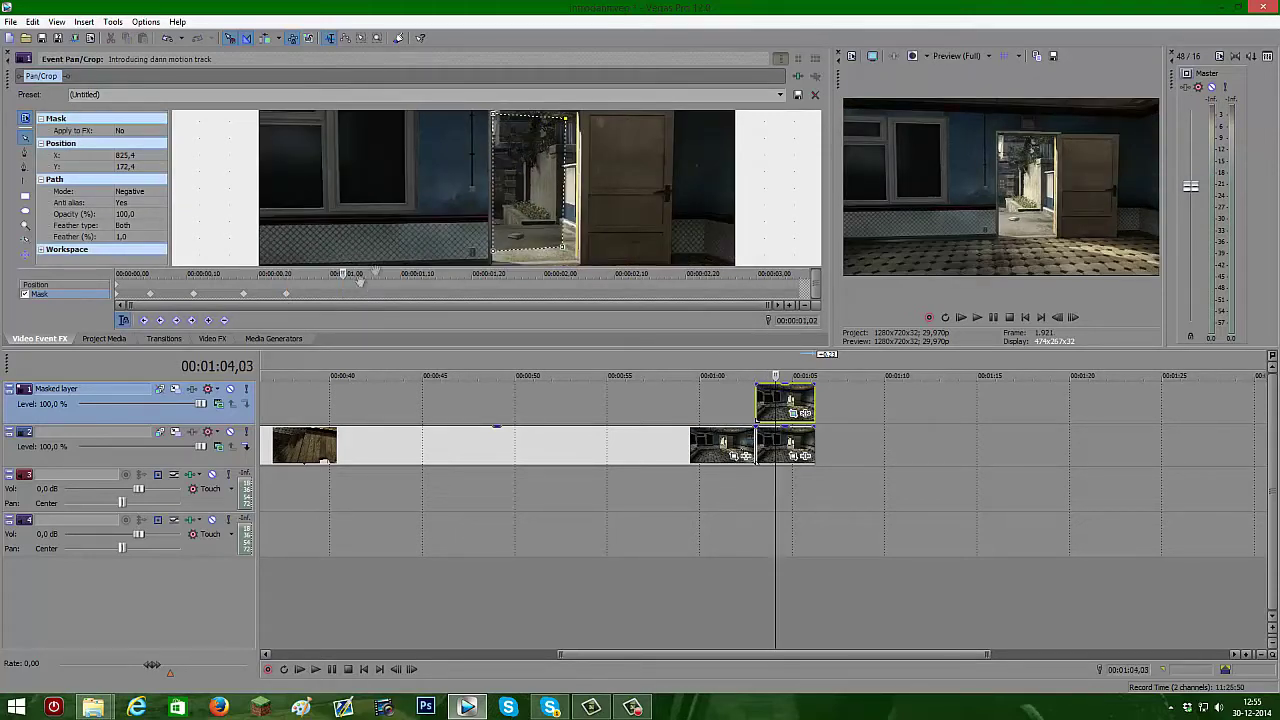
left_click(578, 262)
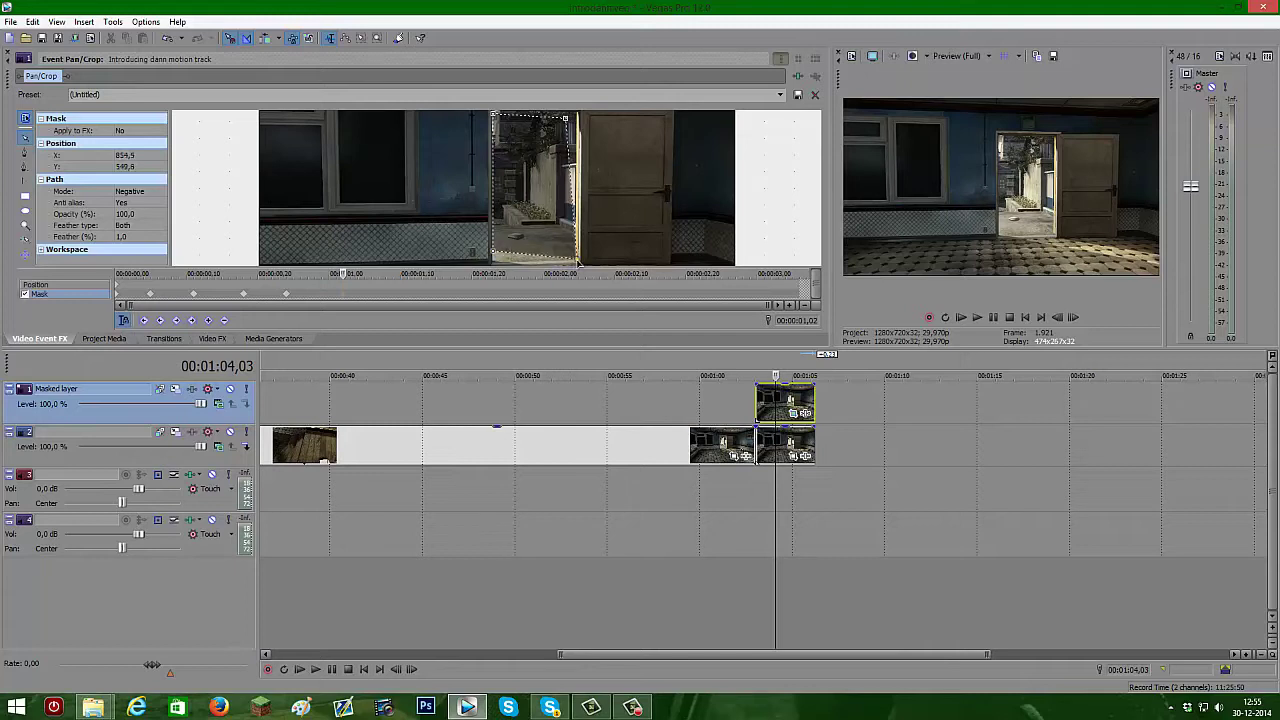
left_click(494, 258)
scroll(577, 204, "up", 3)
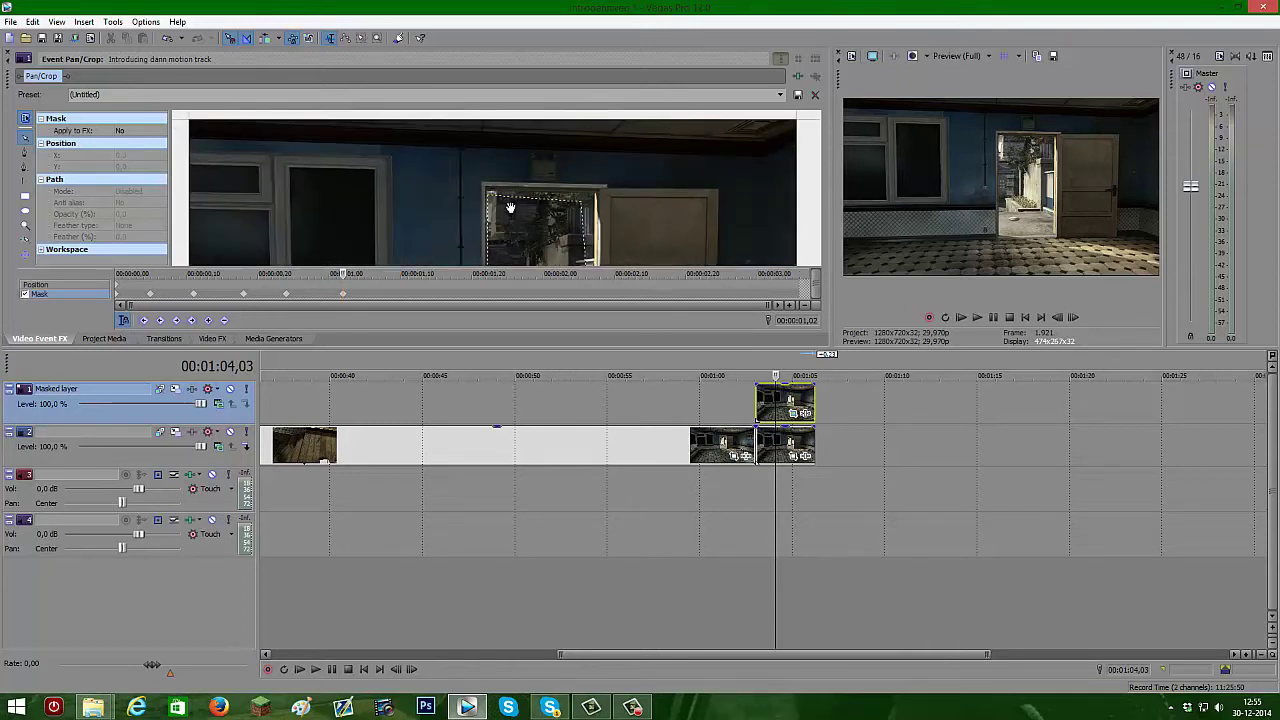
left_click_drag(585, 201, 595, 193)
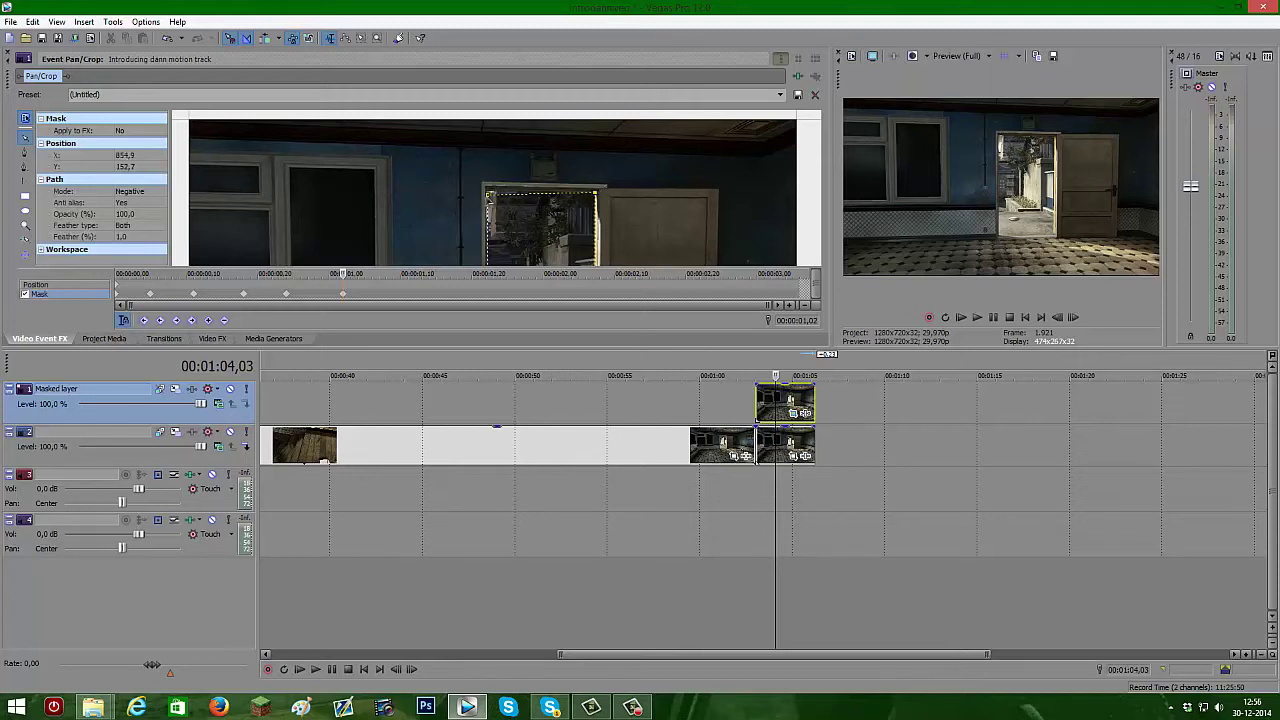
left_click_drag(490, 197, 479, 171)
At 00:00:01,11 in the mask timeline, realign the mask corners with the inner corners of the door frame.
left_click(405, 297)
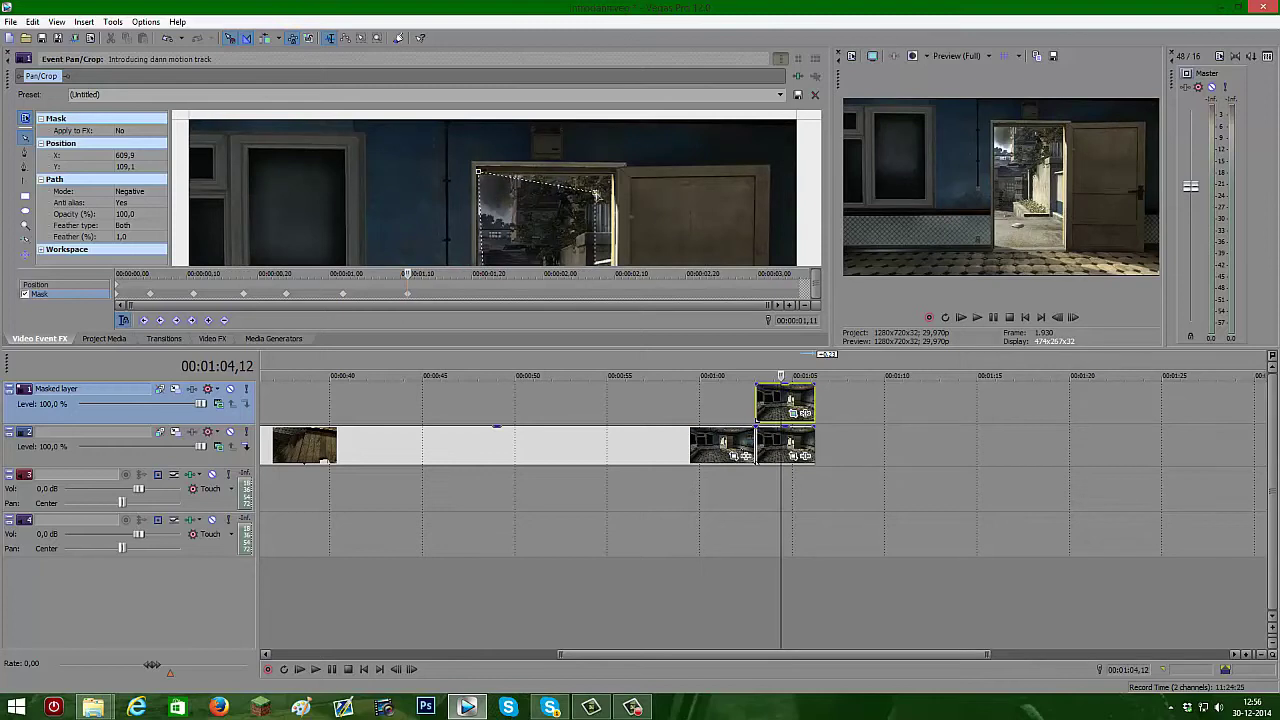
mouse_move(613, 182)
left_mouse_down()
mouse_move(634, 230)
mouse_move(617, 159)
left_mouse_up()
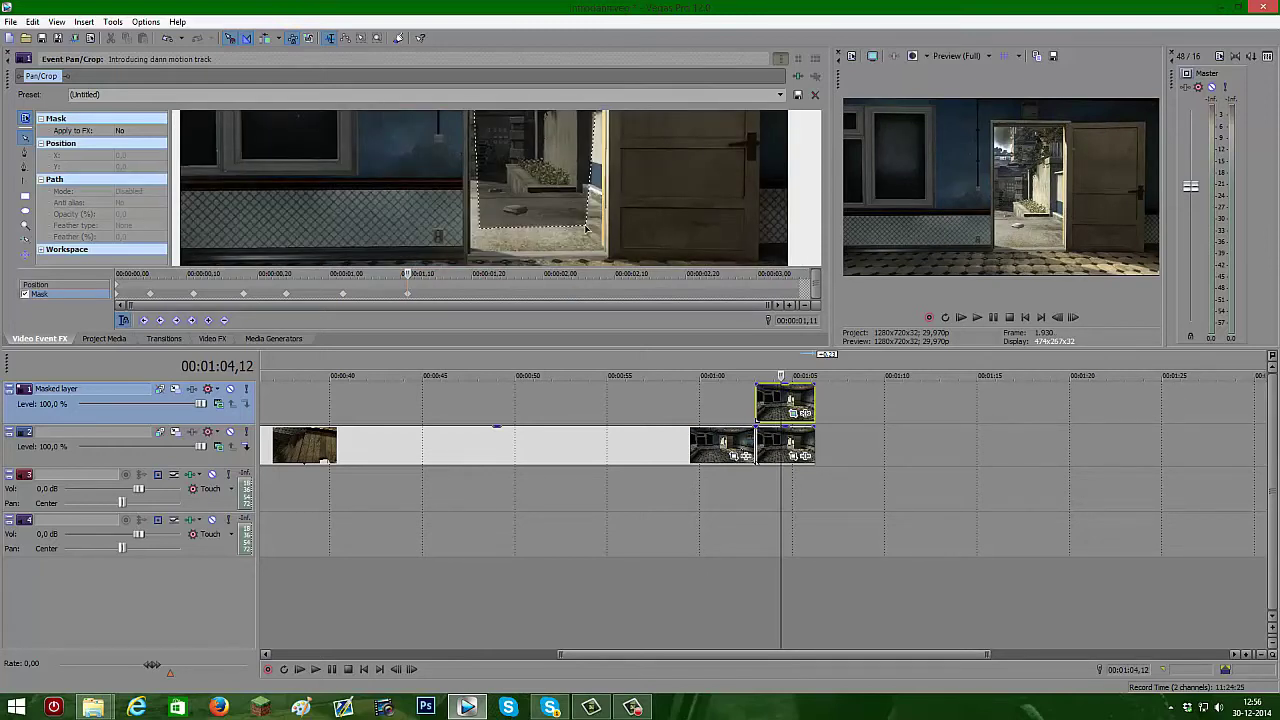
left_click_drag(587, 229, 605, 255)
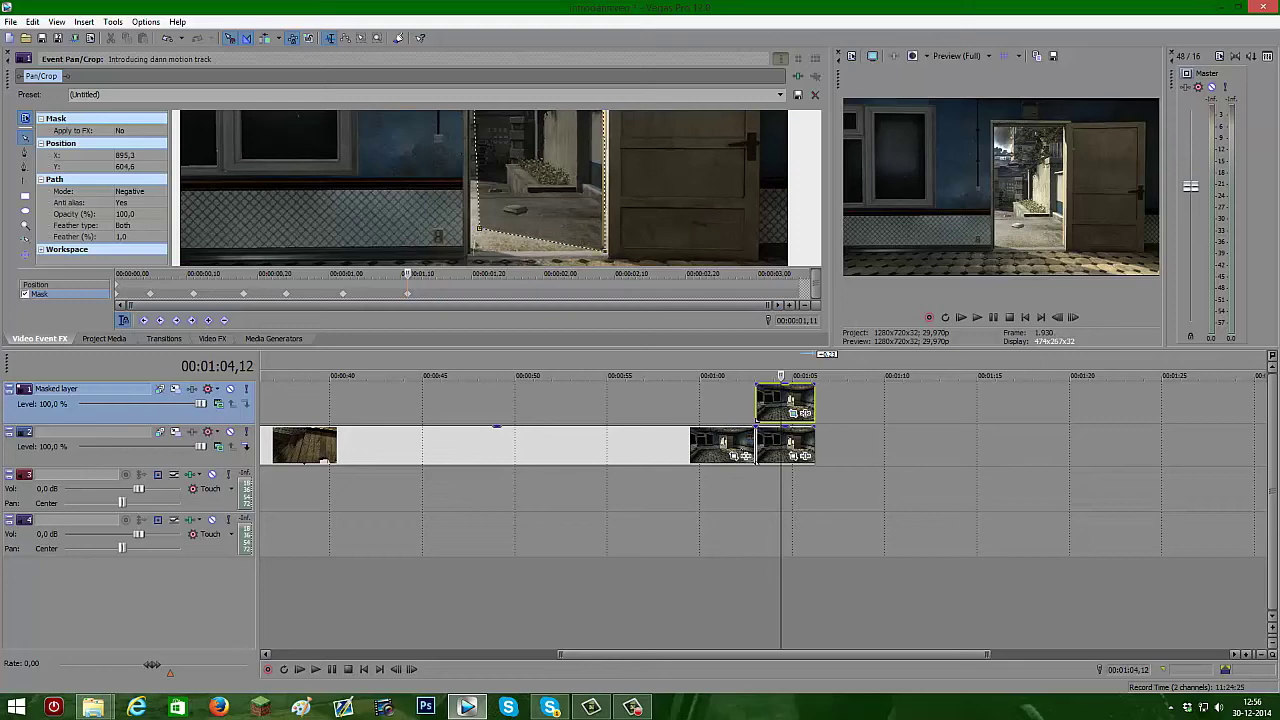
left_click_drag(479, 228, 445, 212)
At 00:00:01,20 in the mask timeline, stretch the mask corners out to the corners of the door opening.
double_click(471, 294)
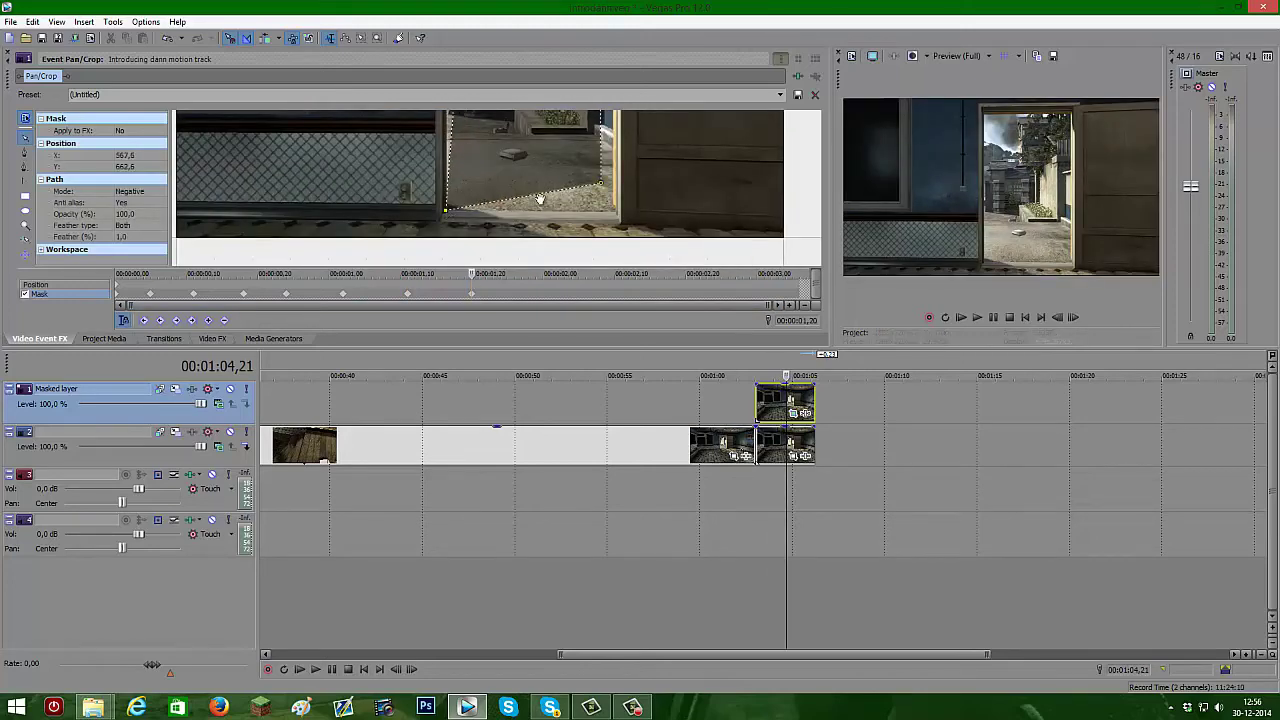
left_click_drag(603, 183, 586, 364)
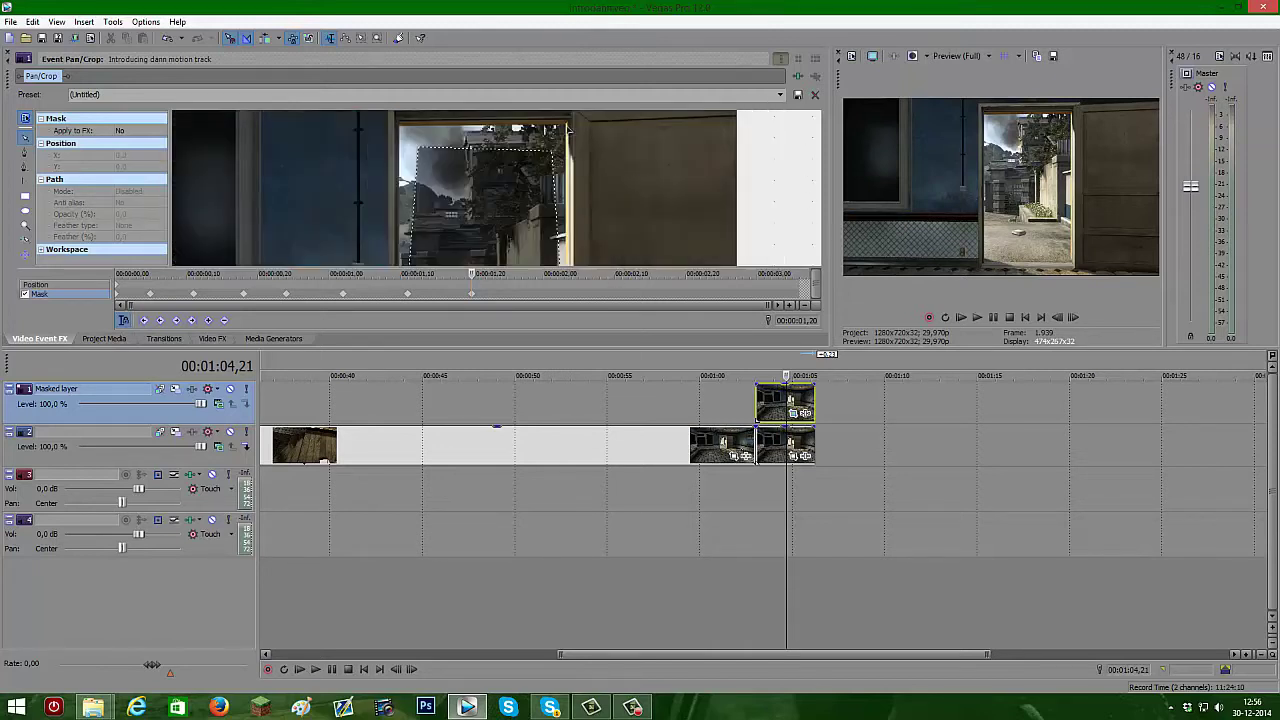
left_click(567, 128)
left_click_drag(418, 150, 401, 127)
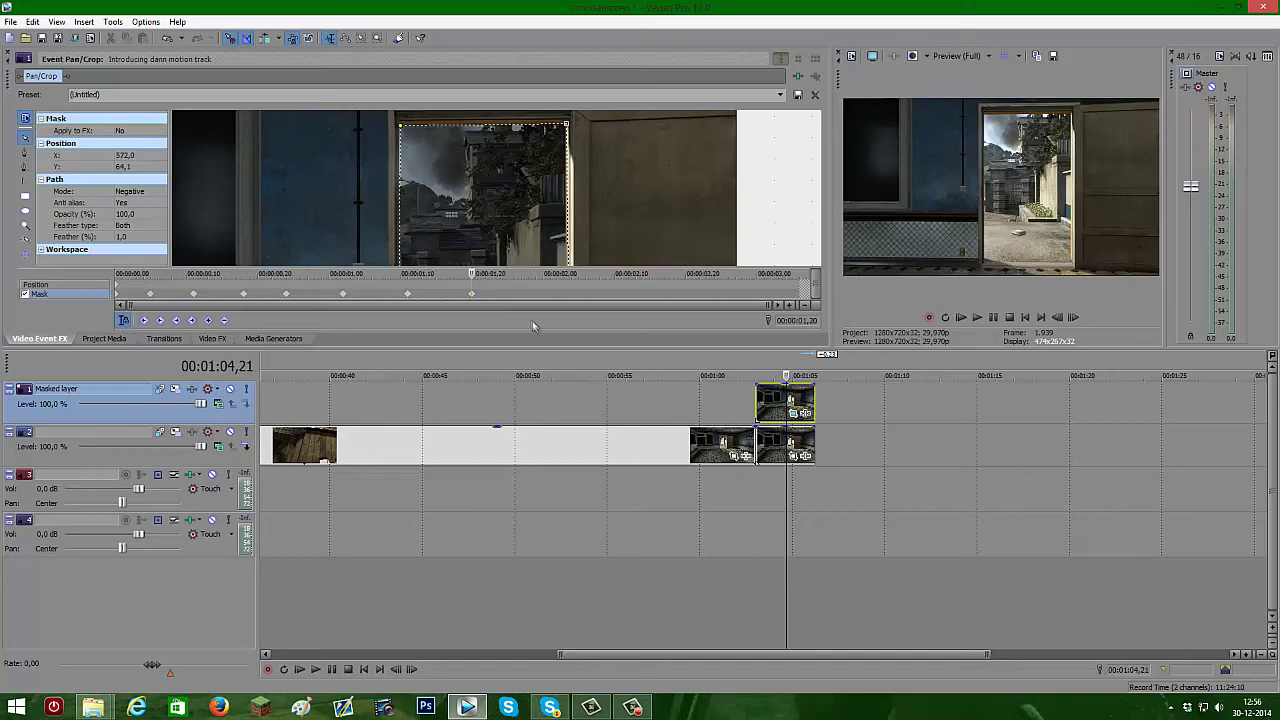
At 00:00:02,02, align the mask's sides with the door frame and place its corners just above and below the picture.
left_click(556, 298)
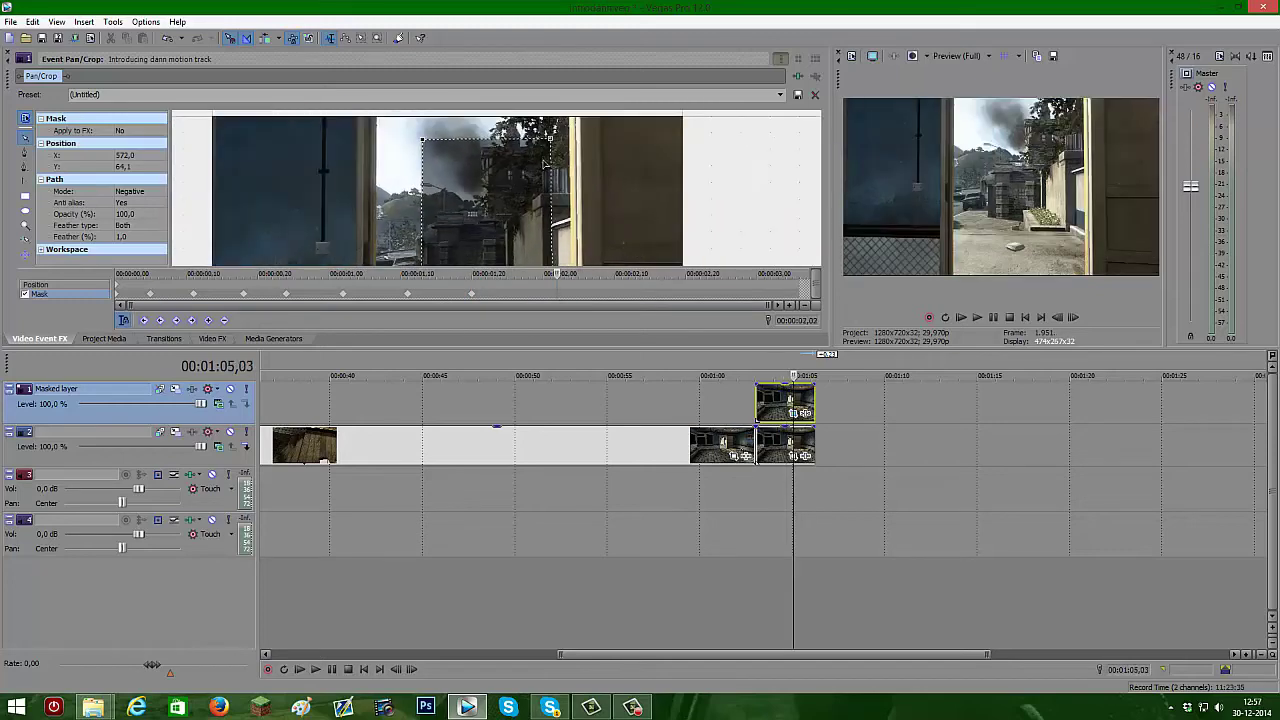
left_click_drag(560, 112, 560, 114)
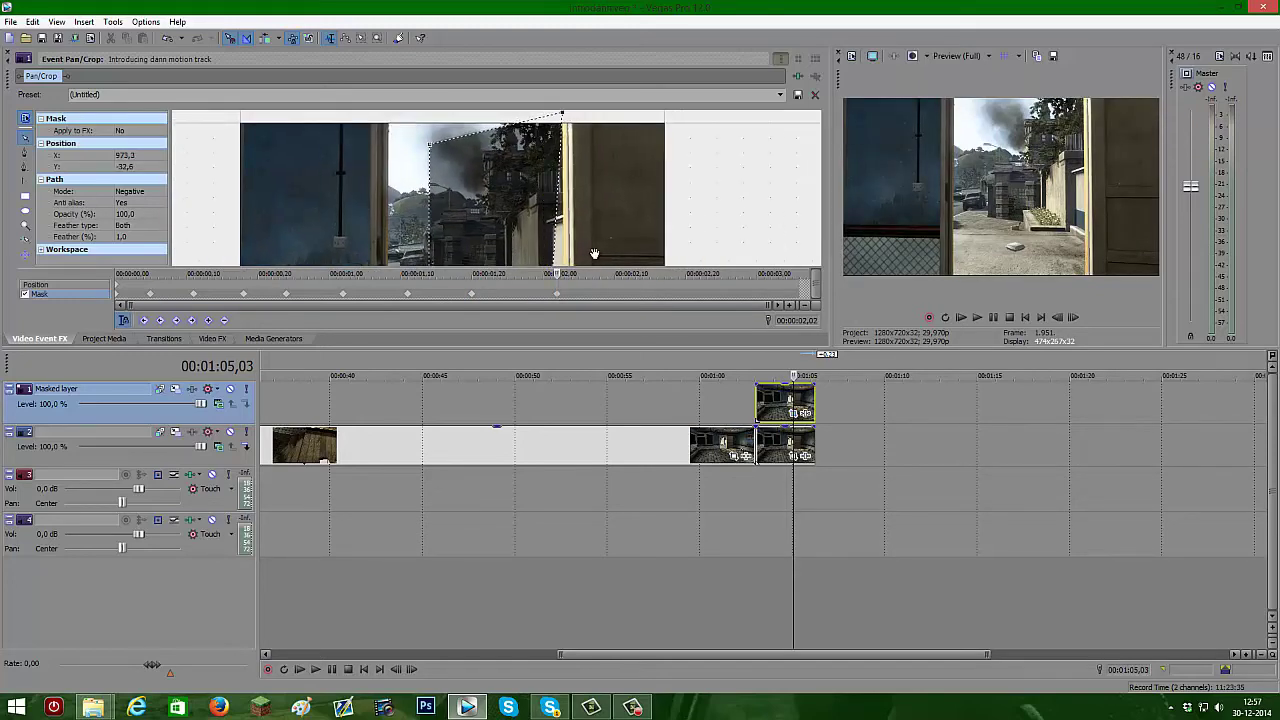
left_click_drag(594, 250, 575, 114)
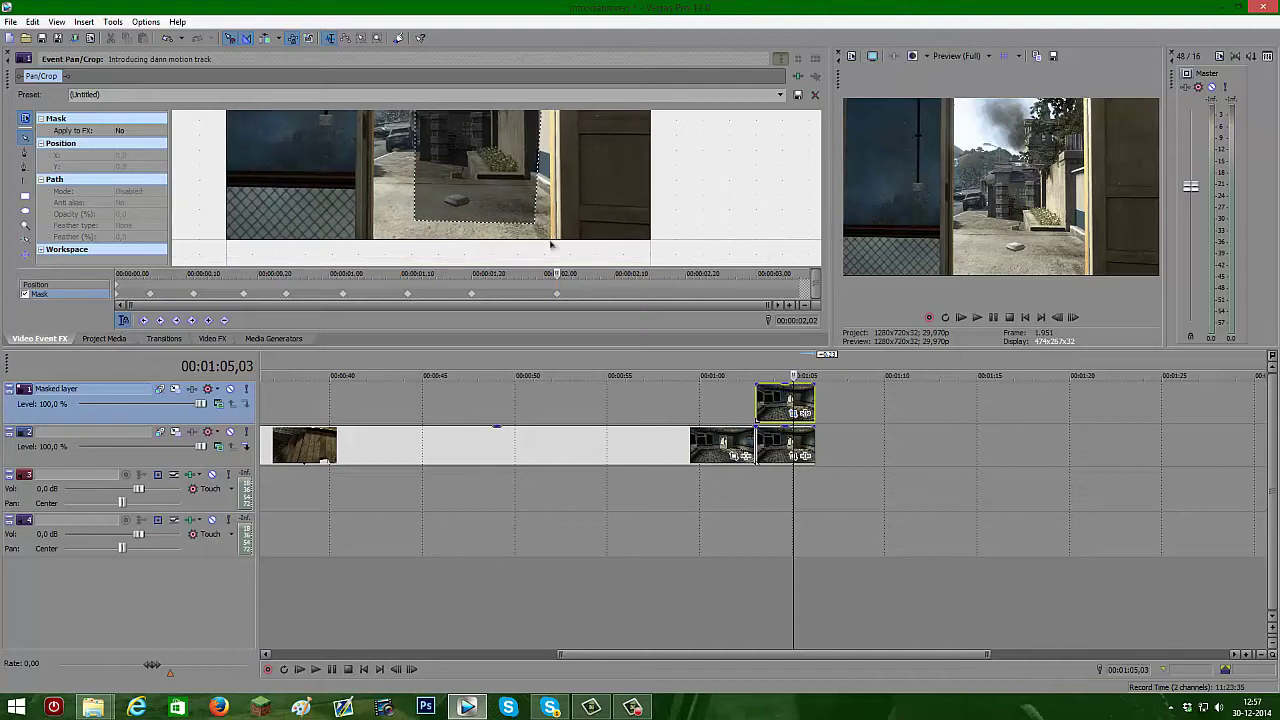
left_click_drag(540, 220, 548, 247)
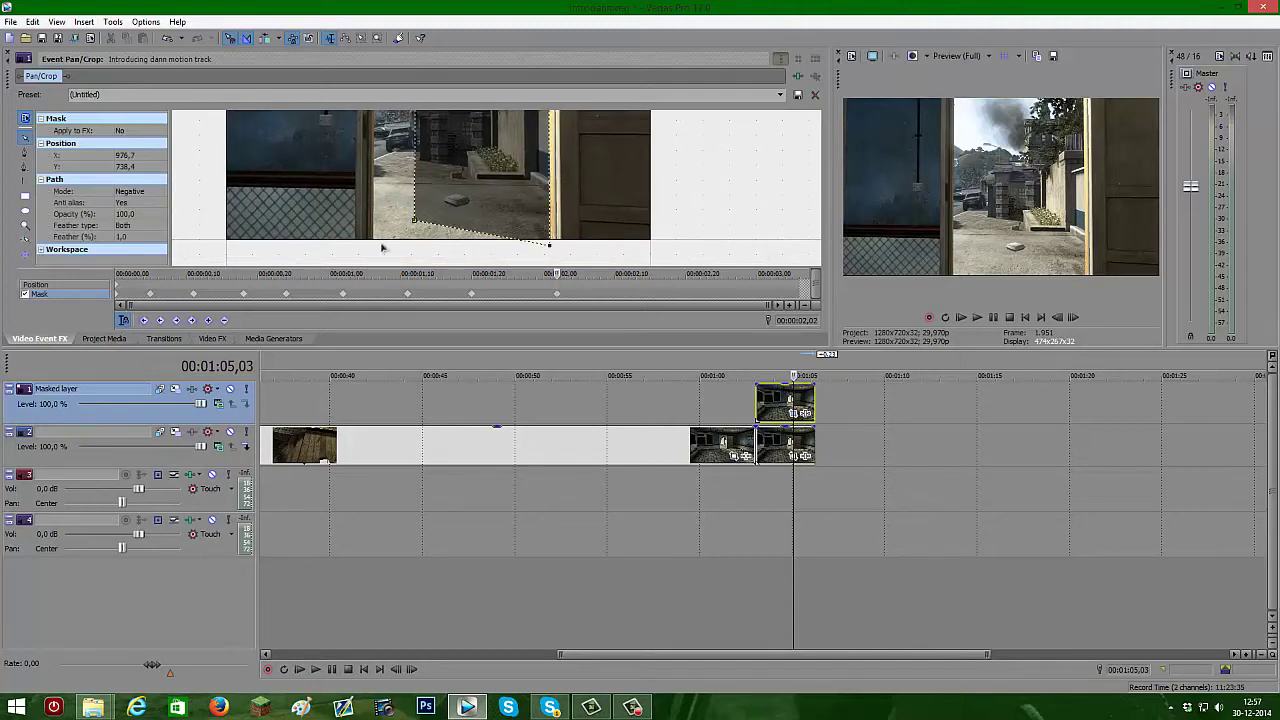
left_click_drag(381, 247, 373, 260)
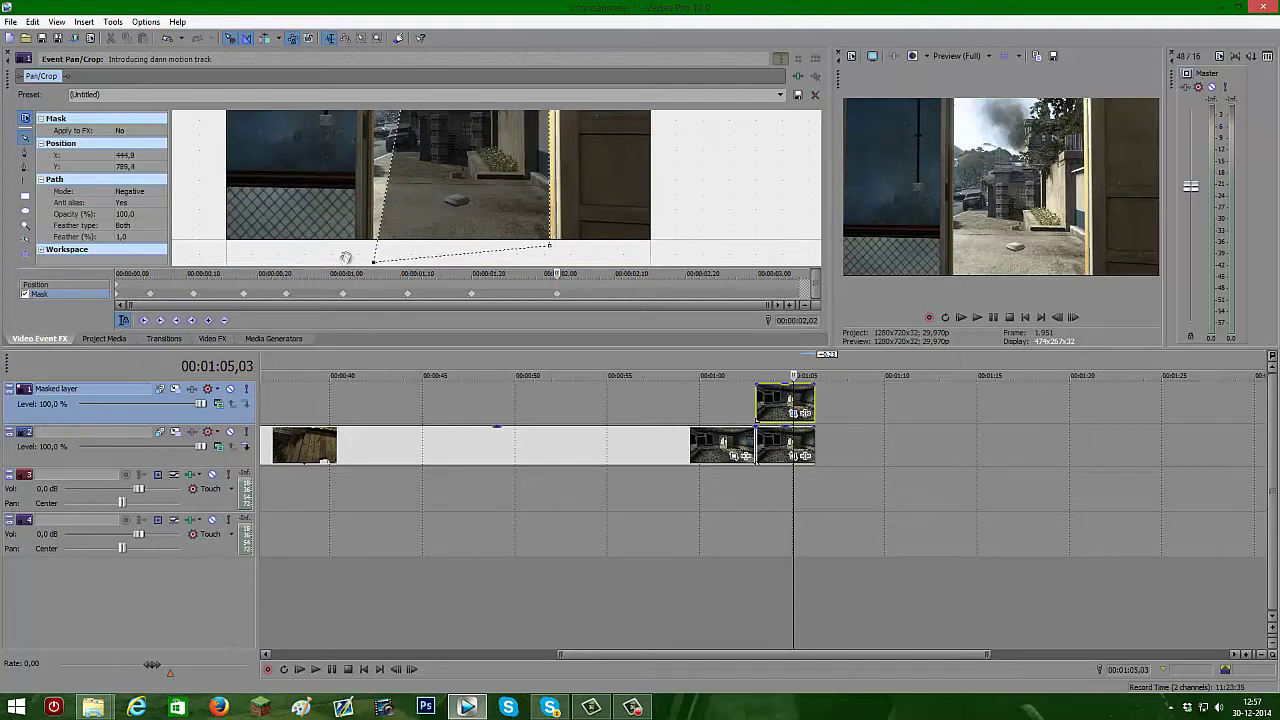
left_click_drag(347, 163, 352, 206)
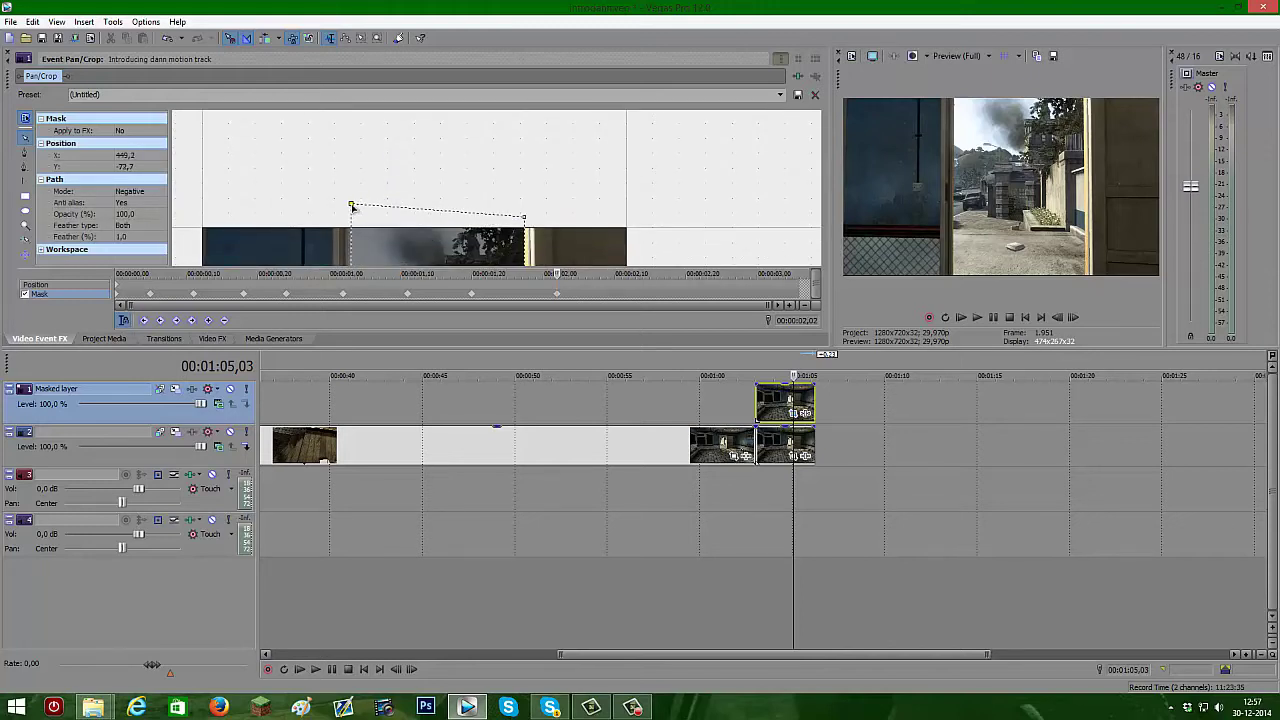
At 00:00:02,11, widen the mask to the door frame's inner edges, keeping its corners beyond the picture's upper and lower borders.
left_click(623, 291)
scroll(546, 229, "down", 2)
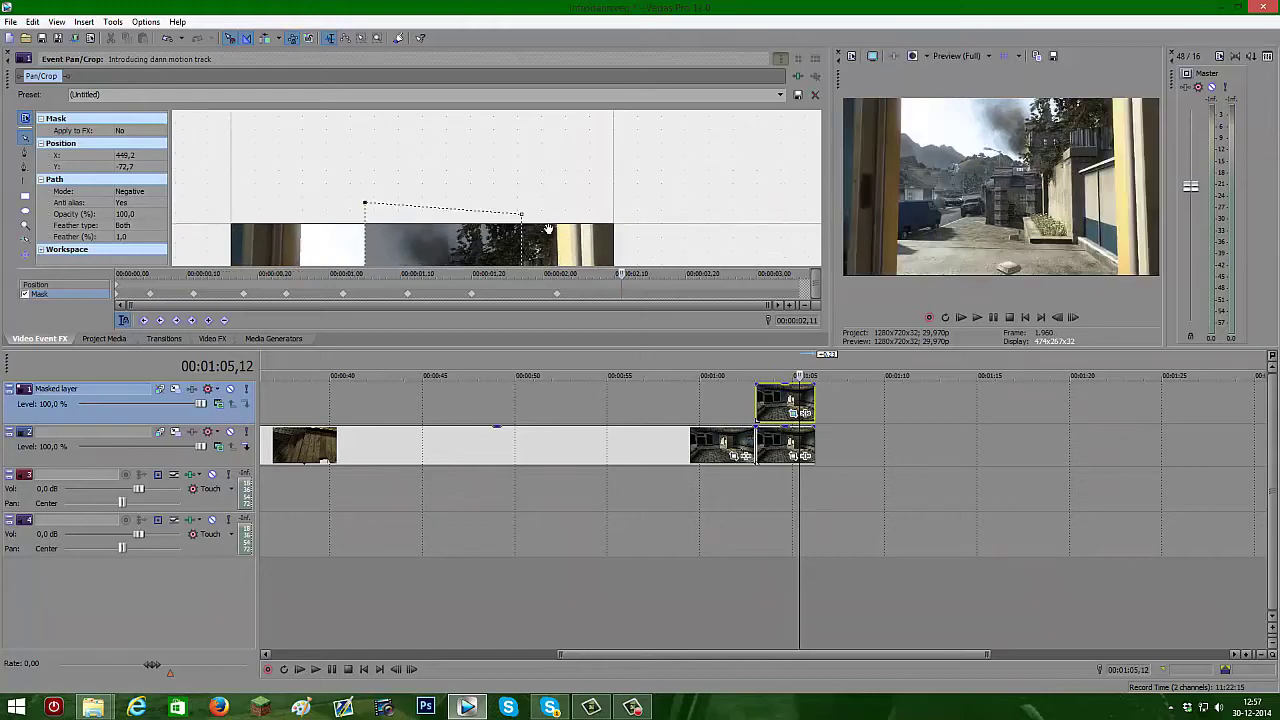
left_click_drag(521, 216, 550, 175)
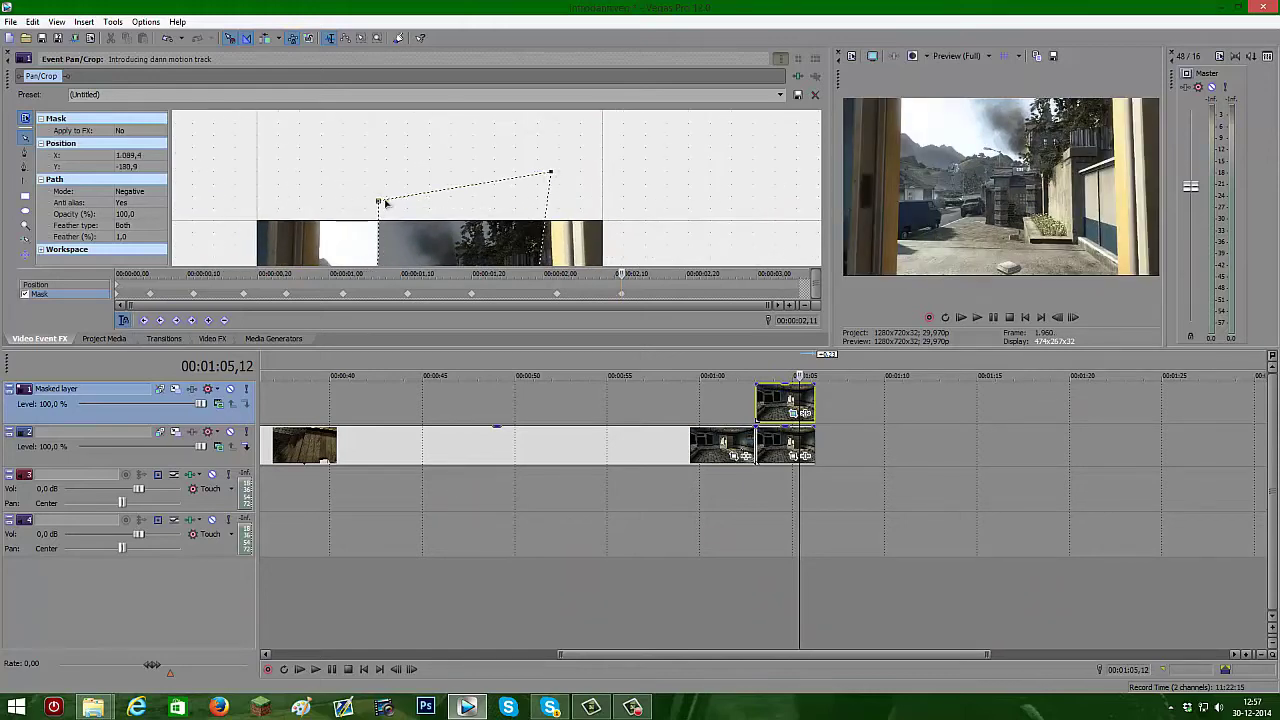
left_click_drag(378, 201, 326, 169)
left_click_drag(612, 241, 594, 83)
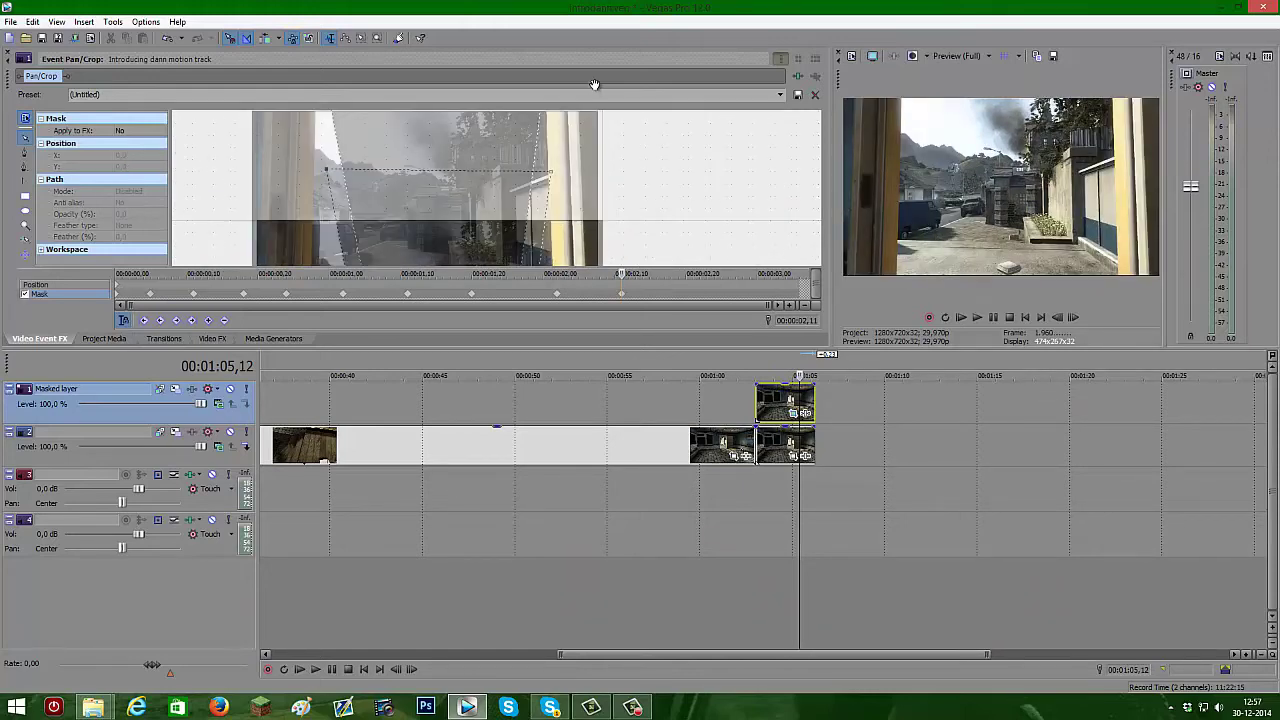
left_click_drag(540, 223, 533, 188)
left_click_drag(494, 226, 527, 269)
left_click_drag(295, 260, 286, 262)
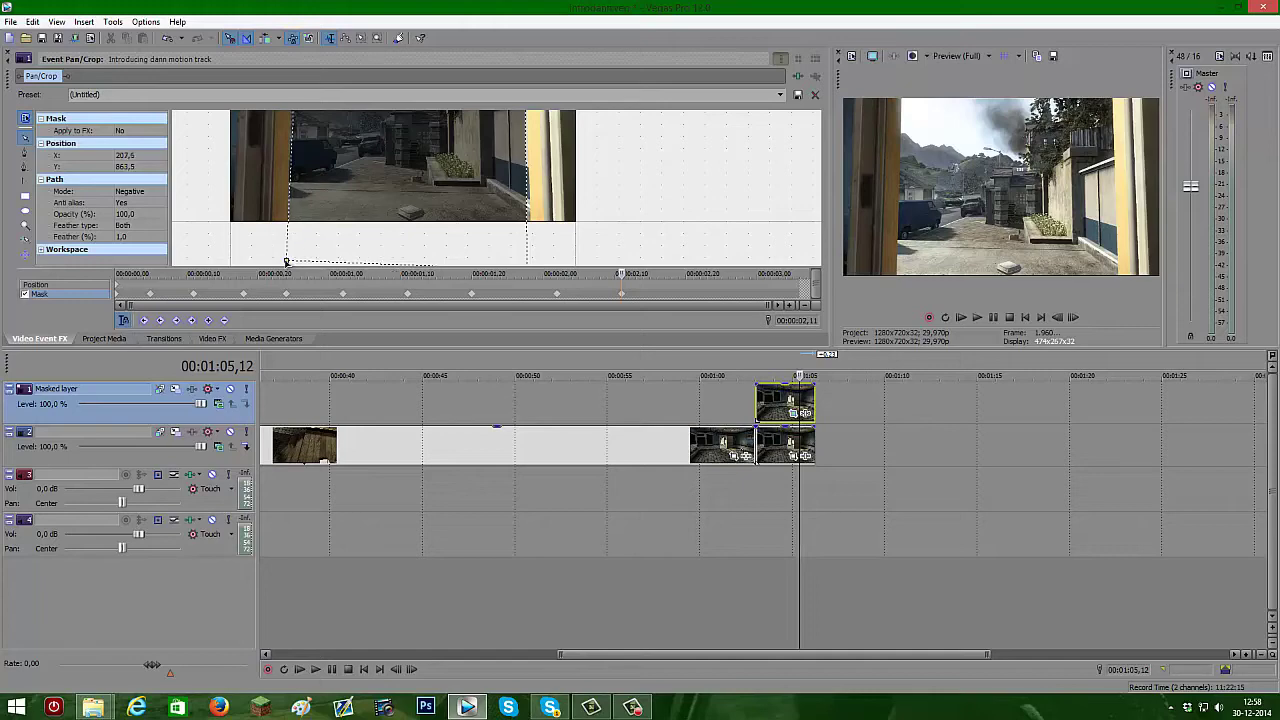
At 00:00:02,21, move all four mask corners outside the picture so the mask covers the whole frame.
left_click(692, 299)
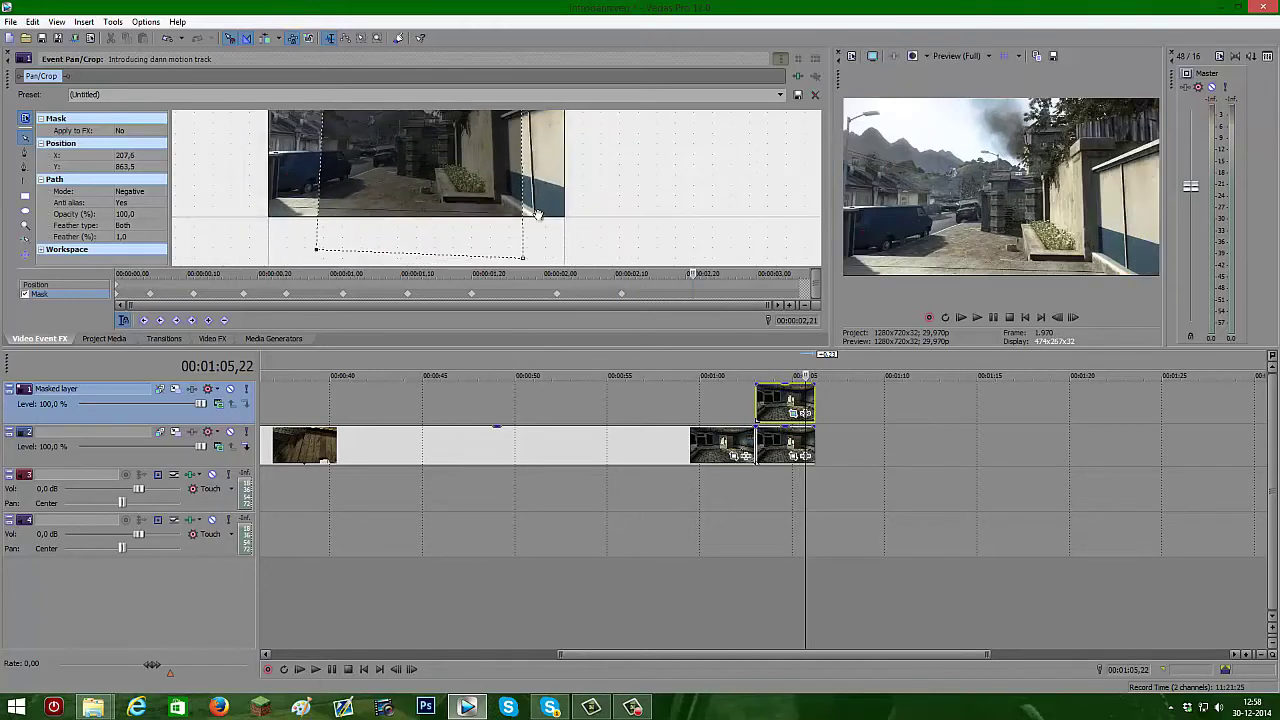
left_click_drag(560, 248, 562, 245)
left_click_drag(364, 233, 316, 238)
left_click(599, 172)
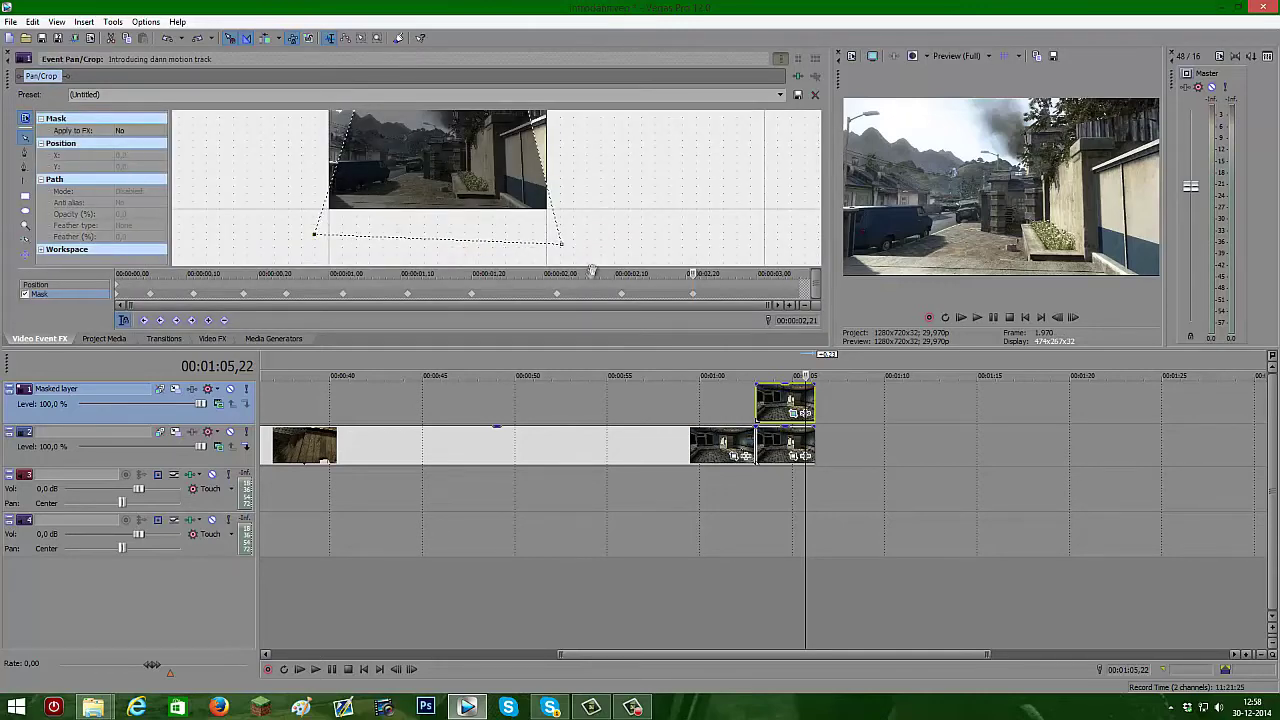
left_click_drag(528, 164, 550, 185)
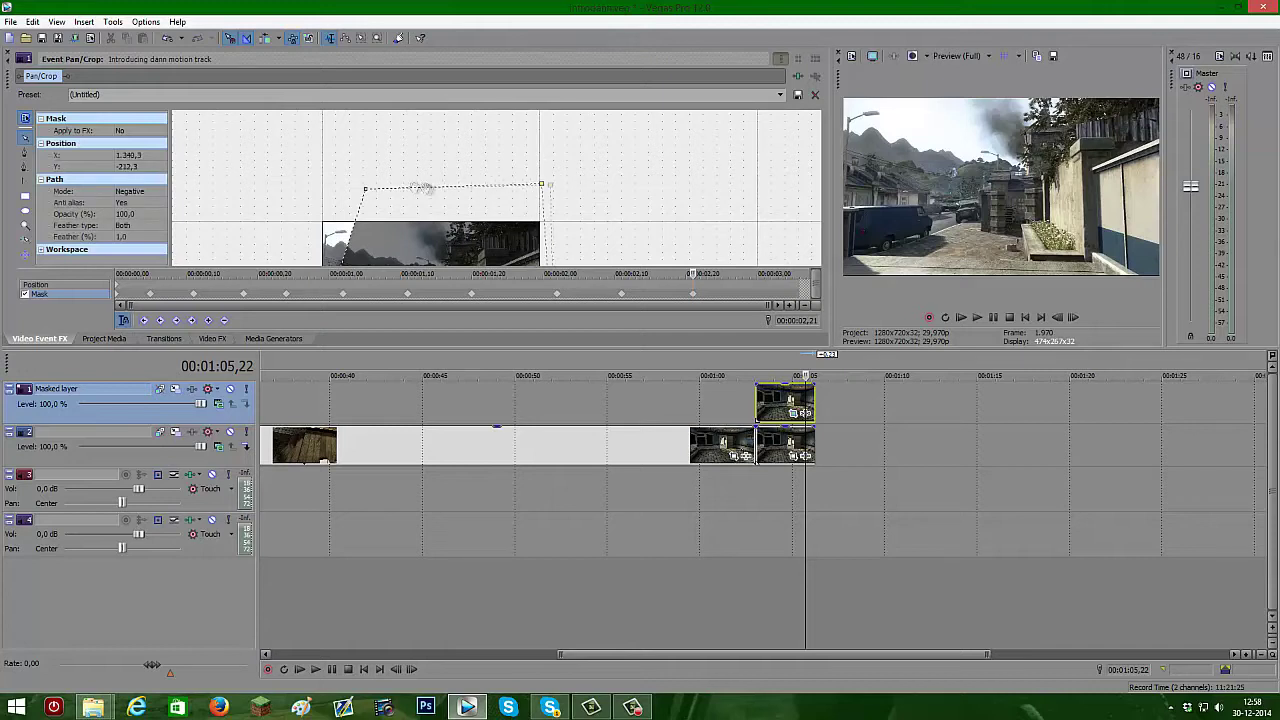
left_click_drag(365, 189, 269, 179)
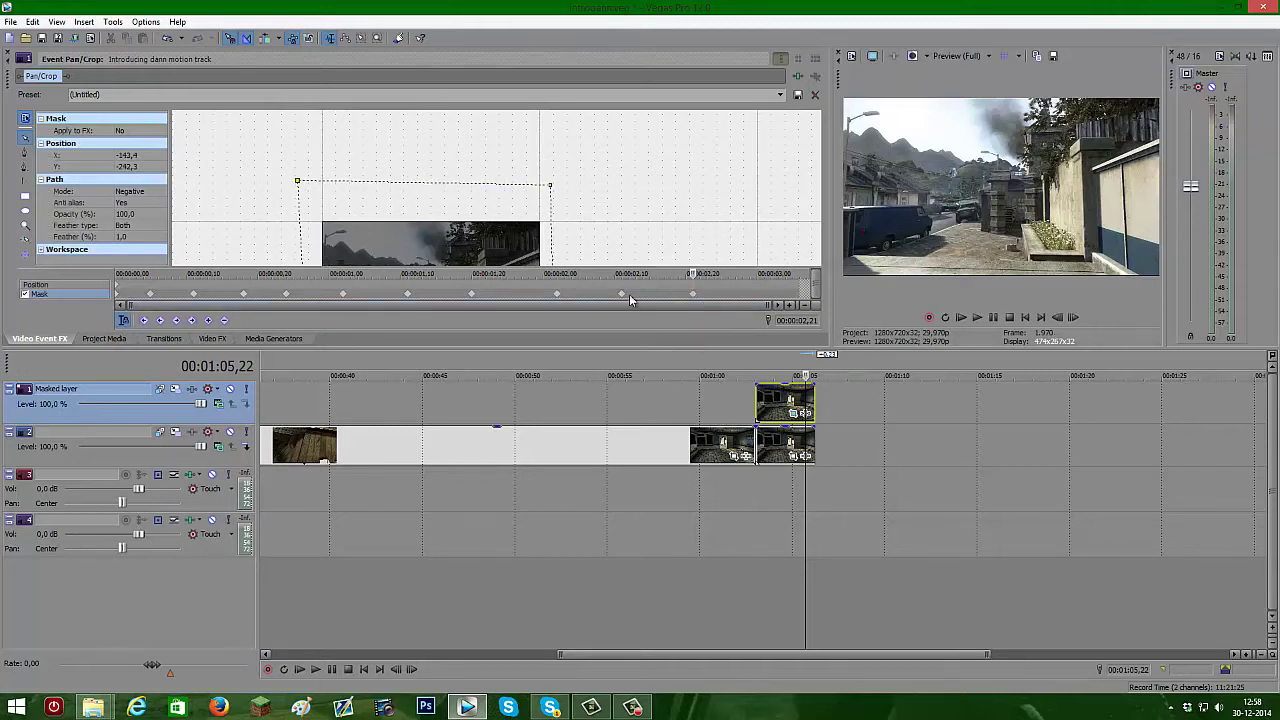
Try to refit the mask to the door frame at 00:00:02,12, and undo the change.
key("ctrl+Home")
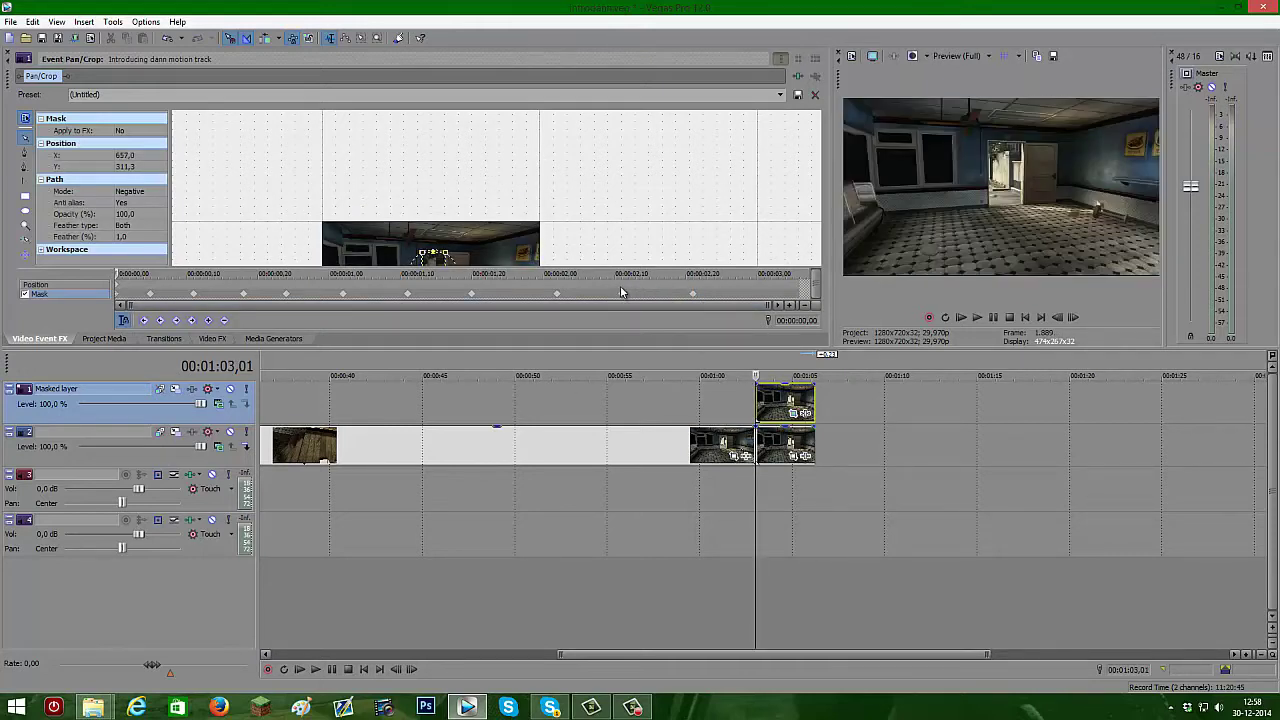
left_click(620, 291)
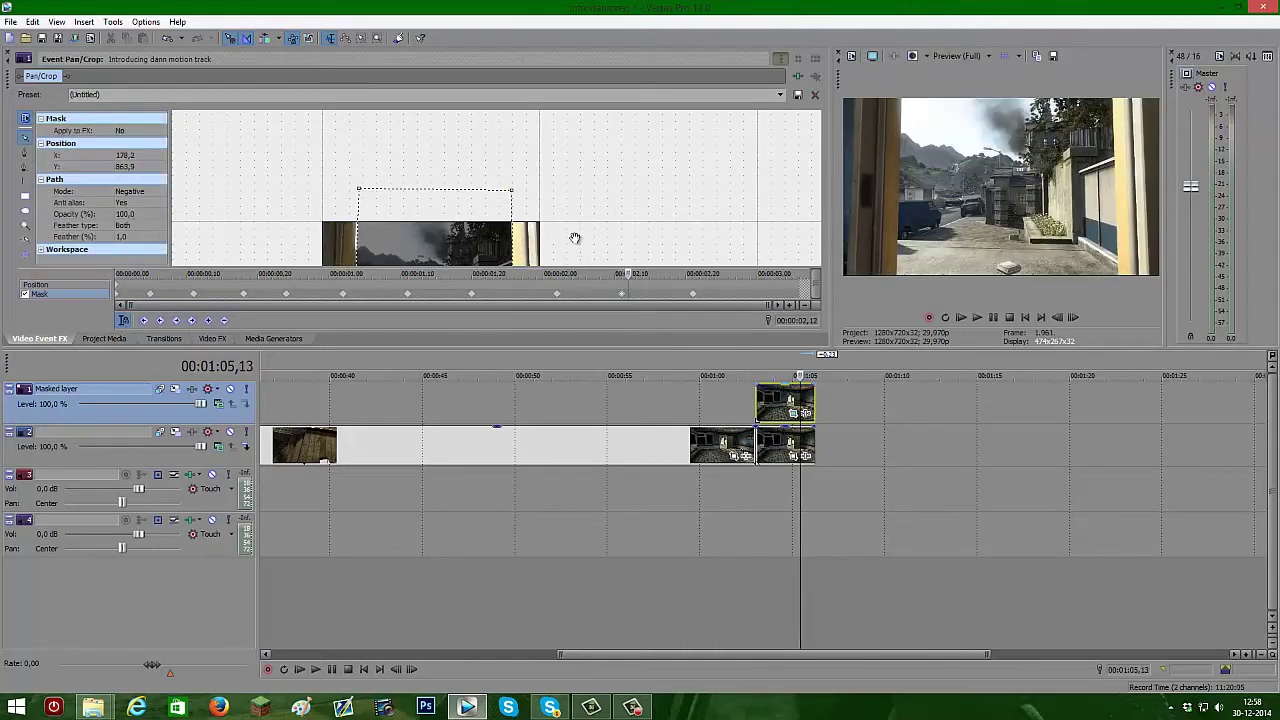
left_click(627, 288)
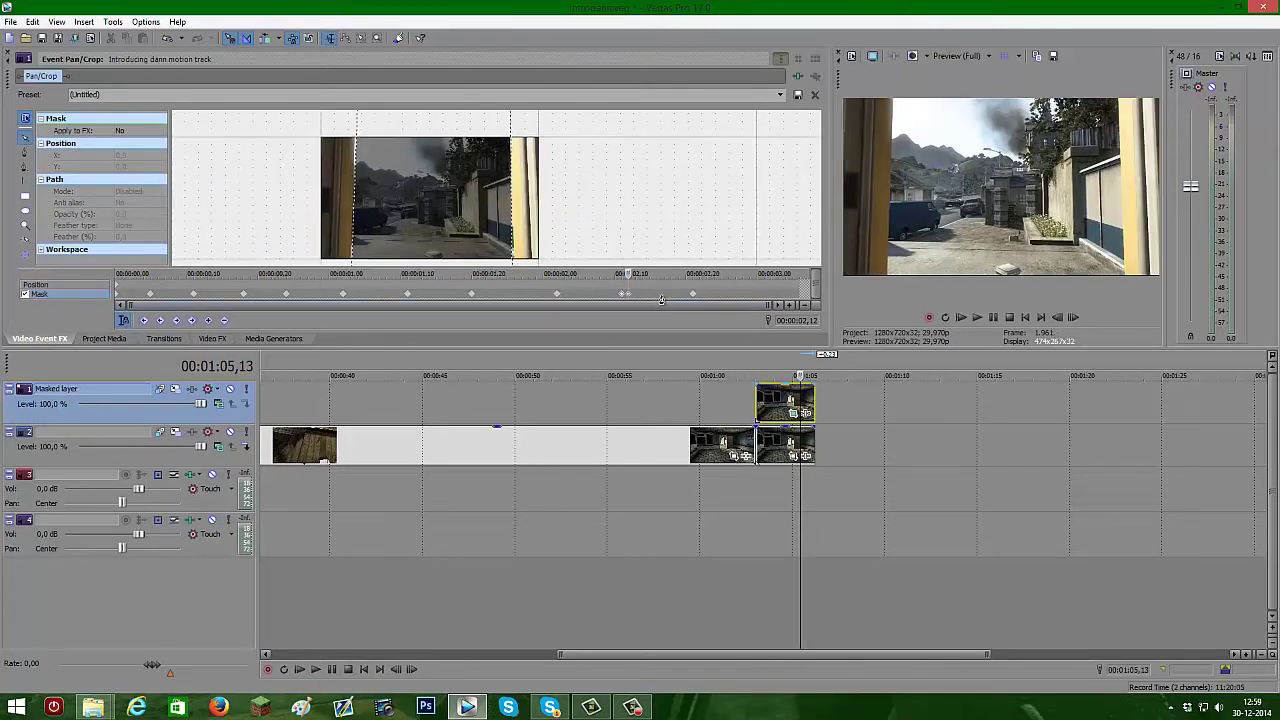
key("ctrl+z")
Step through the frames after 00:00:02,12 to check how the mask follows the door frame out of view.
key("Right")
key("Right")
key("Right")
key("Right")
key("Right")
key("Right")
key("Right")
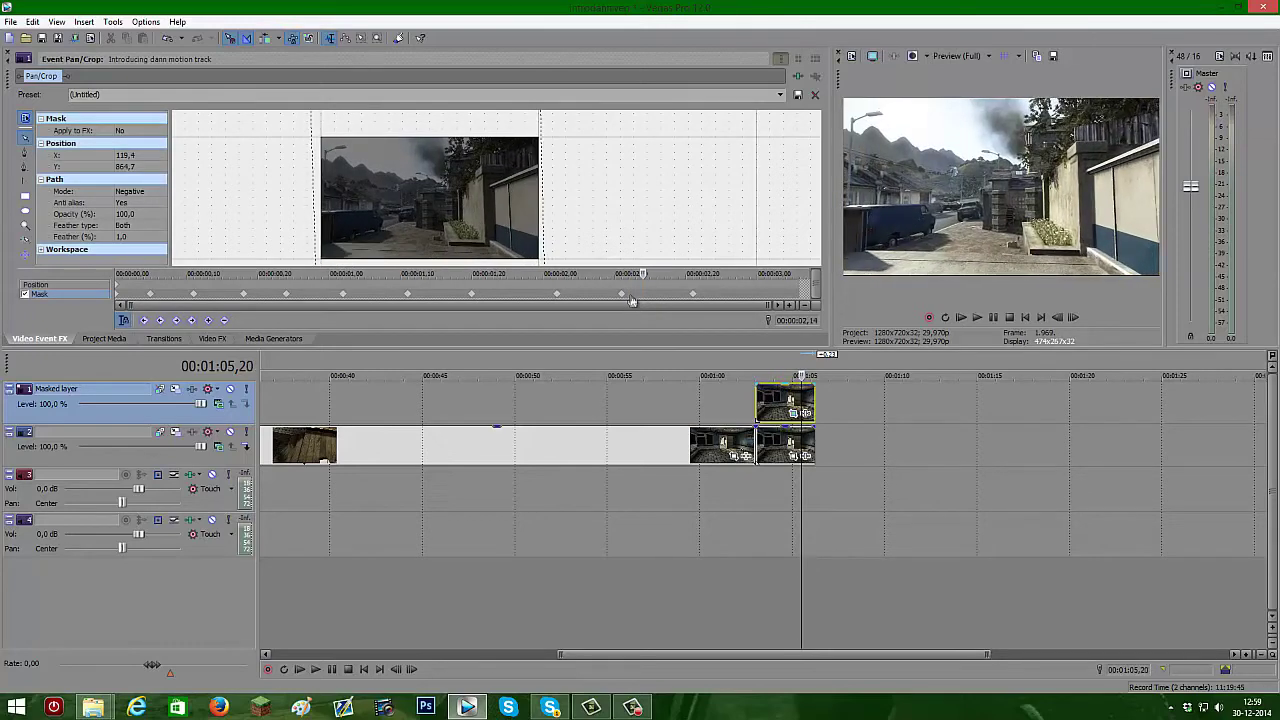
At 00:00:02,21, move the mask's corners farther outside the picture on both sides.
left_click(694, 295)
key("Home")
left_click(694, 295)
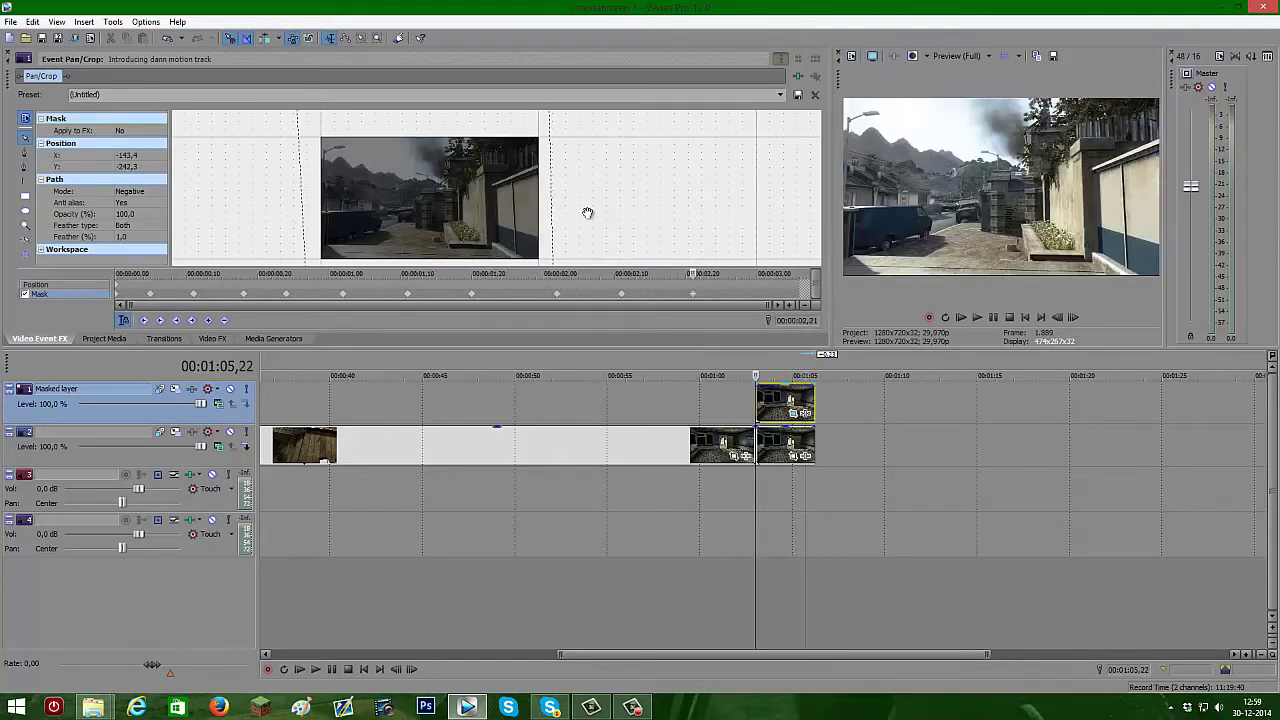
scroll(572, 213, "down", 2)
left_click_drag(537, 125, 566, 124)
key("ctrl+z")
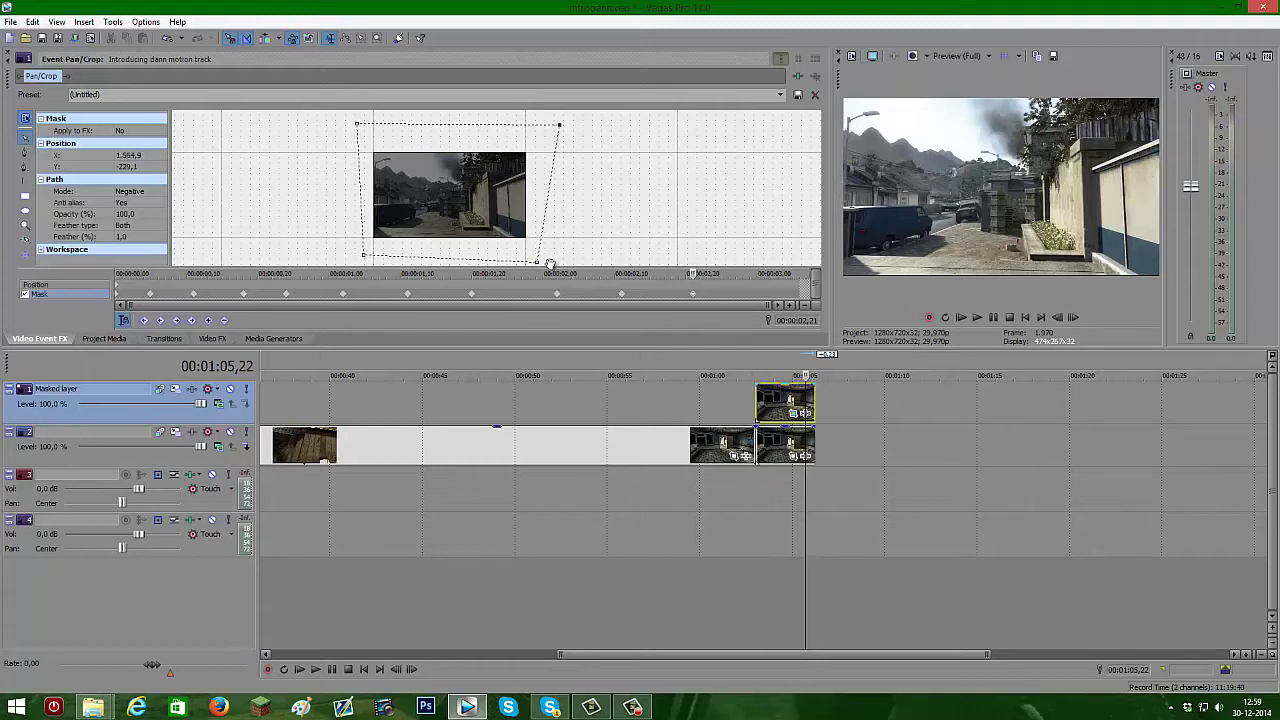
left_click_drag(538, 266, 549, 263)
mouse_move(364, 255)
left_mouse_down()
mouse_move(343, 263)
mouse_move(351, 256)
left_mouse_up()
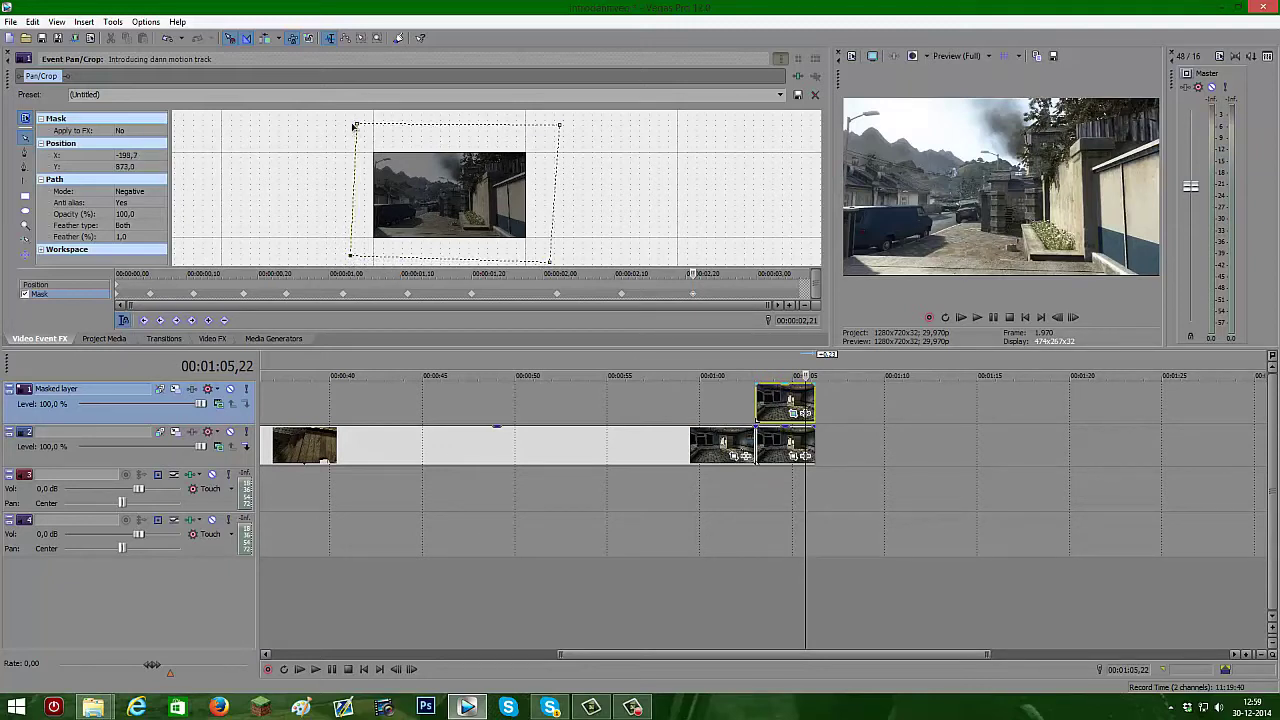
left_click_drag(357, 124, 345, 125)
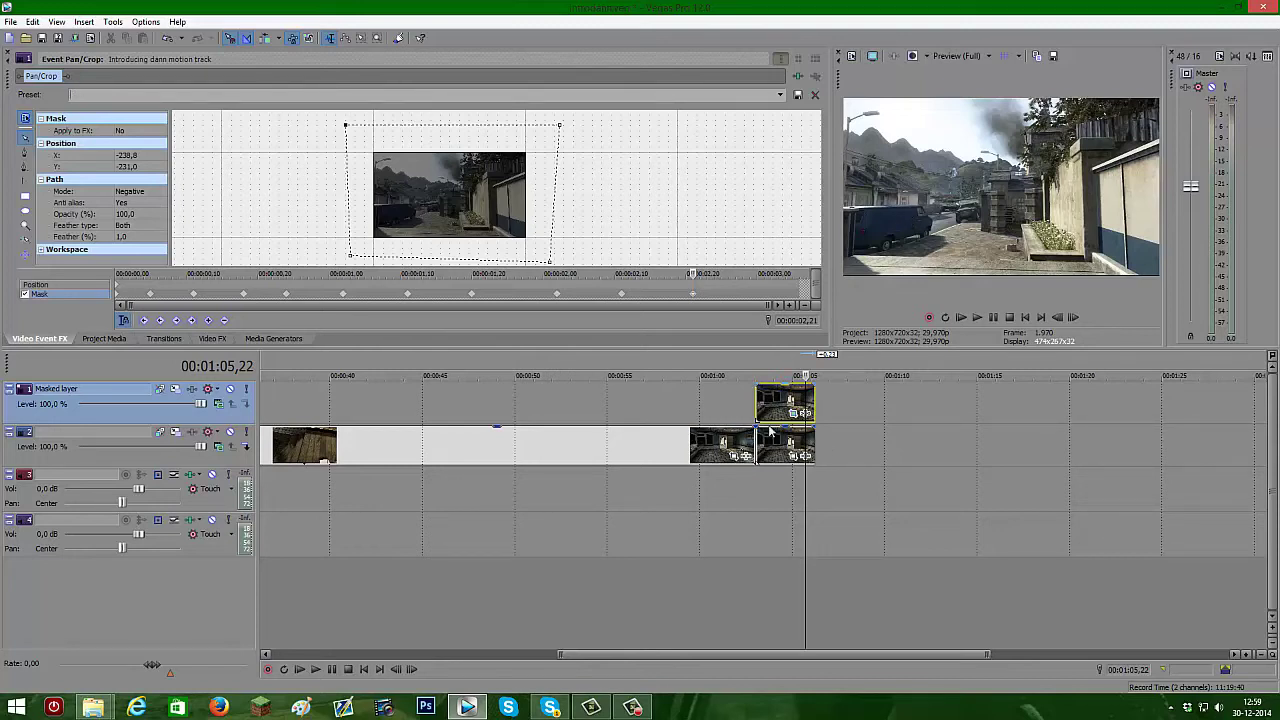
left_click(555, 709)
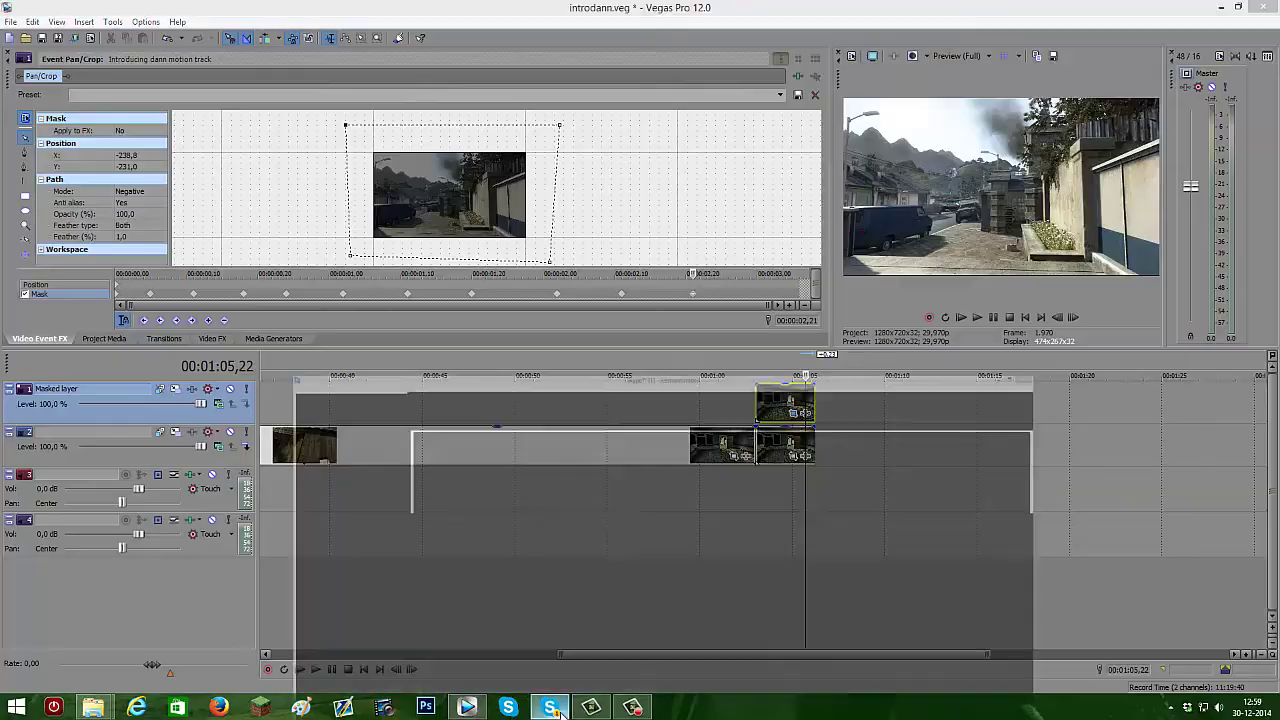
left_click(555, 709)
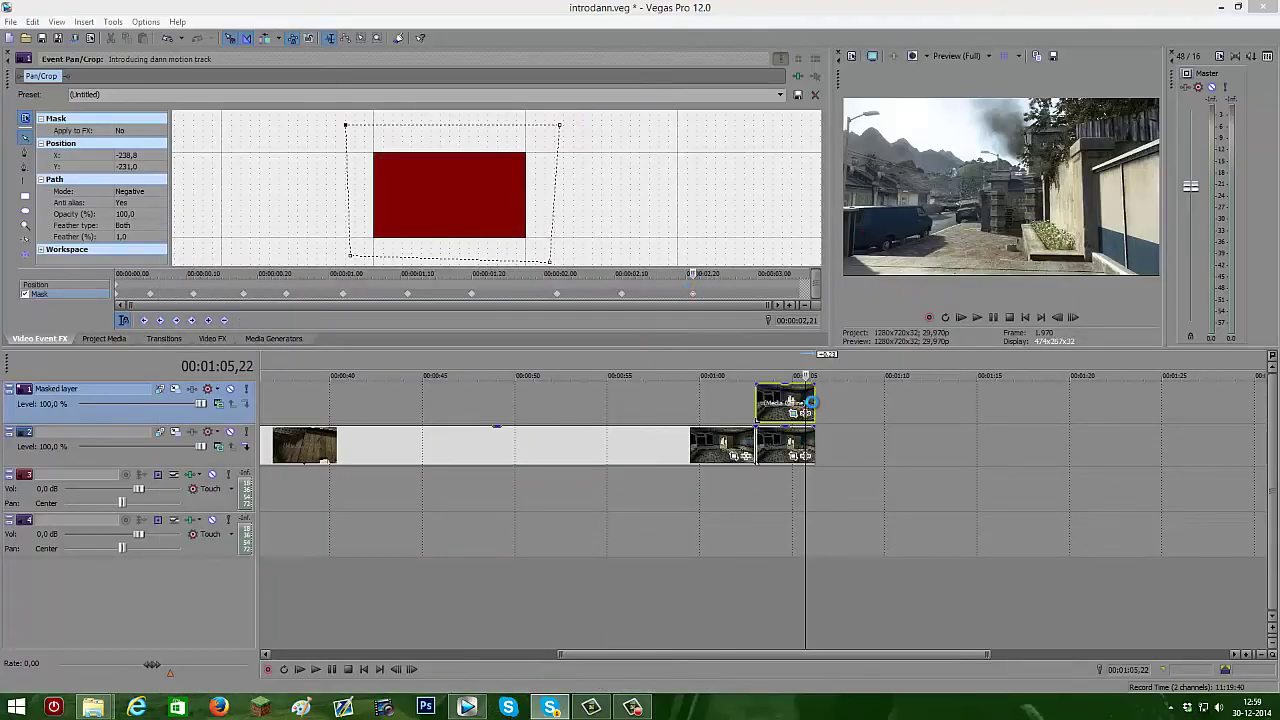
Step through the opening frames of the masked clip from 00:01:03,01 to check the mask around the doorway.
left_click(755, 400)
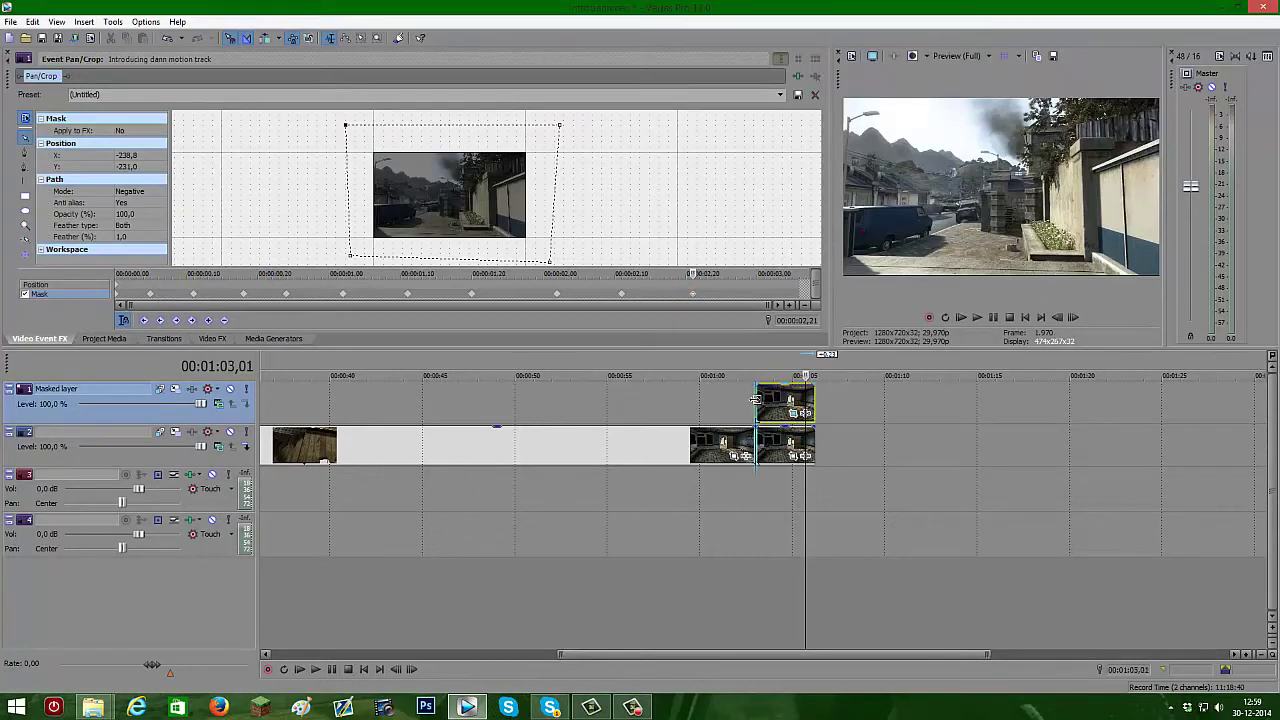
key("alt+Right")
key("alt+Right")
key("alt+Right")
key("alt+Right")
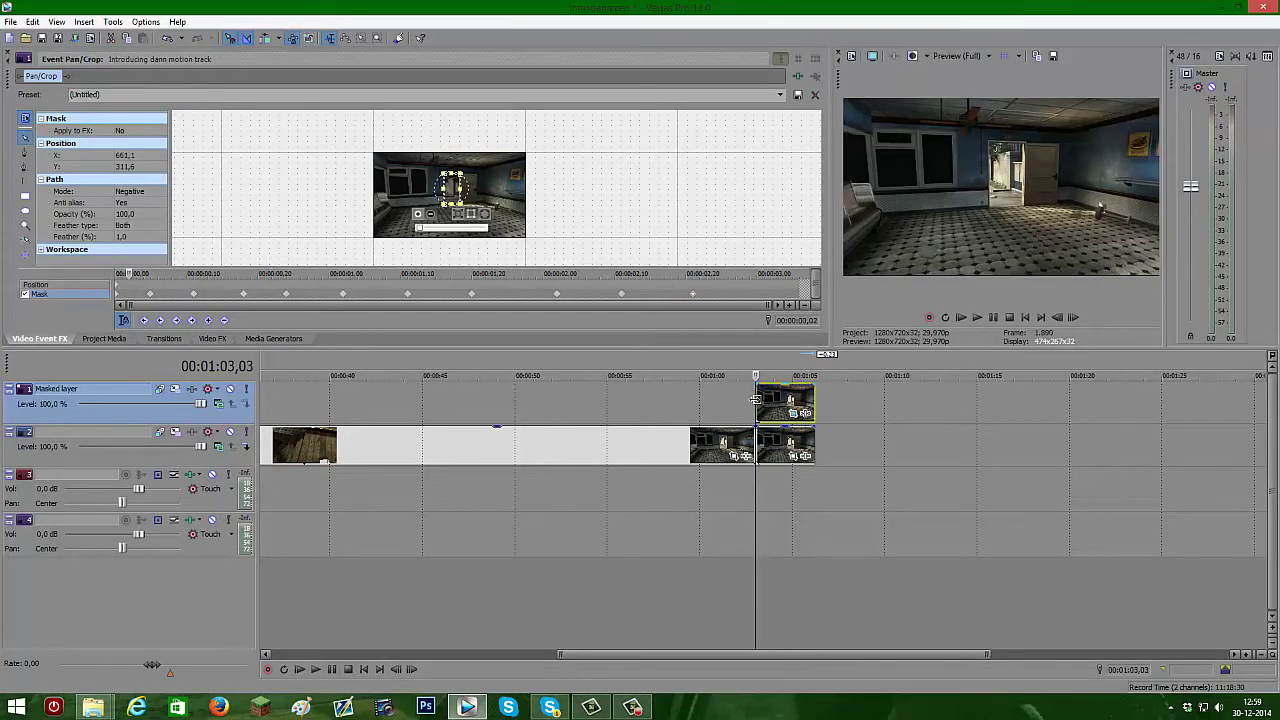
key("Right")
key("Right")
key("Right")
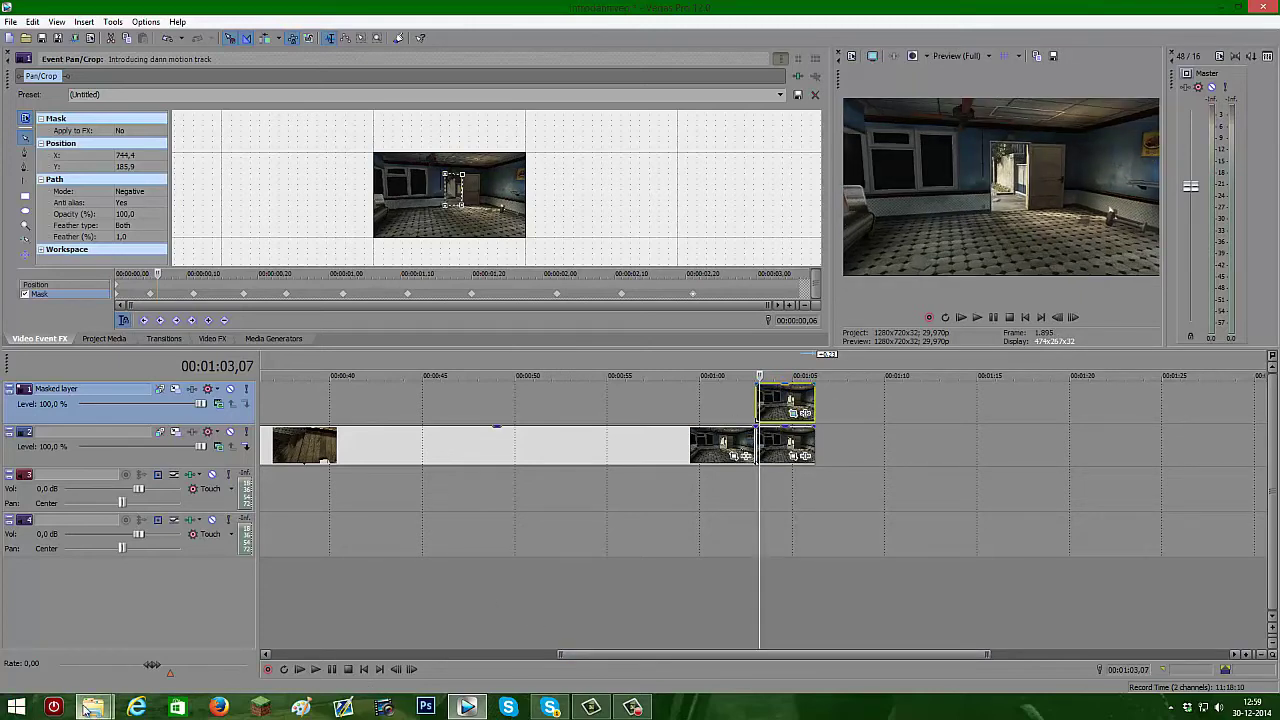
Switch to File Explorer and open the Naive folder on the desktop.
mouse_move(92, 707)
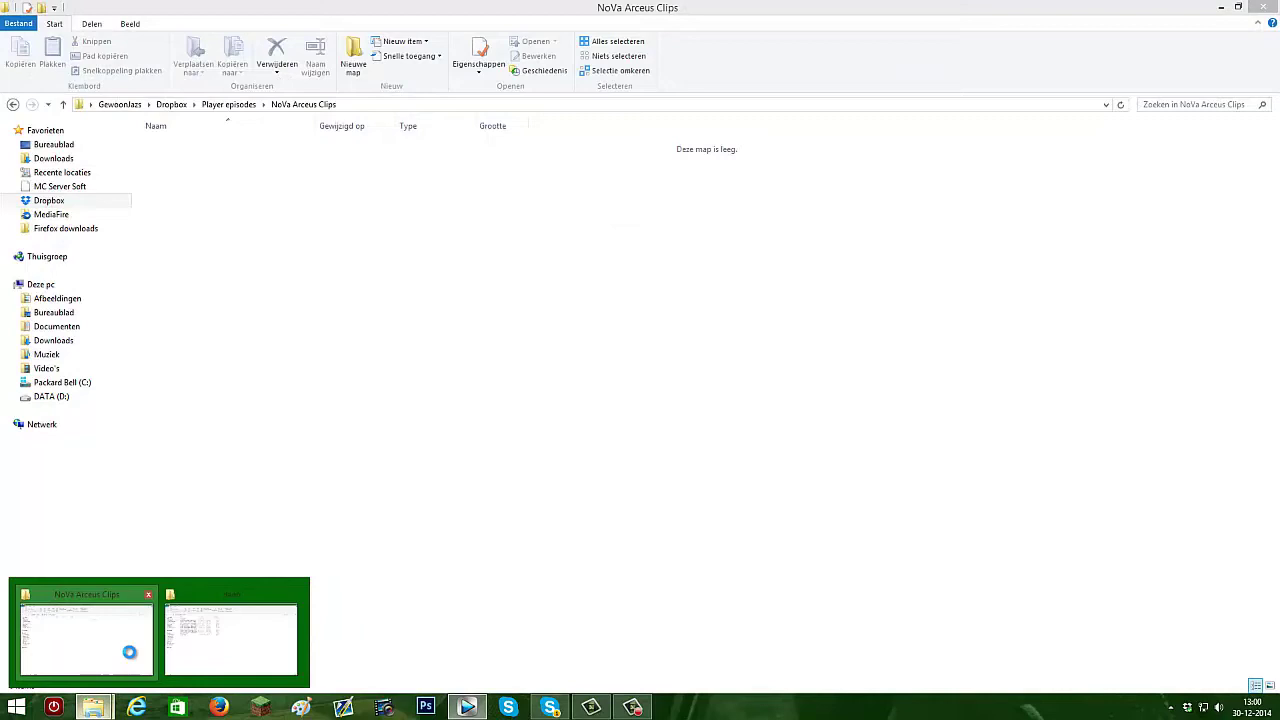
left_click(129, 652)
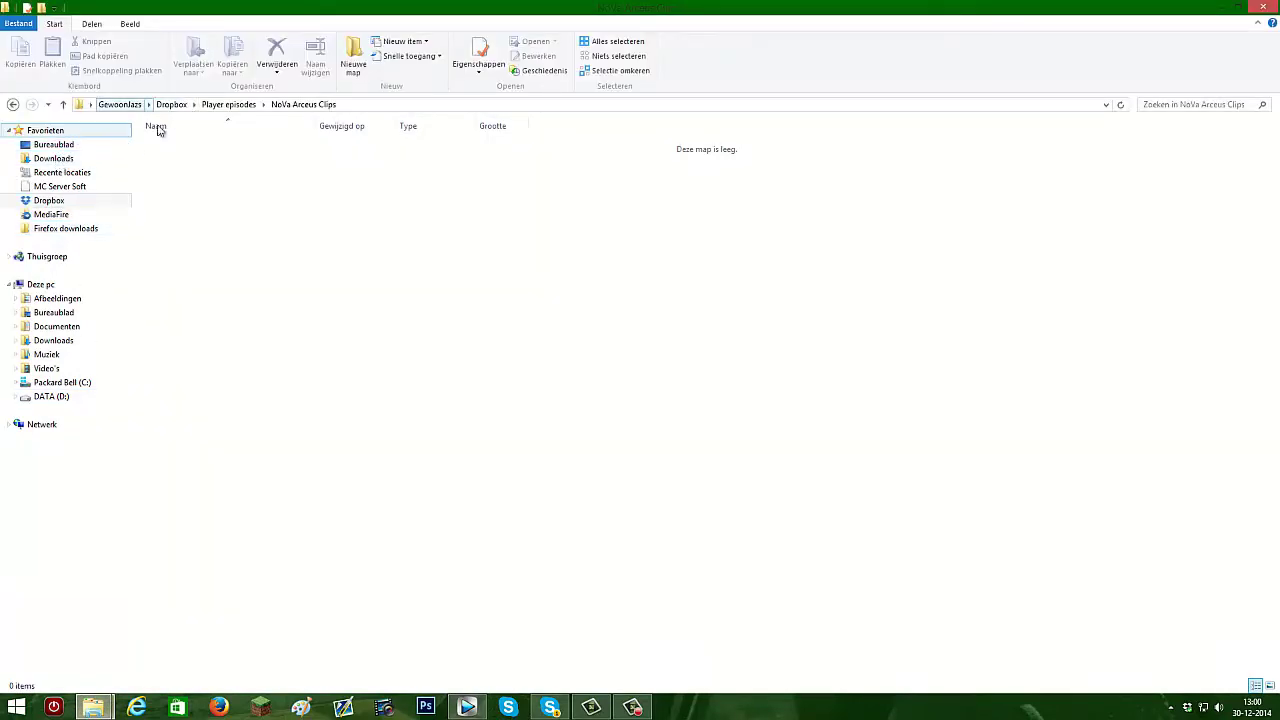
left_click(77, 148)
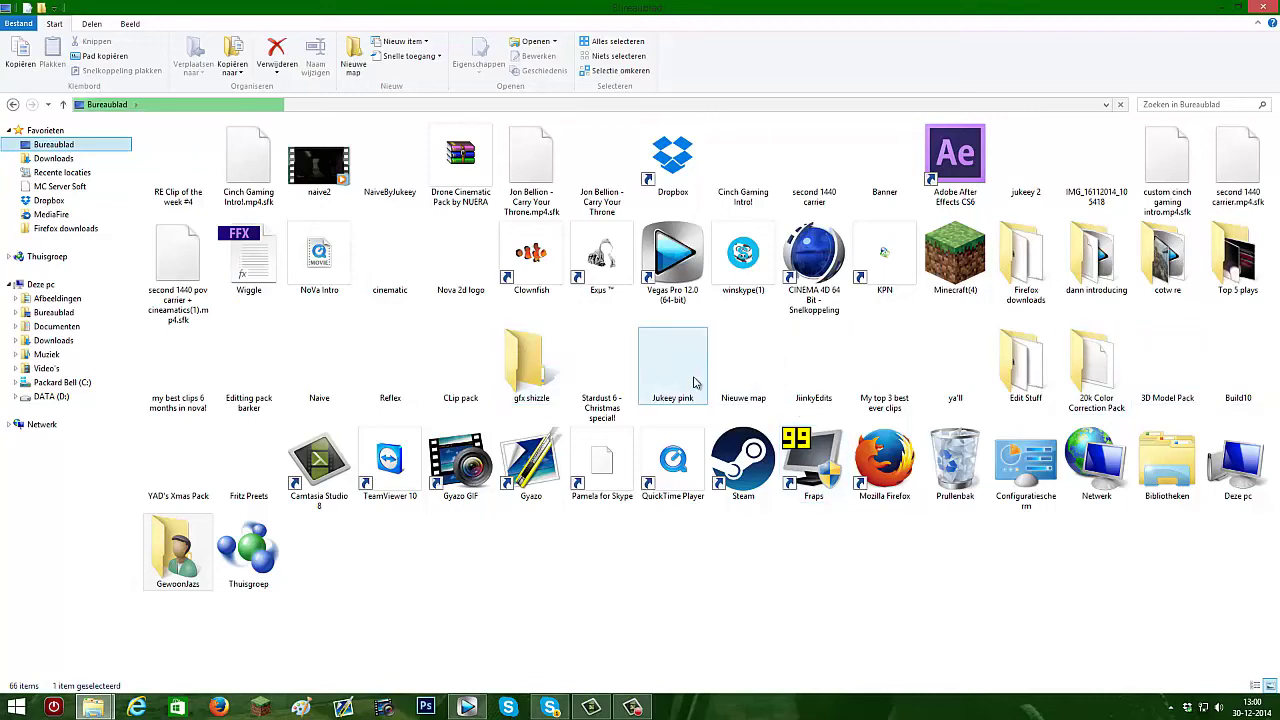
left_click(340, 373)
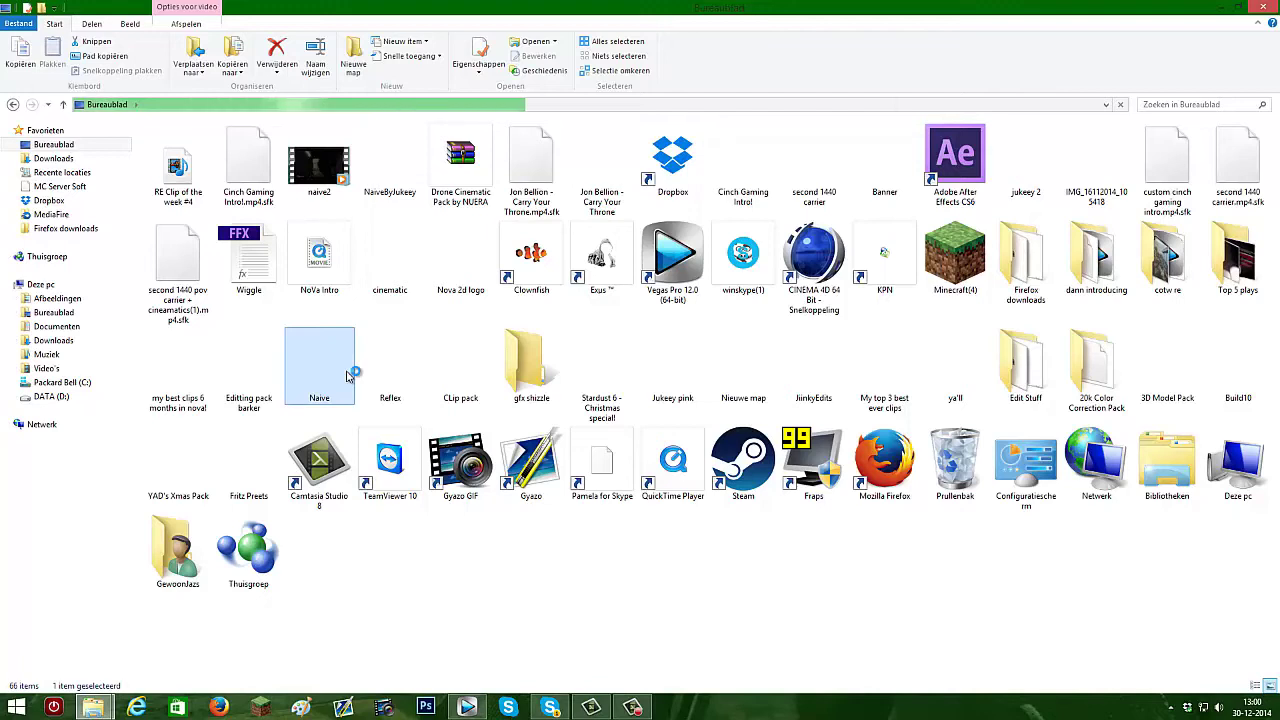
double_click(350, 375)
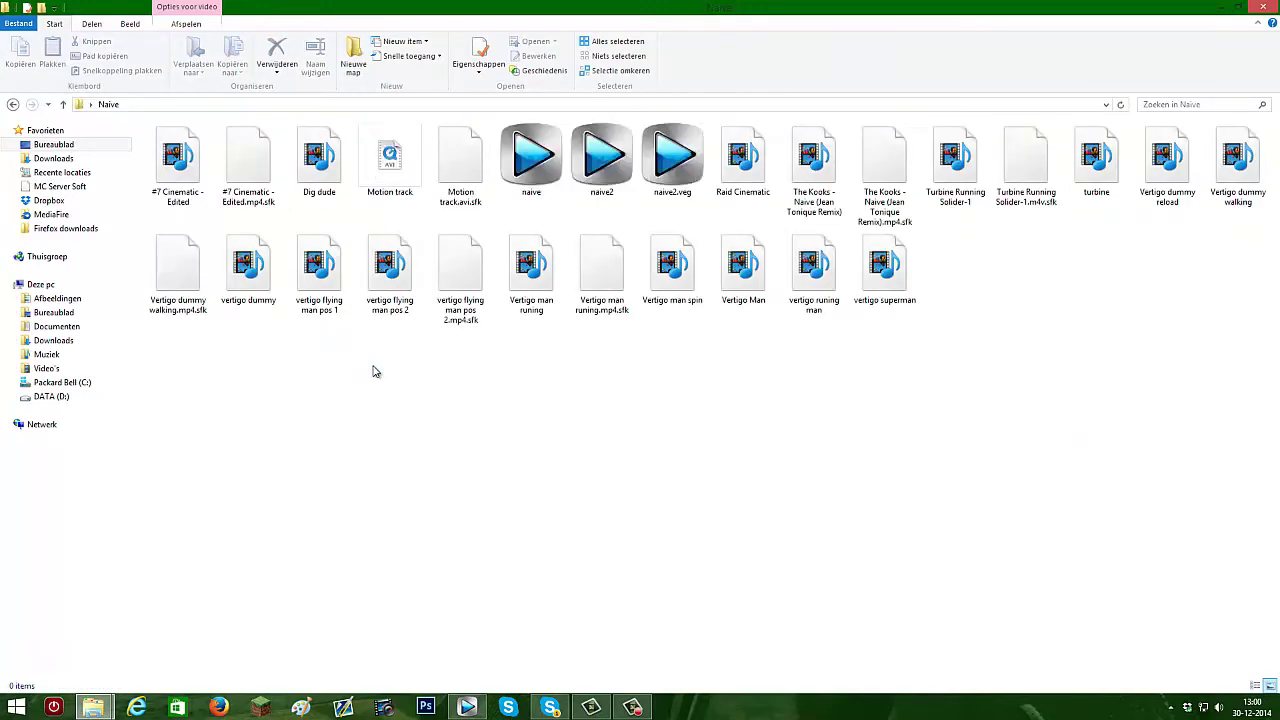
Add the Dig dude clip from the Naive folder to track 2, directly after the last clip.
left_click(325, 175)
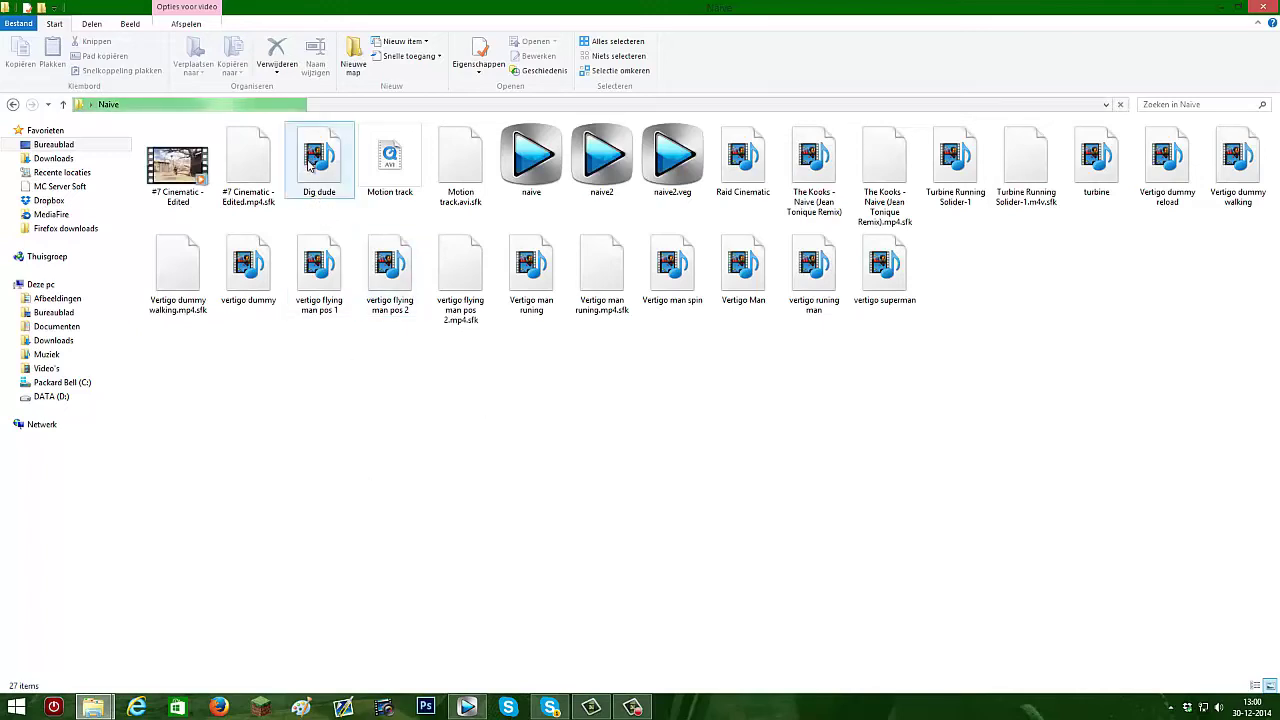
mouse_move(568, 710)
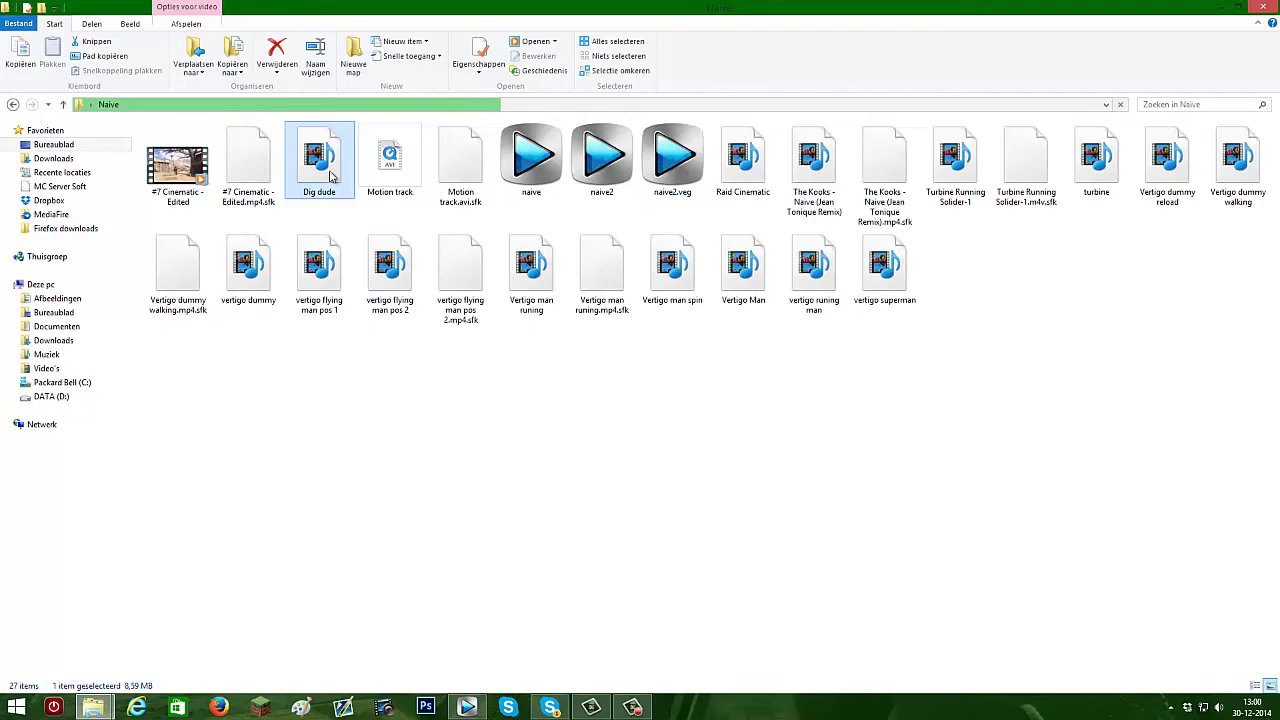
left_click_drag(332, 176, 868, 443)
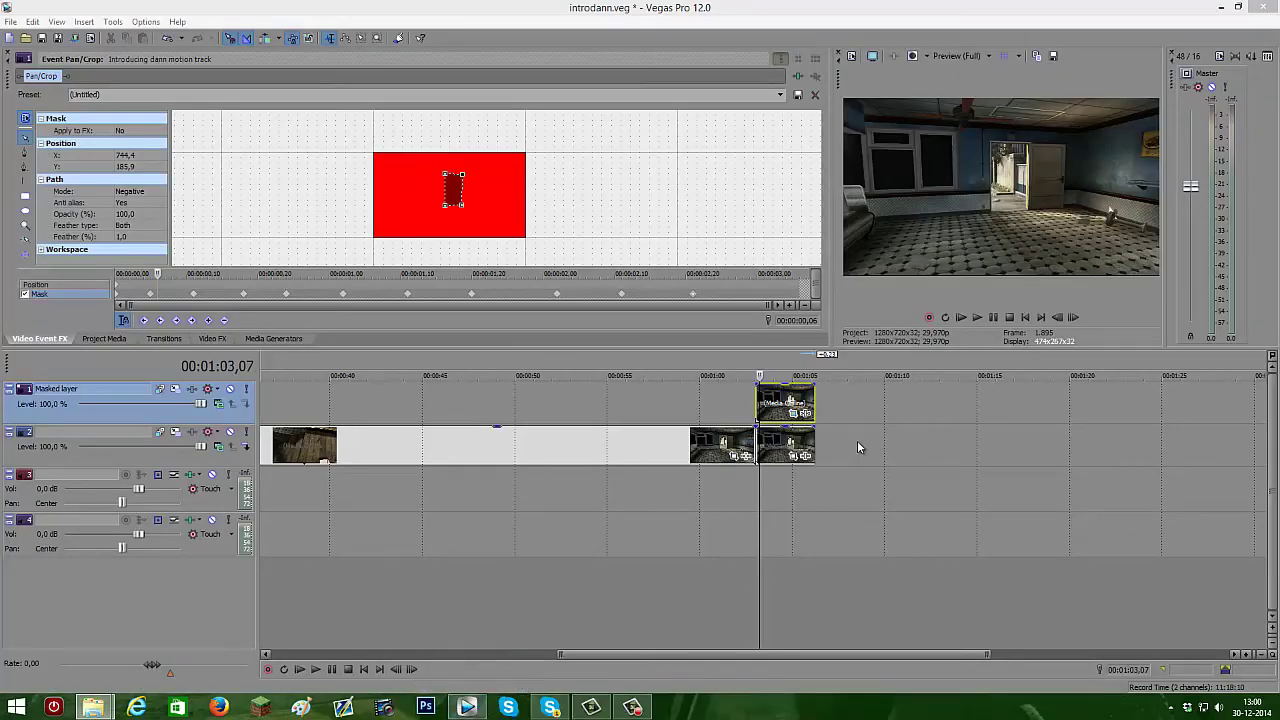
left_click_drag(830, 390, 808, 437)
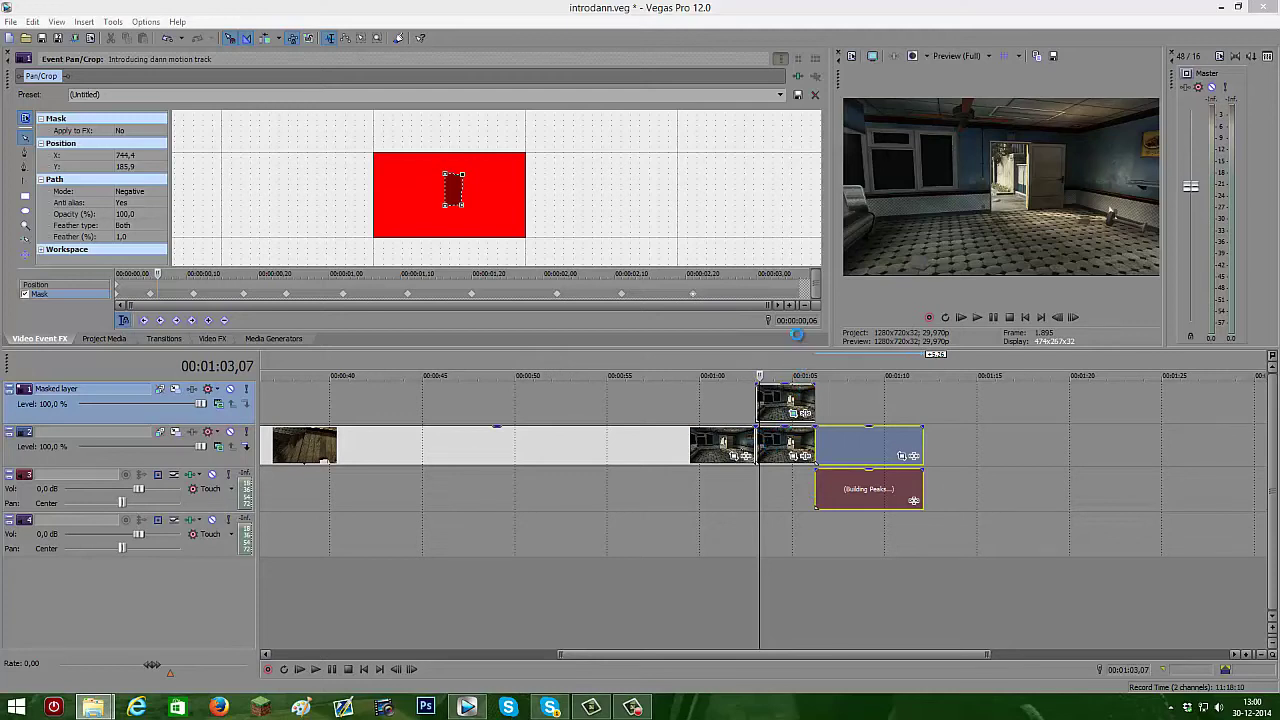
Delete the original clip beneath the masked layer and move the Dig dude clip into its place at 00:01:03,01.
left_click(770, 442)
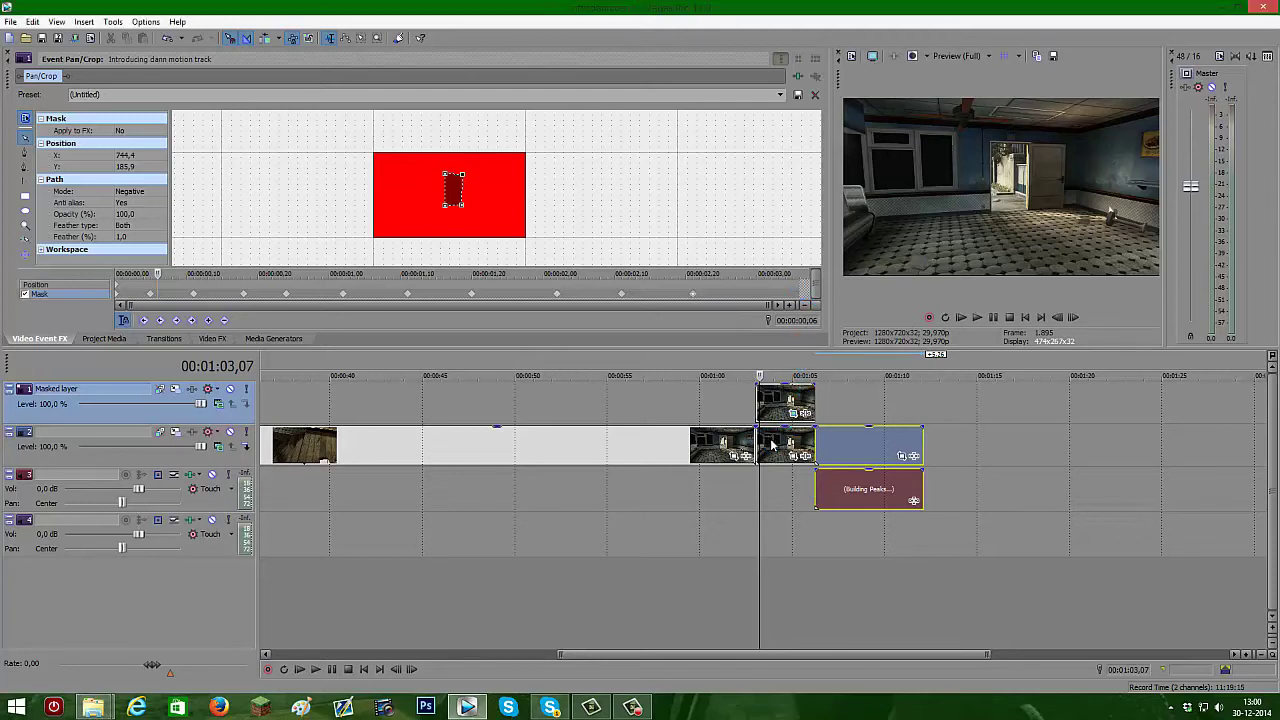
left_click(770, 441)
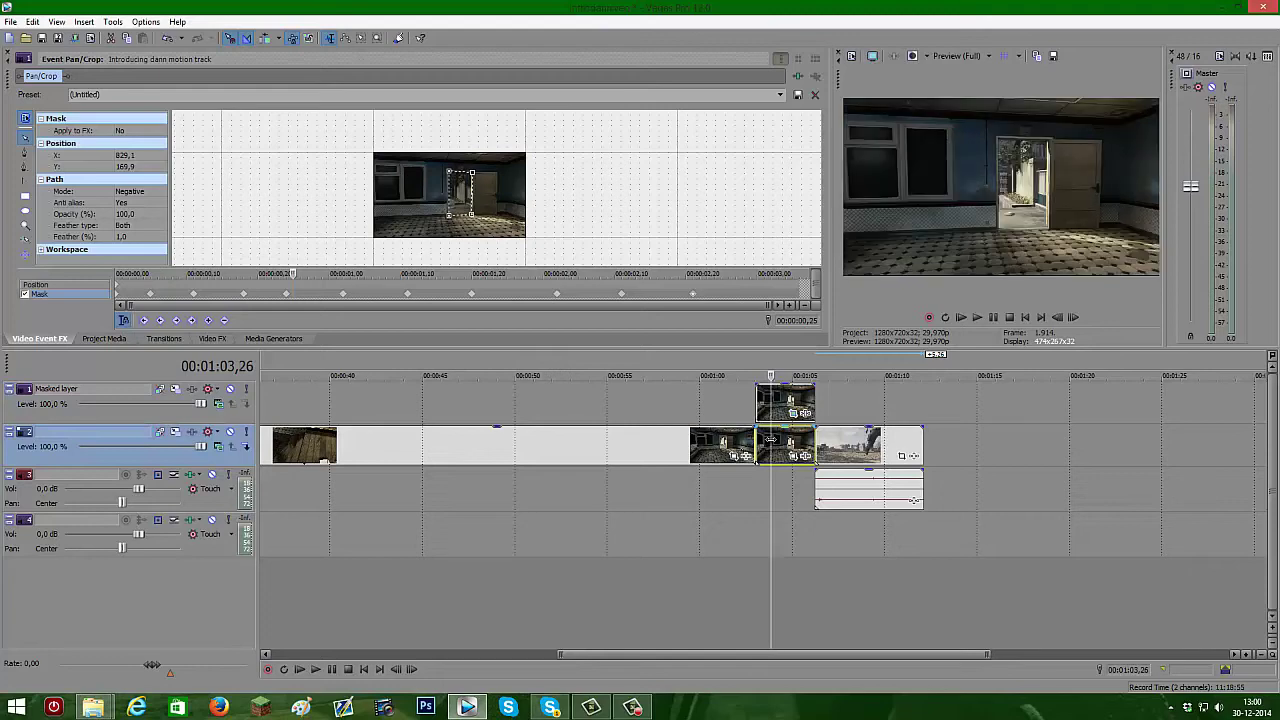
key("Delete")
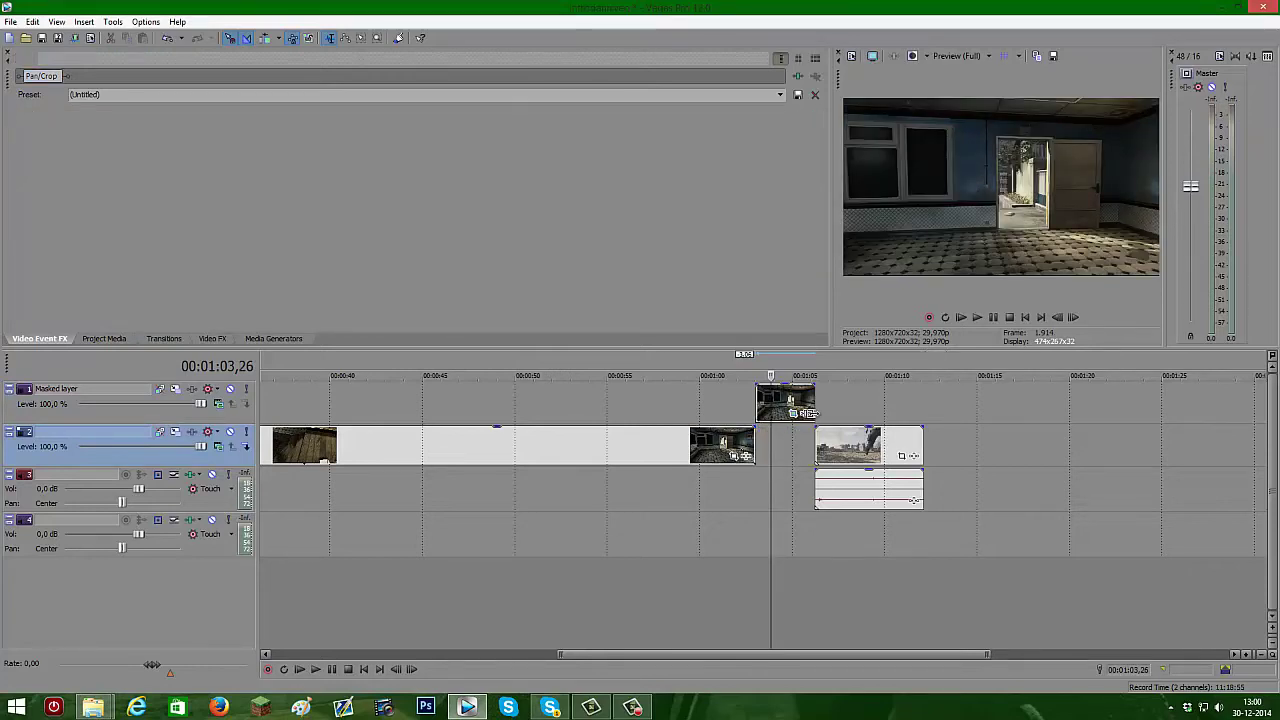
left_click(805, 413)
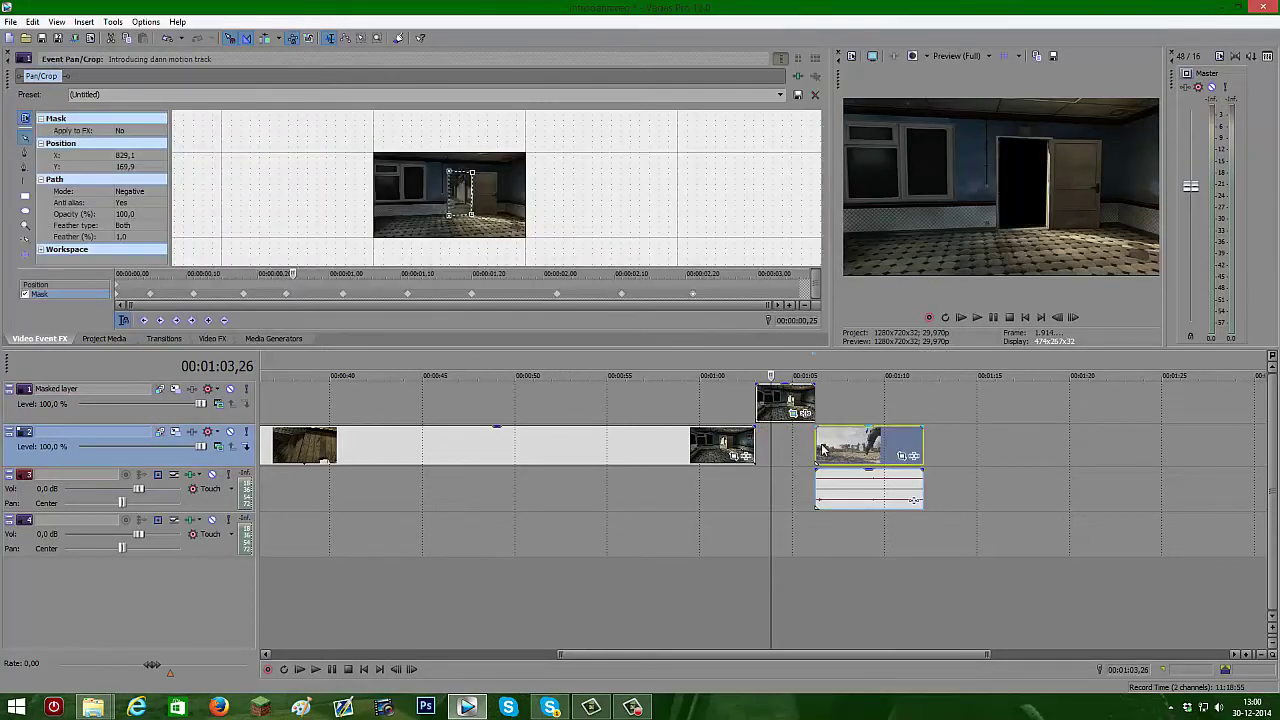
left_click_drag(830, 450, 788, 450)
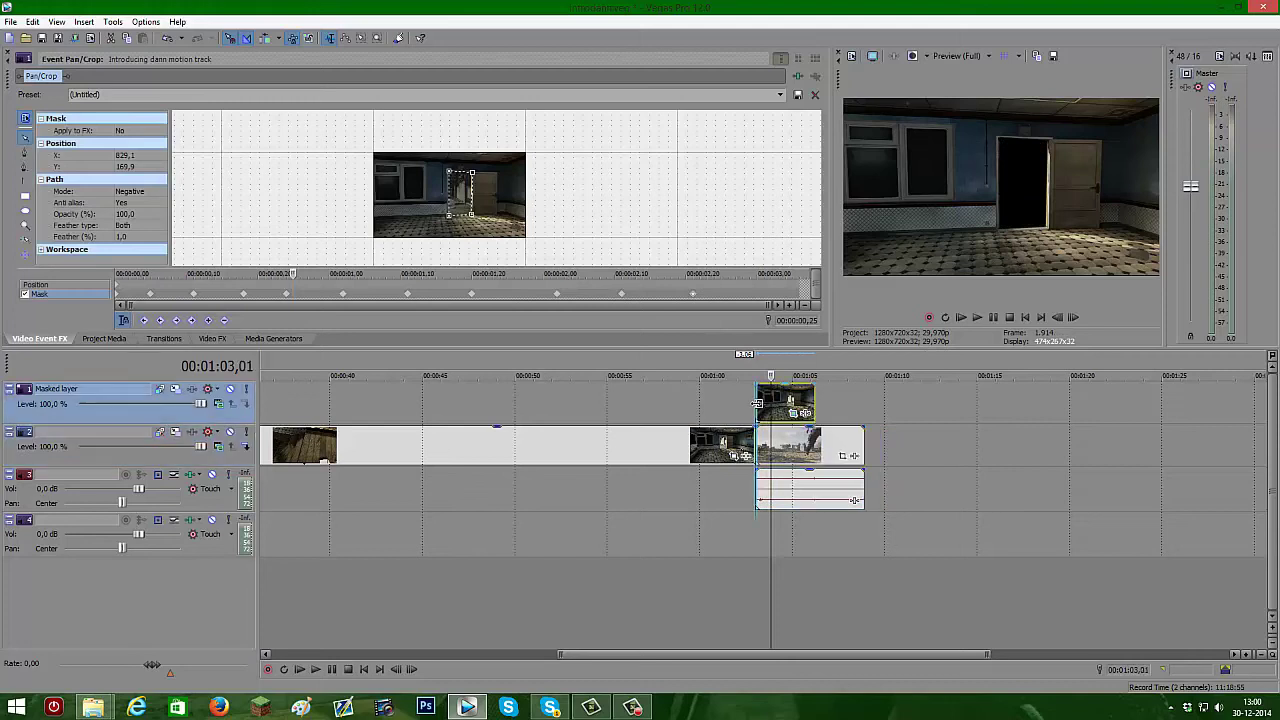
Step through the masked clip from its start, and inspect 00:01:05,07, to check how the new clip shows through the doorway.
left_click(757, 407)
left_click(759, 405)
key("alt+Right")
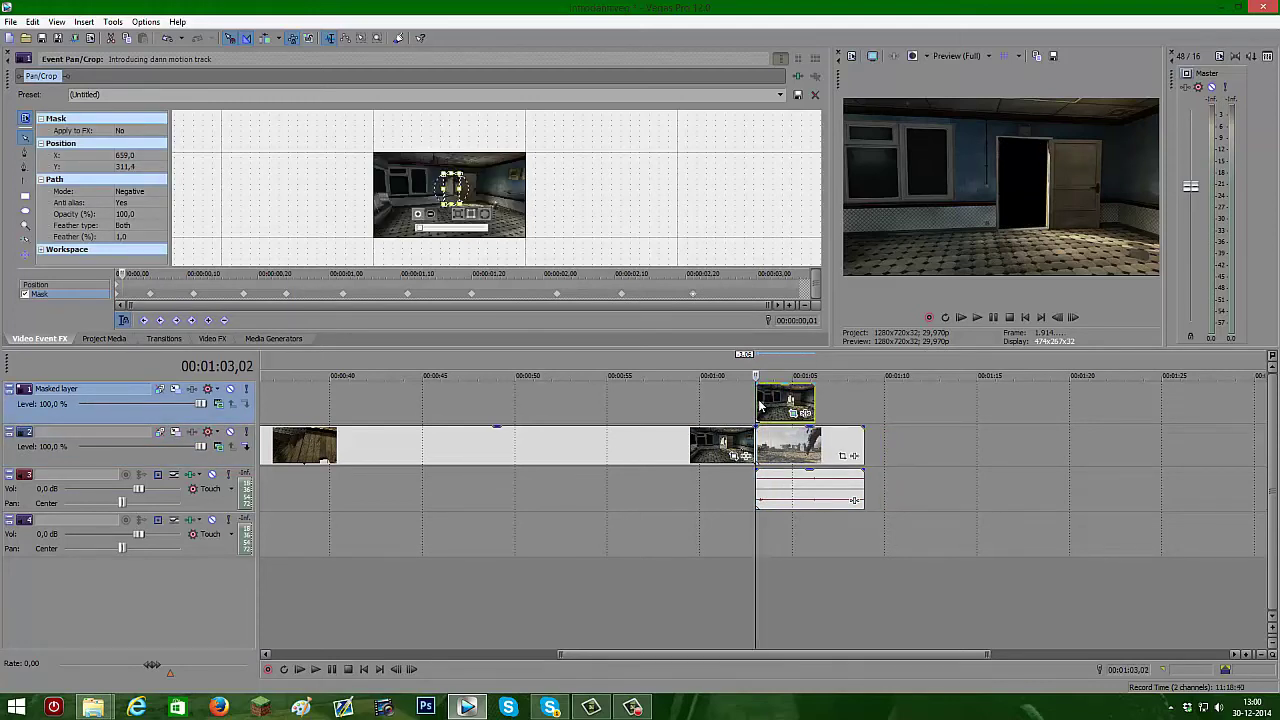
key("alt+Right")
key("Right")
key("Right")
key("Right")
key("Right")
key("Right")
key("Right")
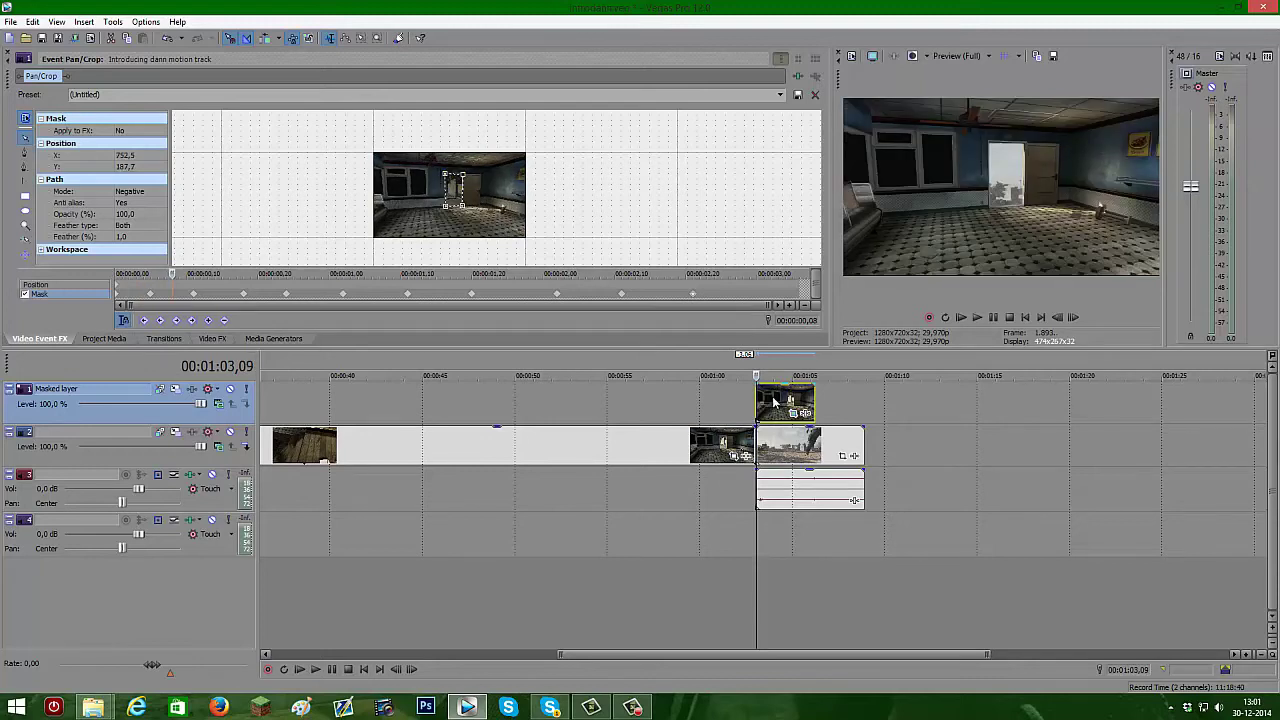
key("Right")
key("Right")
key("Right")
key("Right")
key("Right")
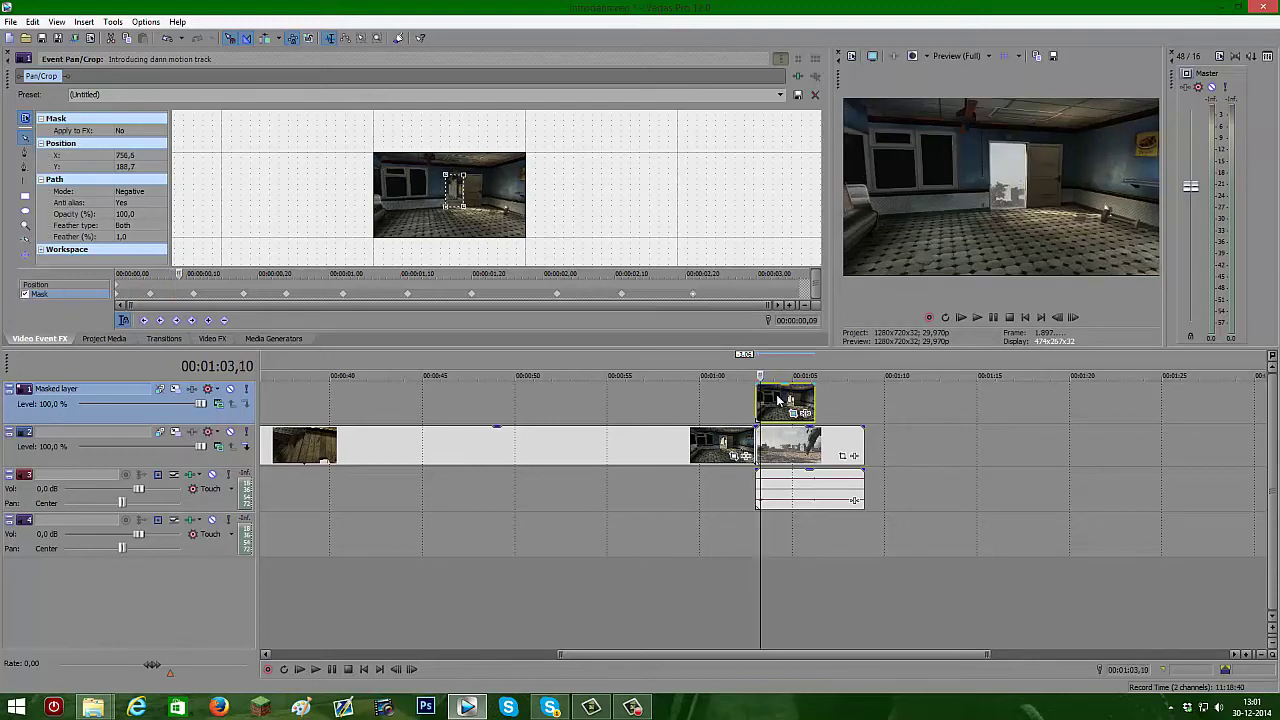
key("Right")
key("Right")
key("Right")
key("Right")
key("Right")
key("Right")
key("Right")
key("Right")
key("Right")
key("Right")
key("Right")
key("Right")
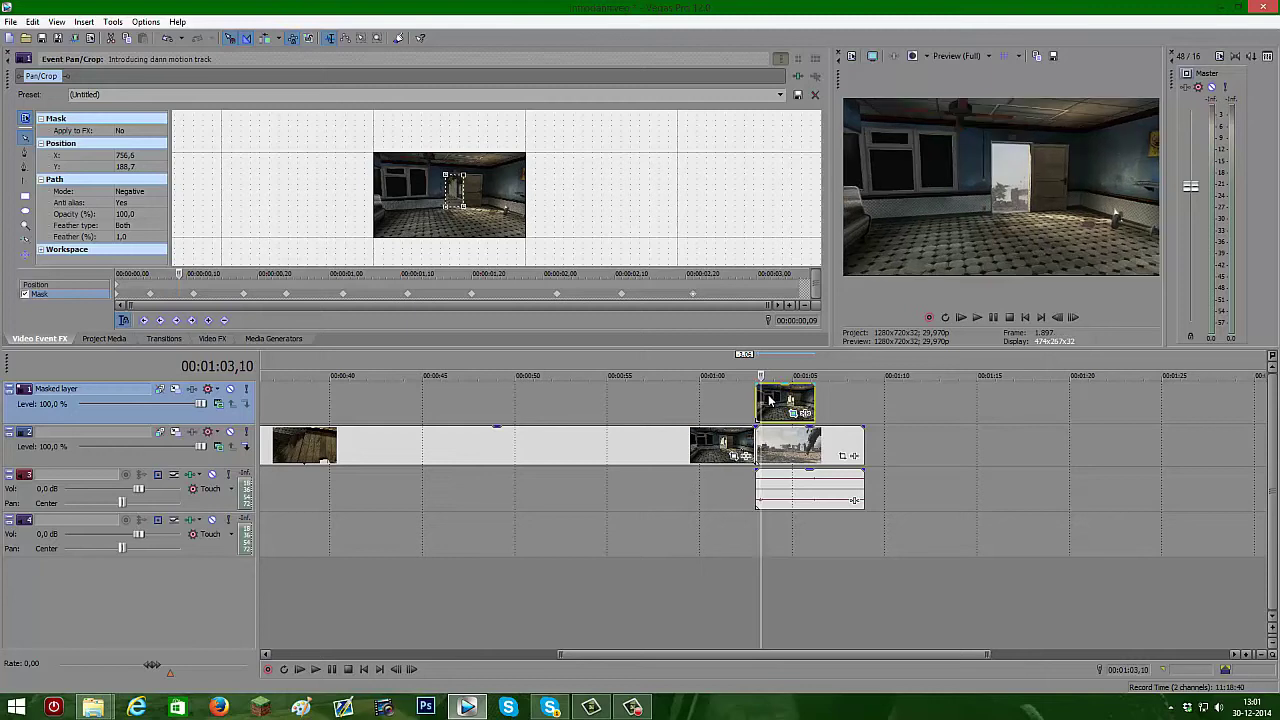
key("Right")
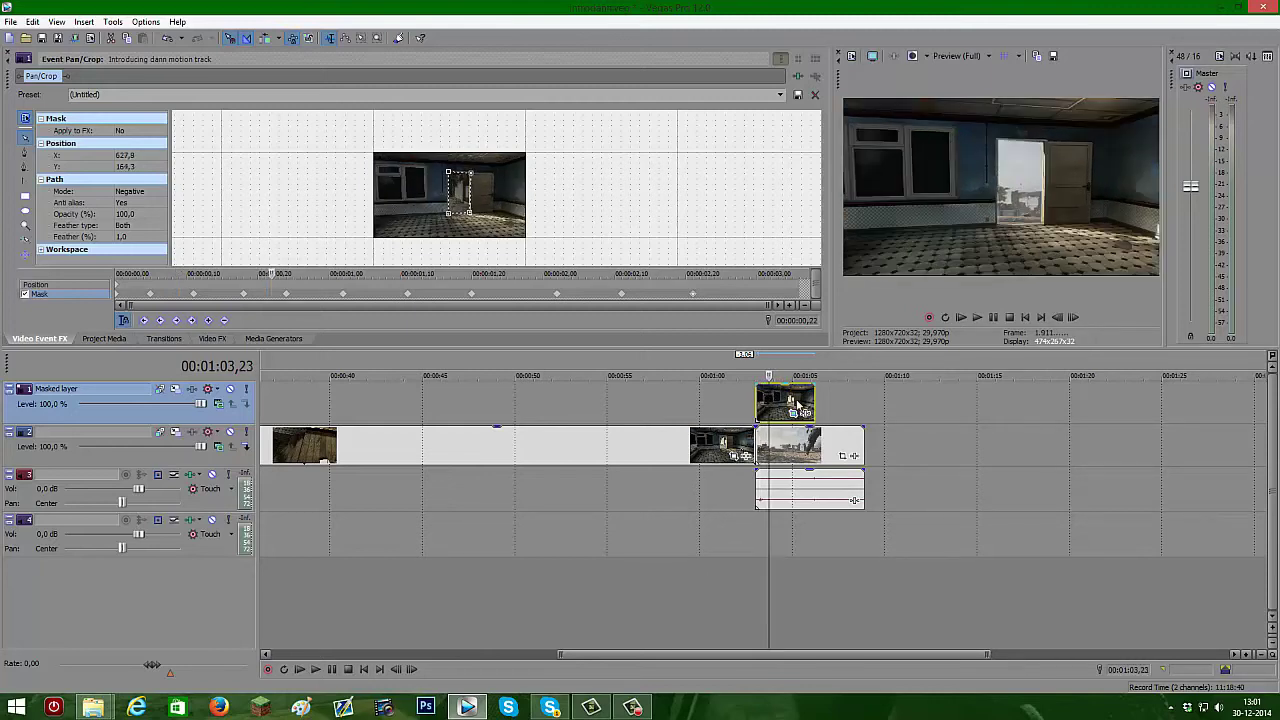
key("Right")
left_click(796, 404)
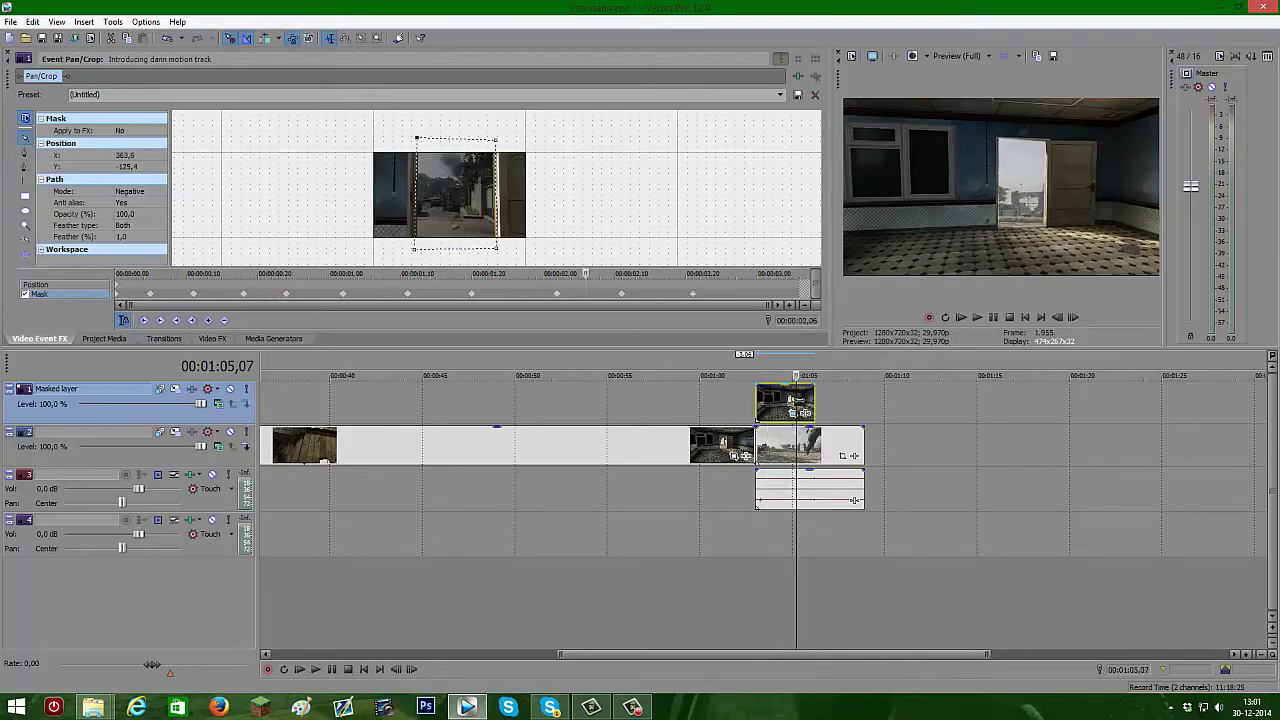
left_click(793, 412)
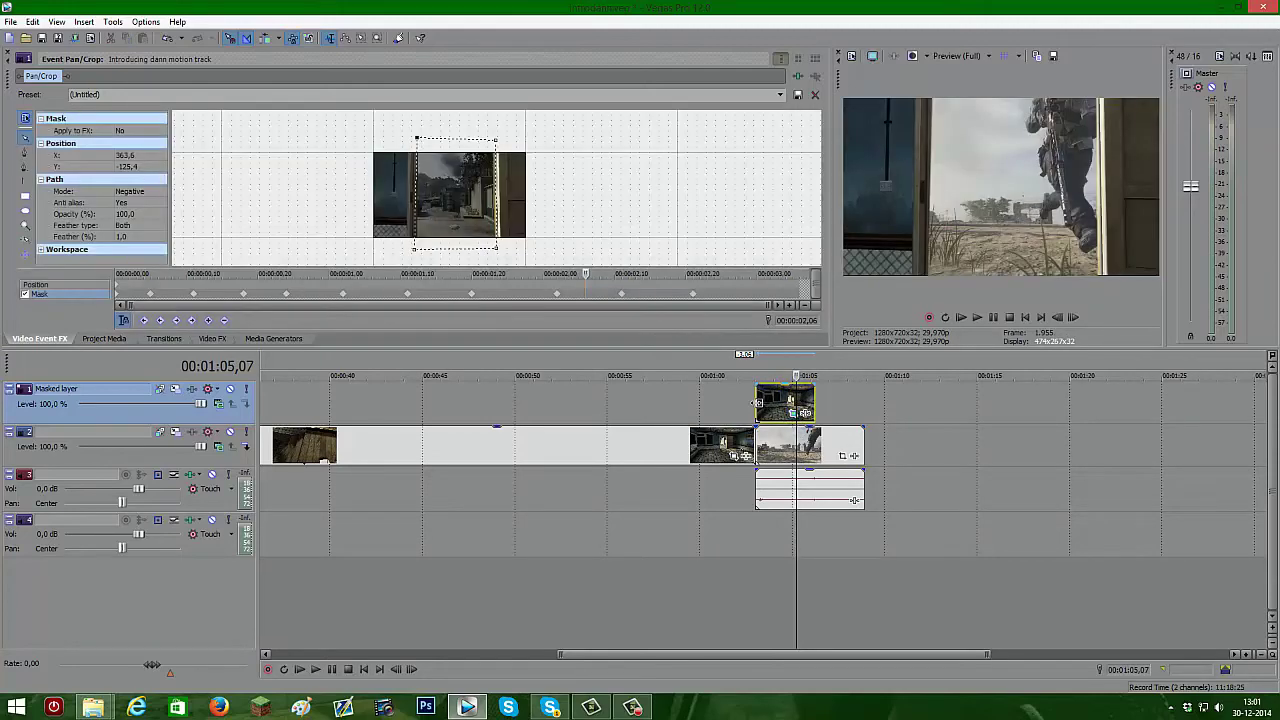
Set the mask's opacity to 0% at the first mask keyframe, 00:00:00,00.
left_click(757, 403)
left_click(65, 292)
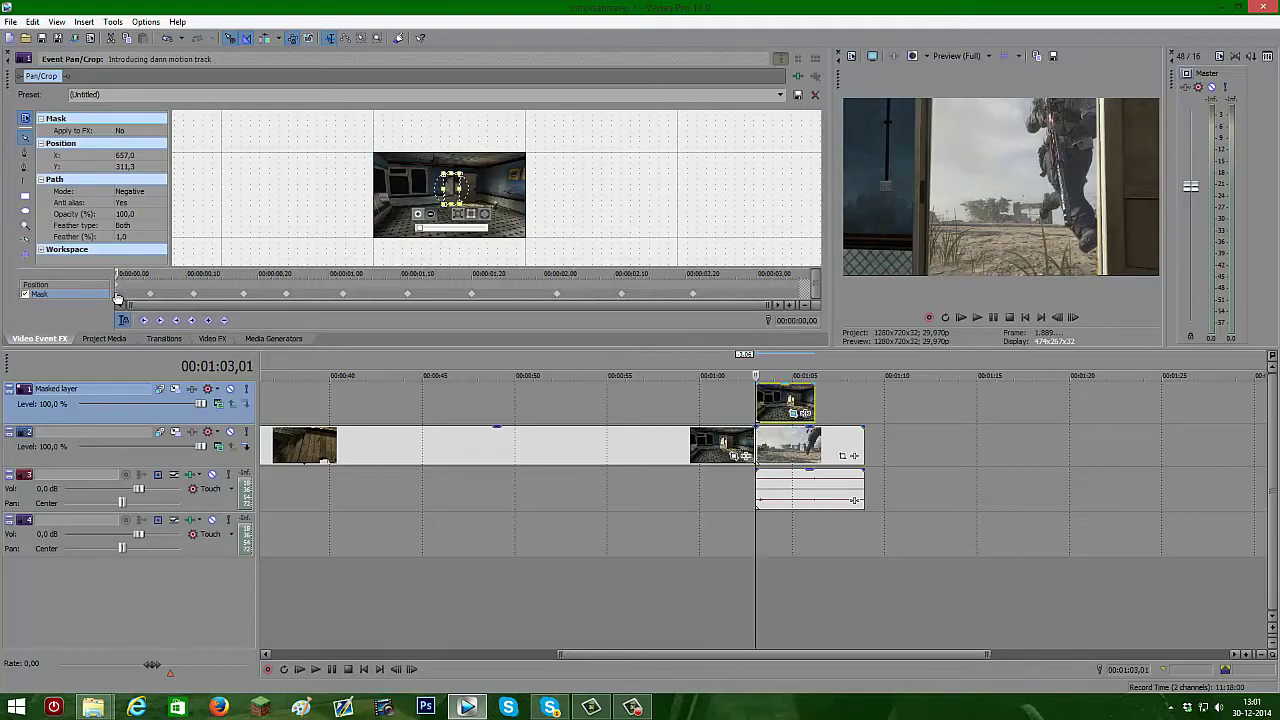
left_click(126, 214)
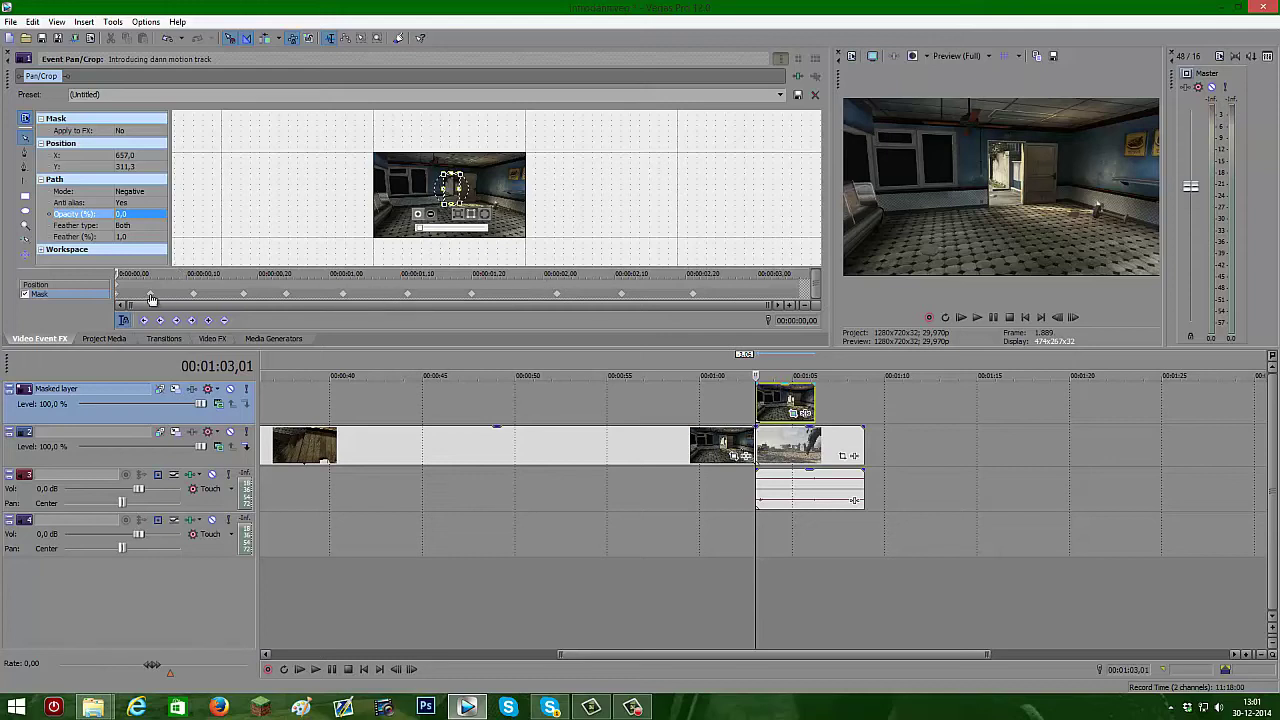
left_click(150, 294)
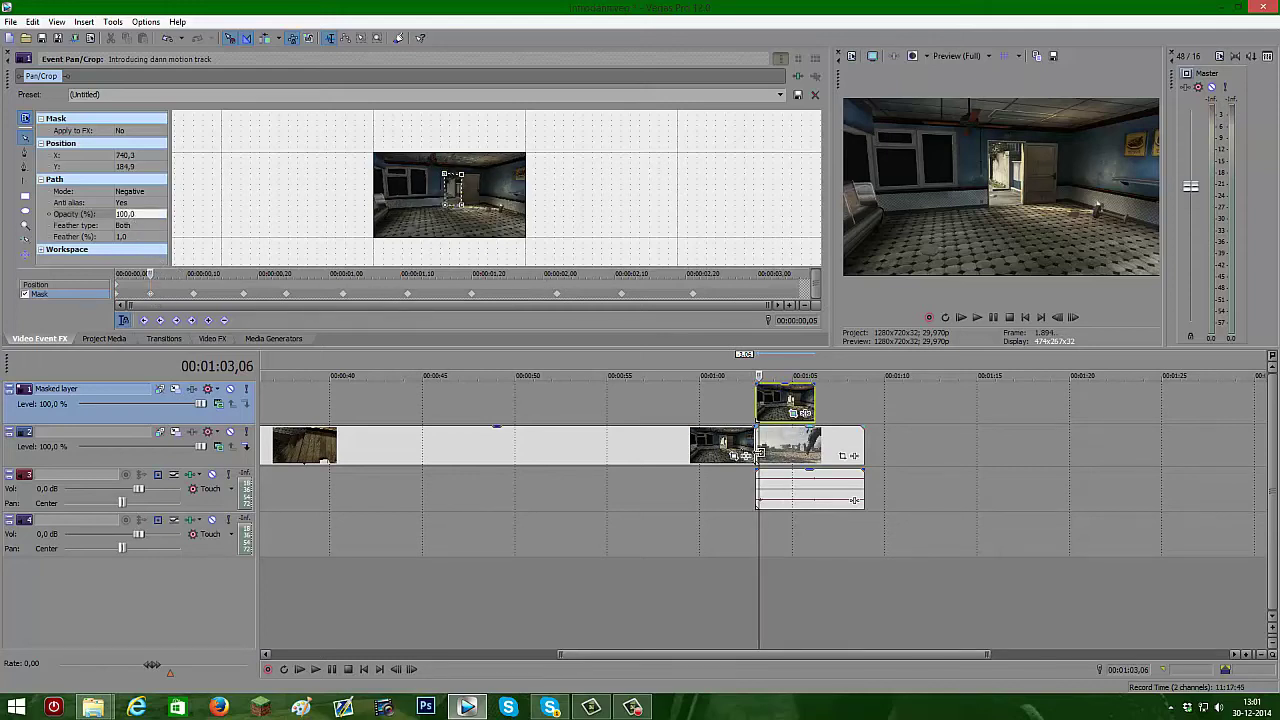
Step through the frames between the first two mask keyframes to check the opacity fade in the doorway.
key("Left")
key("Left")
key("Left")
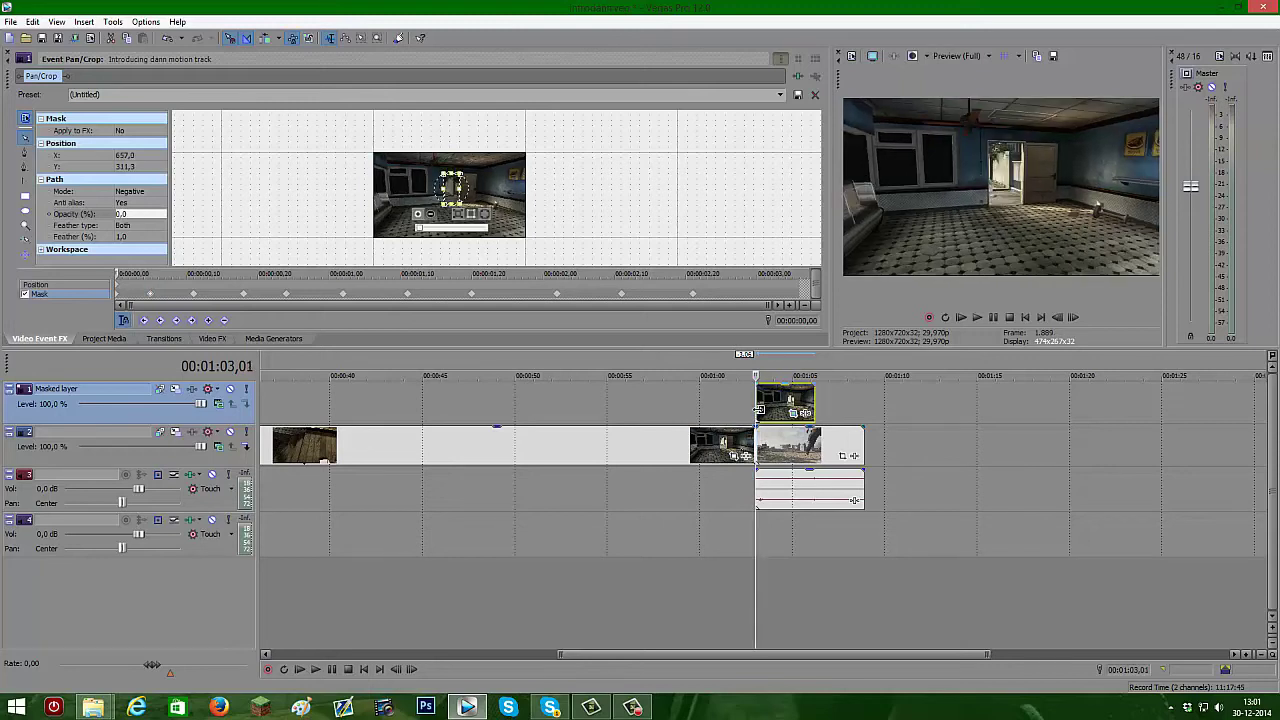
key("Right")
key("Right")
key("Right")
key("Right")
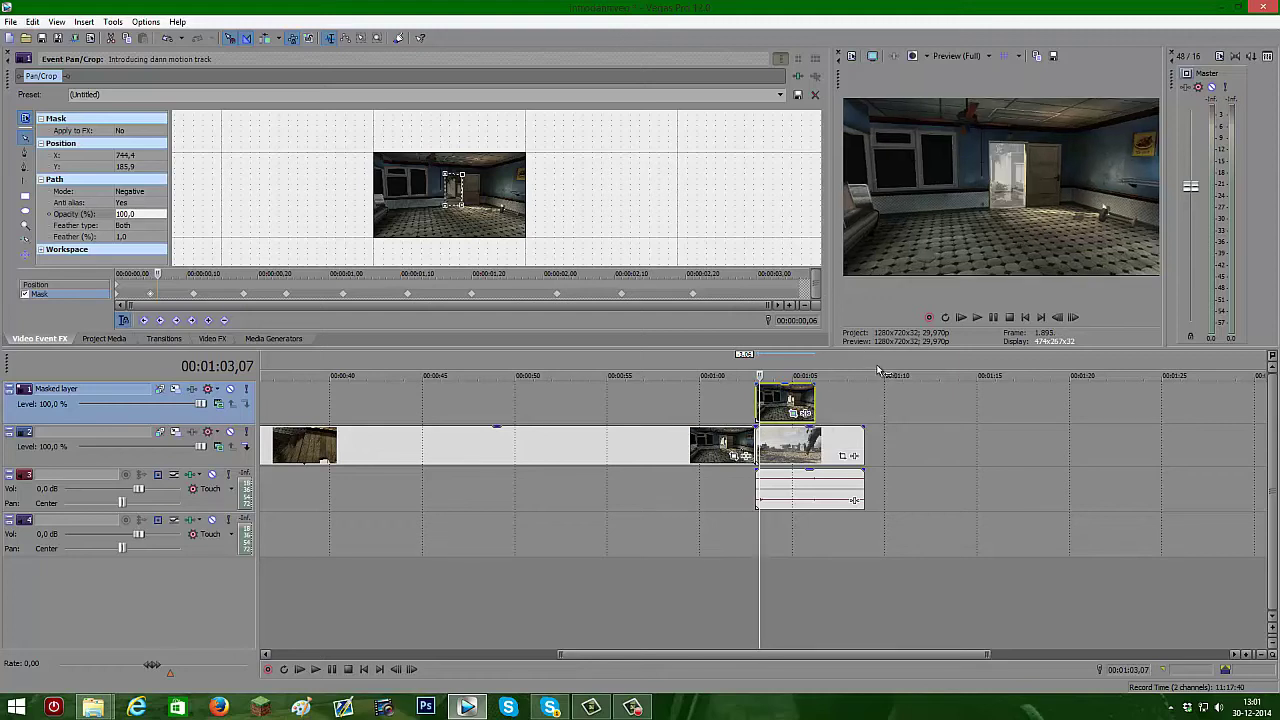
Select the time range from 00:00:58,15 to 00:01:09,06 and play it to preview the doorway transition.
left_click_drag(869, 372, 672, 372)
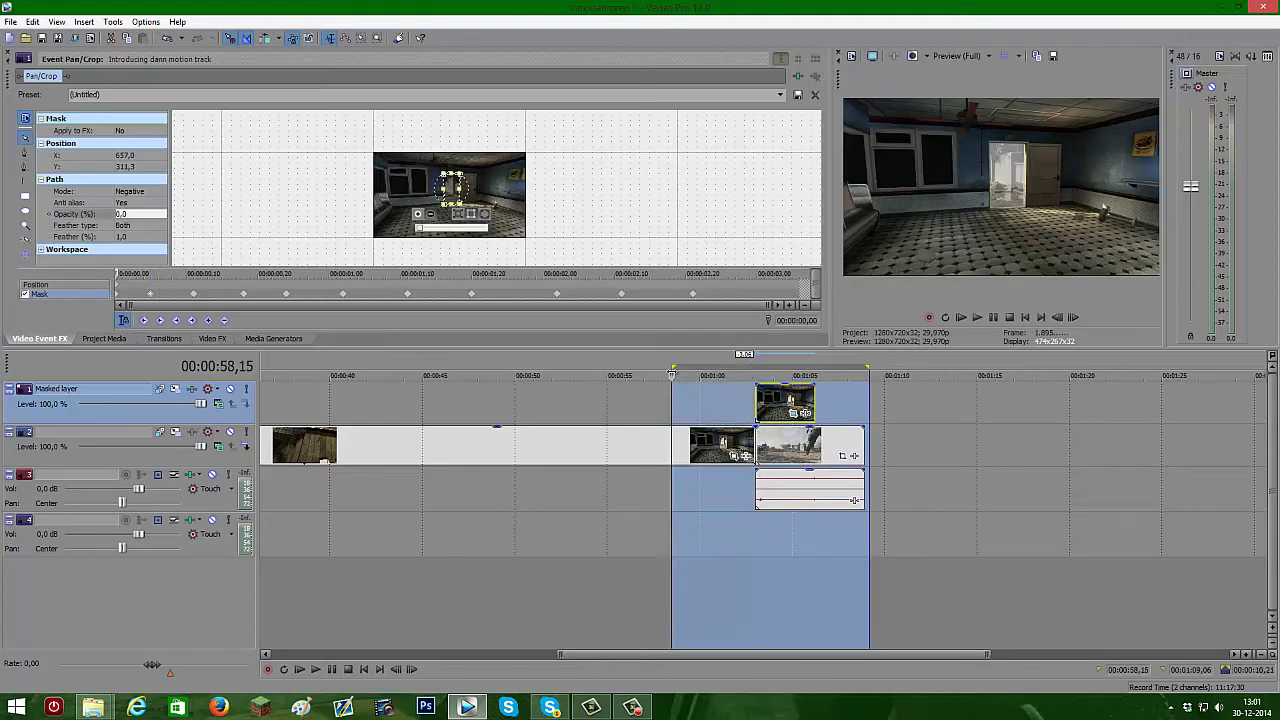
key("space")
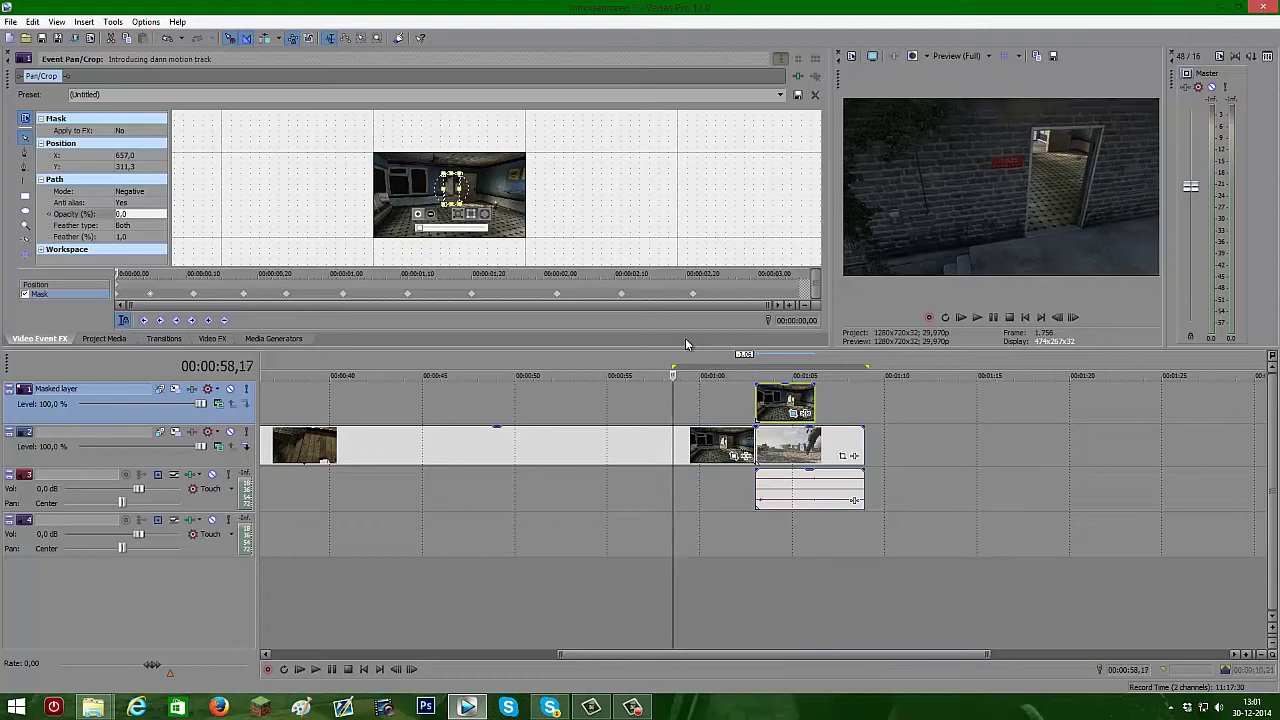
key("space")
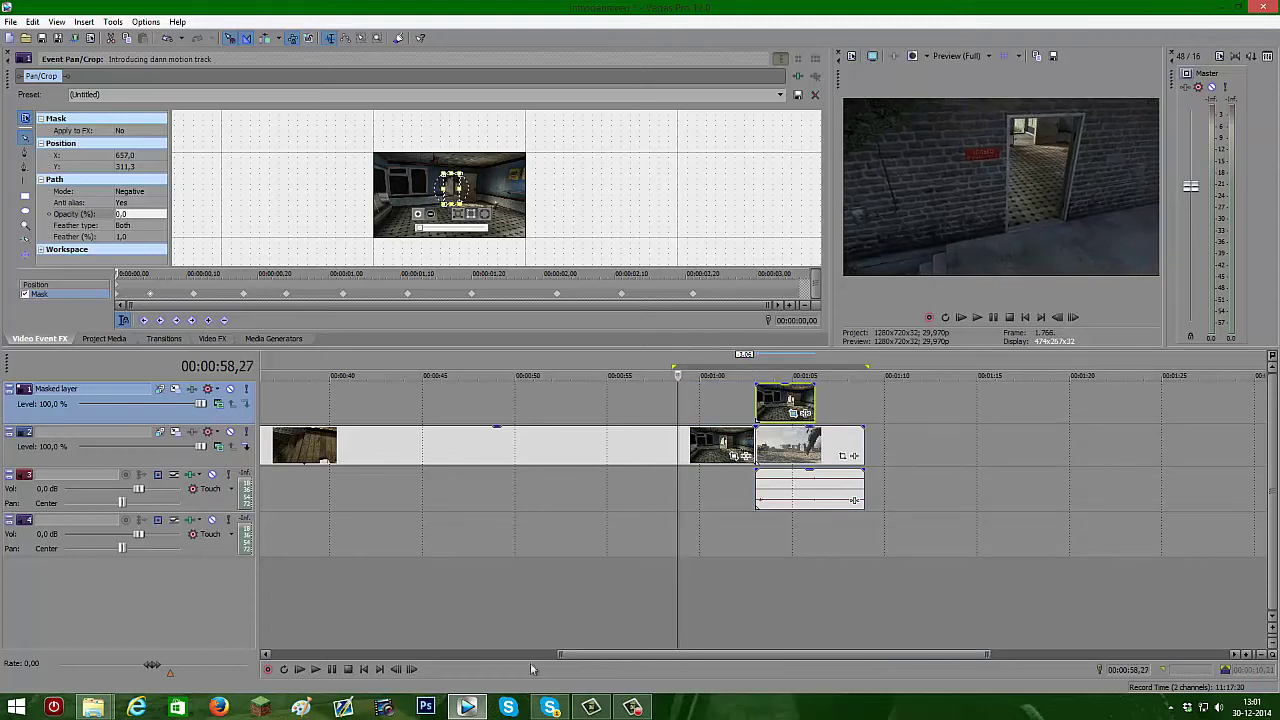
Switch to Skype and send the messages "kan" and "maar ik ben nu aan t openmen" in the open chat.
left_click(550, 707)
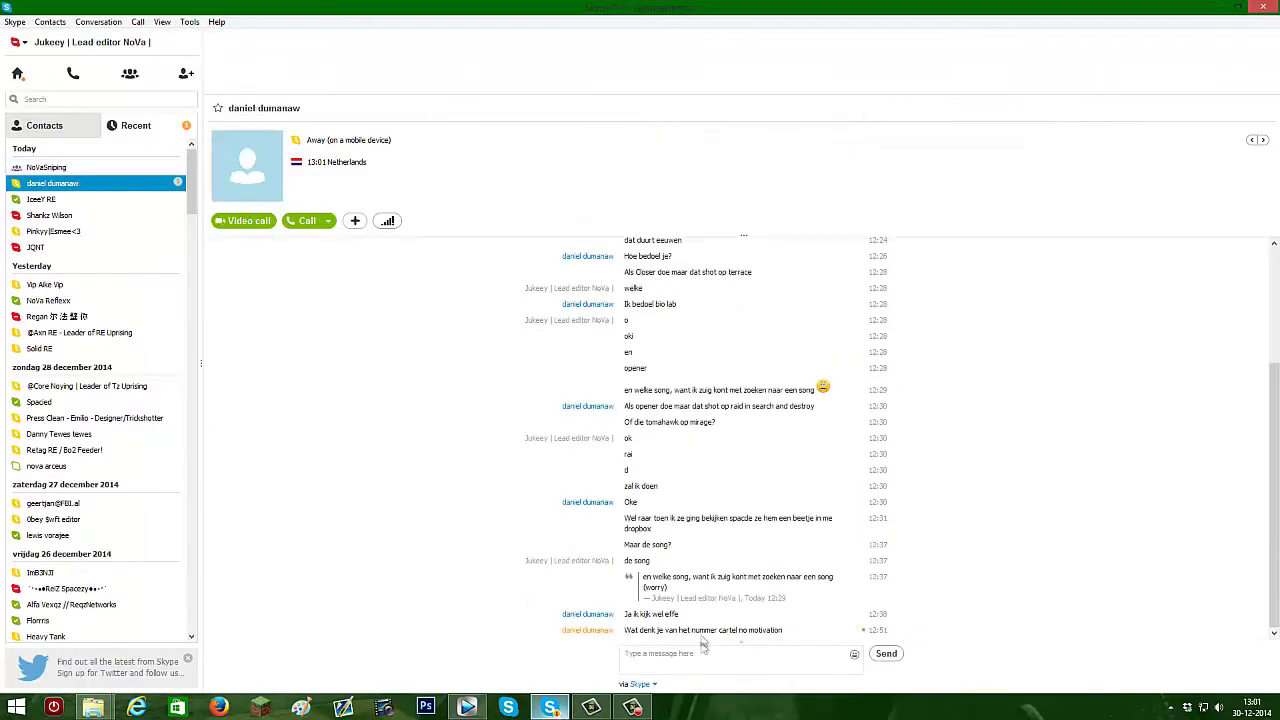
type("kan")
key("Return")
type("maar")
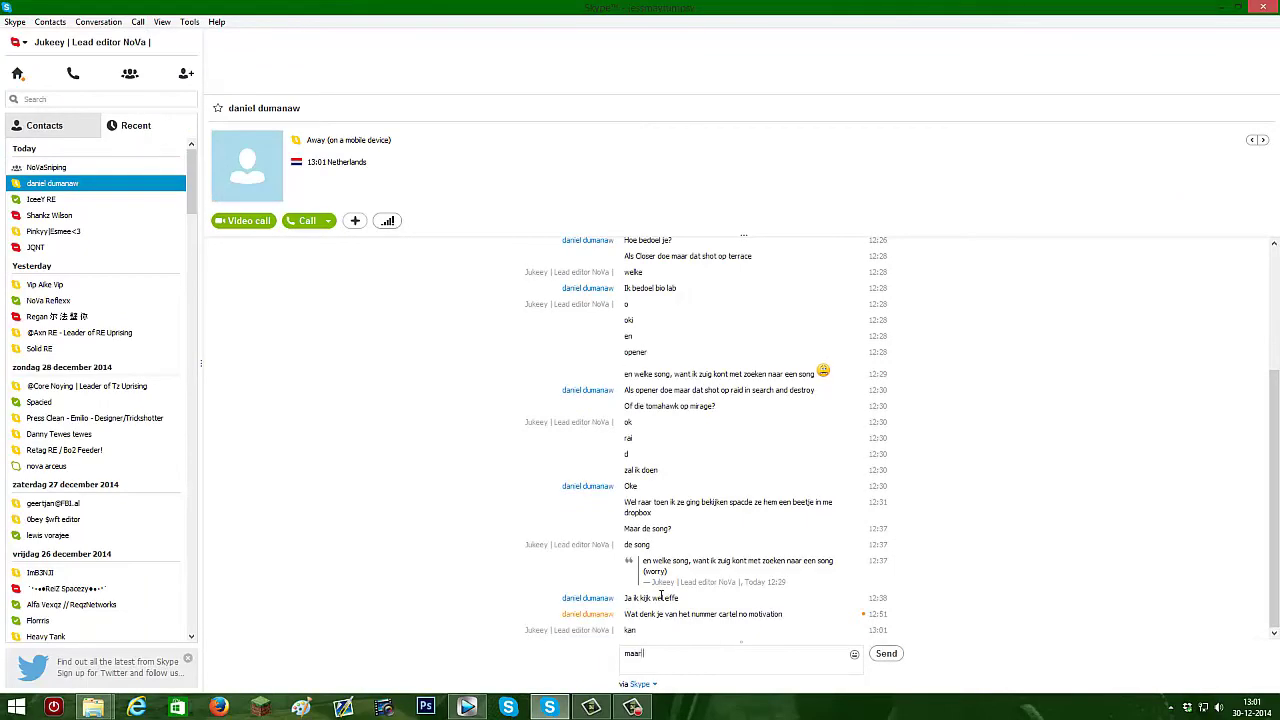
type(" ik ben nu aan t openmen")
key("Return")
Send the messages "tuturoail", "gvd", "xD" and "tutorial" in the same Skype chat.
type("tuturoail")
key("Return")
type("gvd")
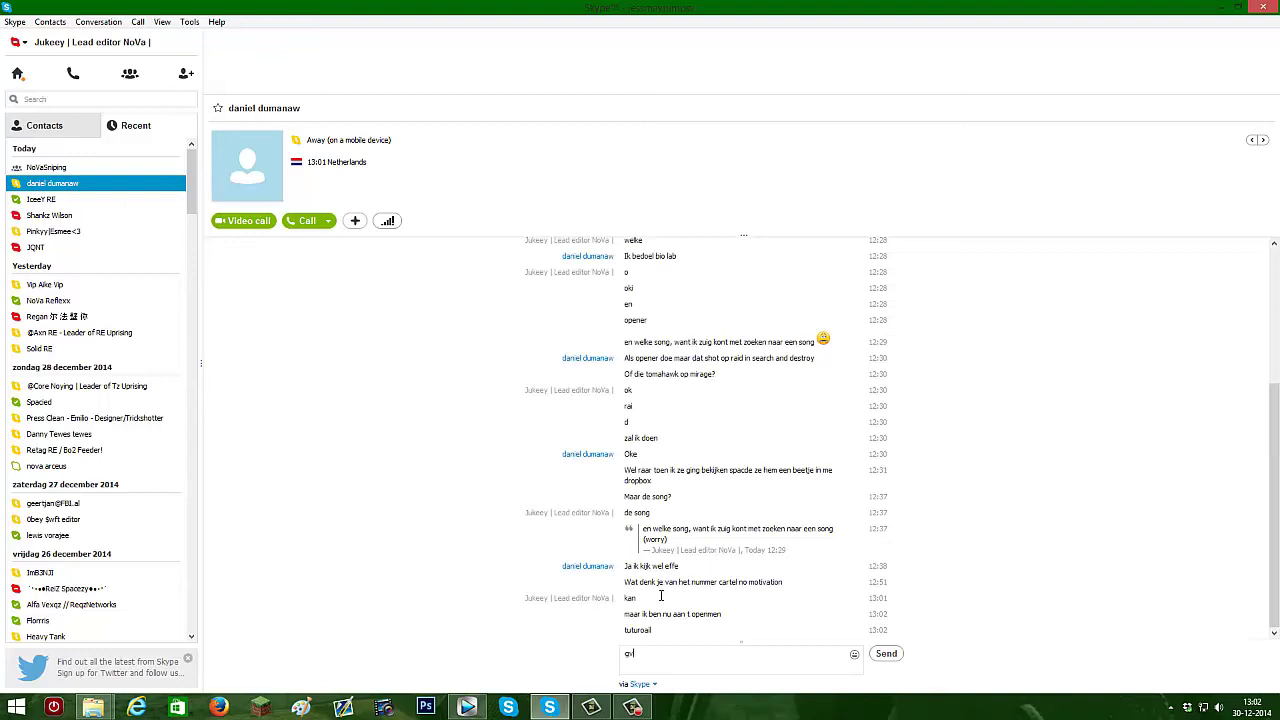
key("Return")
type("xD")
key("Return")
type("tutorial")
key("Return")
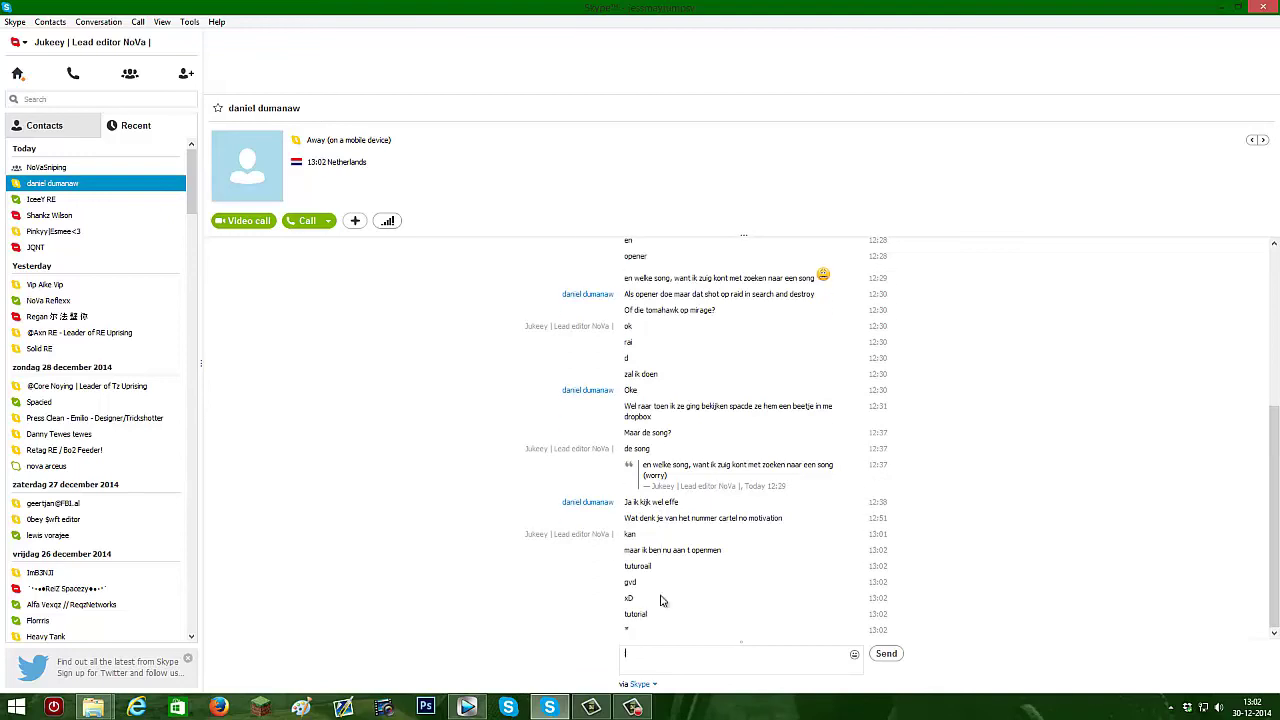
Switch back to Vegas Pro, preview the footage from 00:00:58,15, and place the playhead at the masked clip's start, 00:01:03,01.
key("alt+Tab")
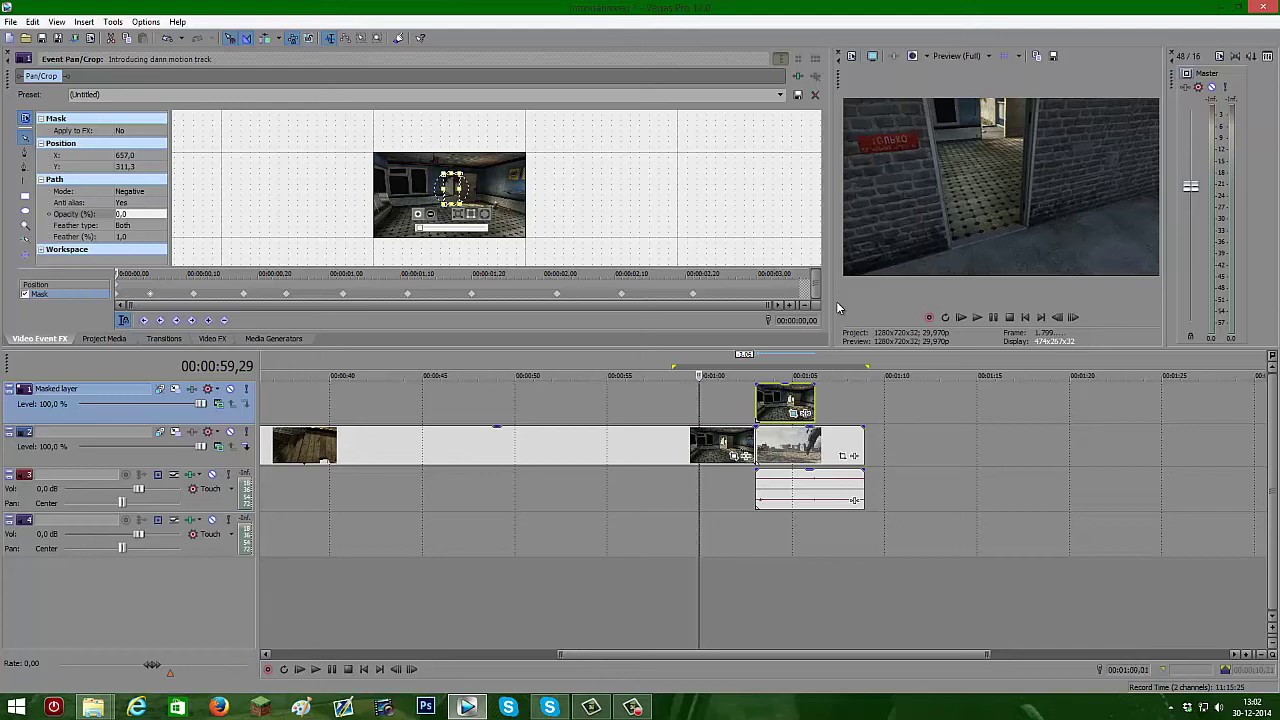
key("space")
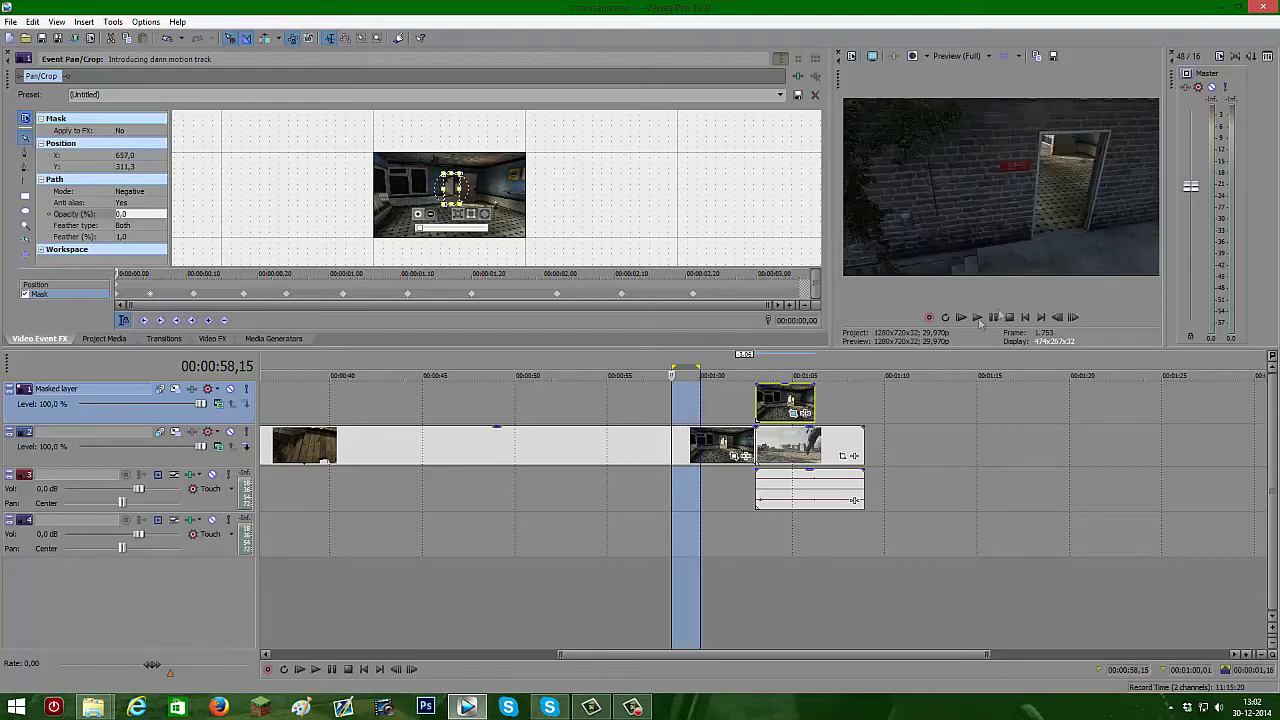
key("space")
key("space")
left_click(757, 398)
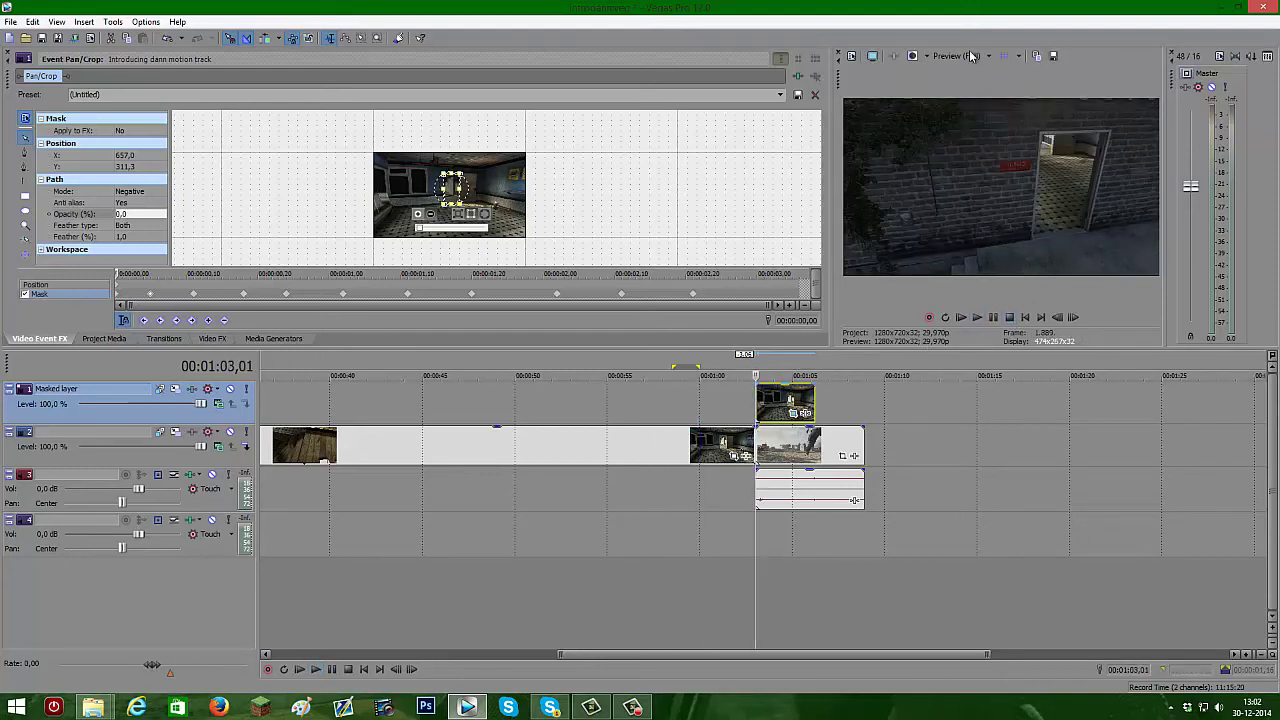
Set the preview quality to Draft (Half) and select the time range from 00:01:03,01 to 00:01:08,27.
left_click(962, 56)
mouse_move(985, 74)
left_click(1024, 98)
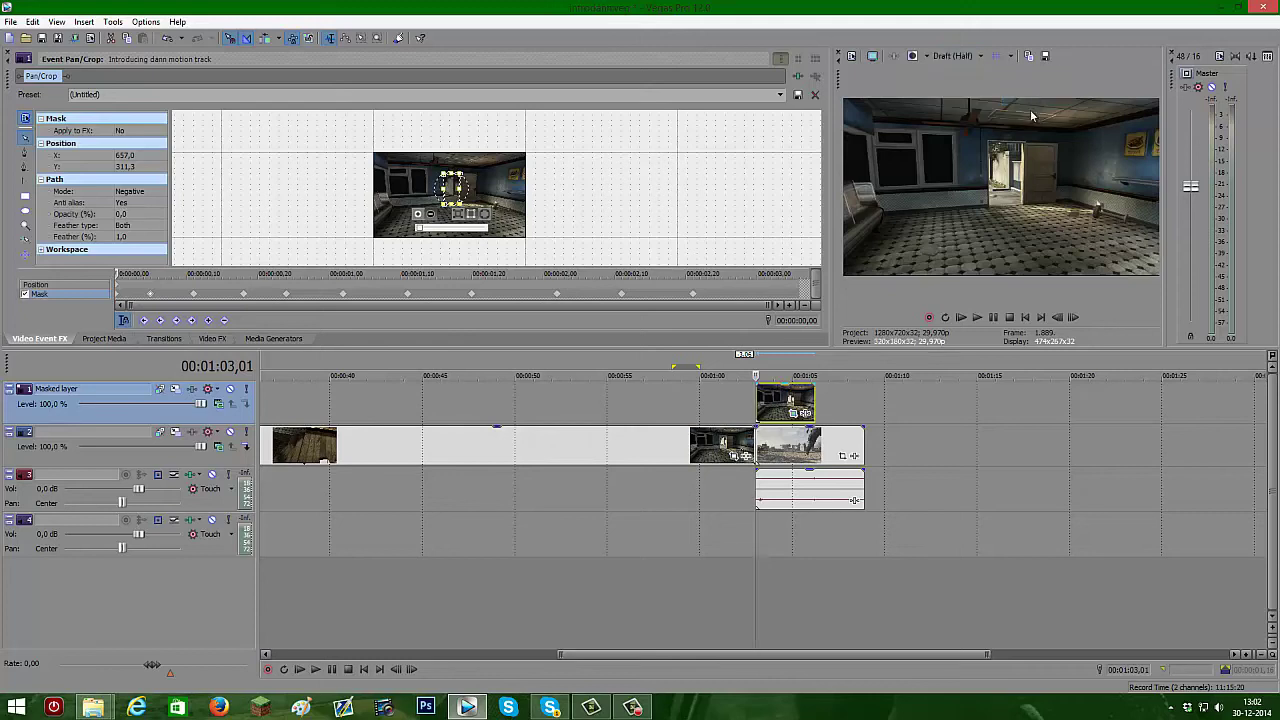
left_click_drag(863, 376, 757, 364)
left_click(550, 708)
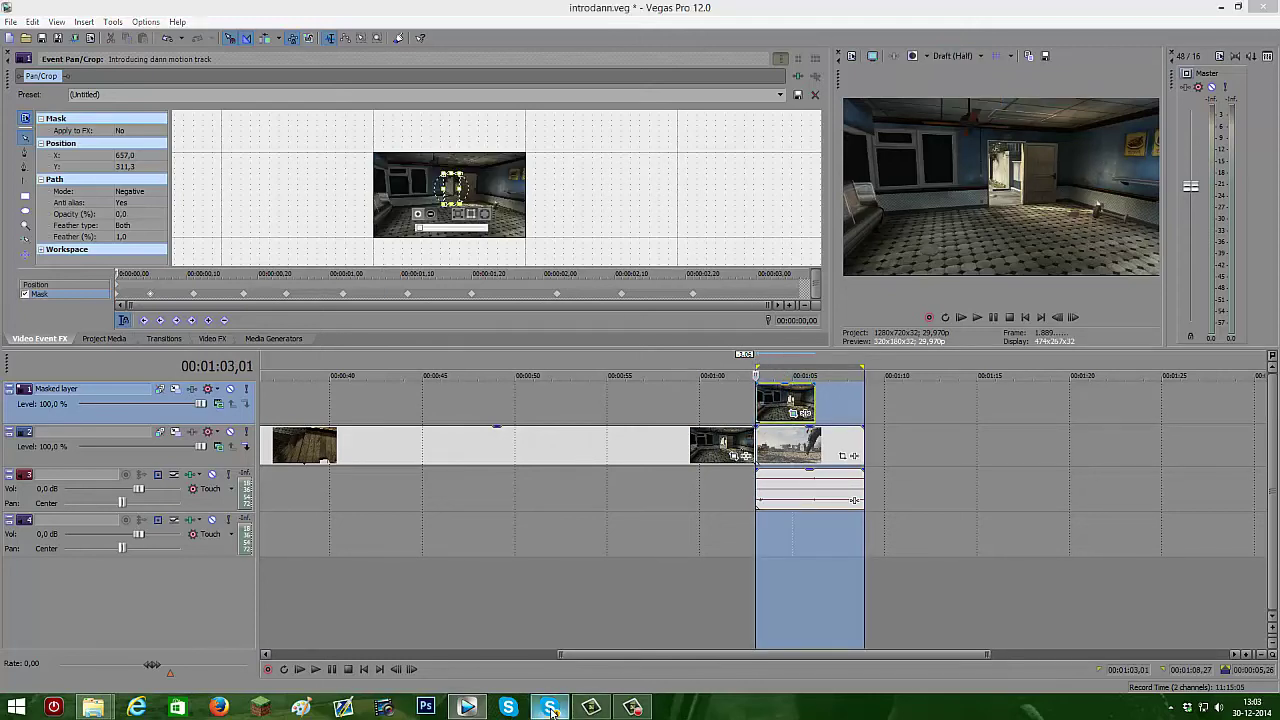
left_click(550, 708)
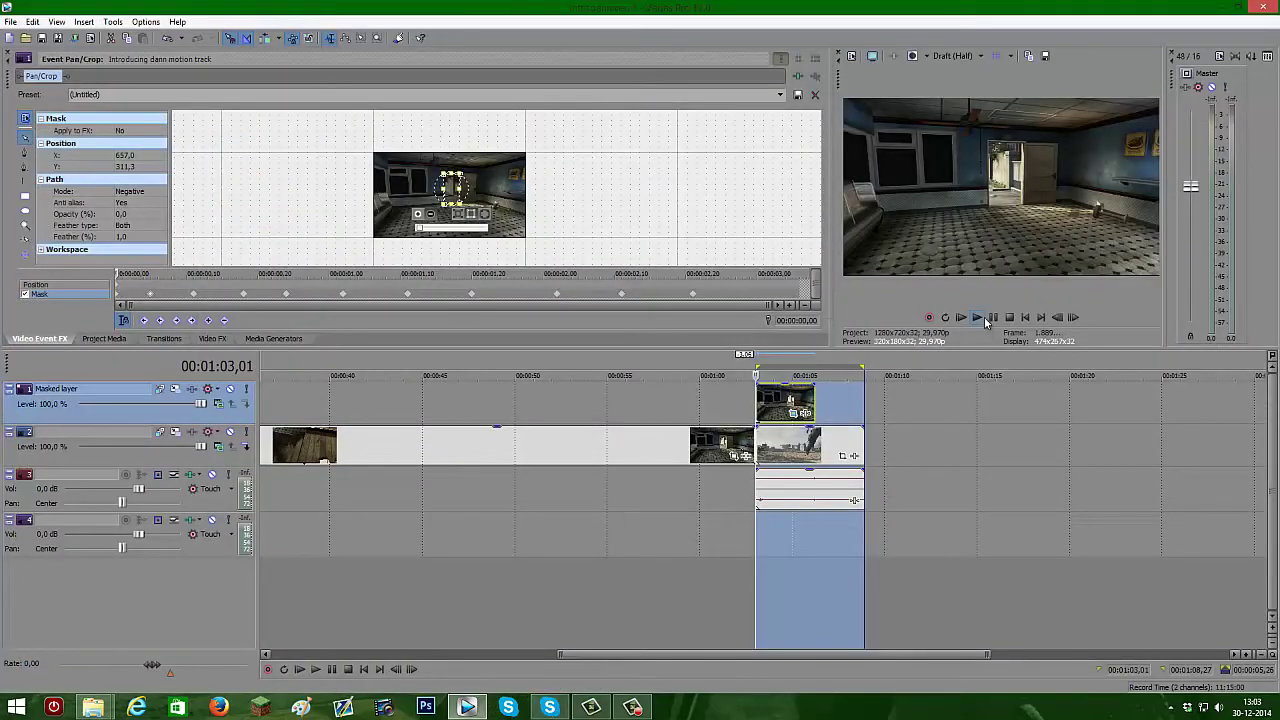
Set the preview quality to Draft (Auto) and shorten the loop region to 00:01:03,01 through 00:01:06,02.
left_click(980, 56)
left_click(1027, 72)
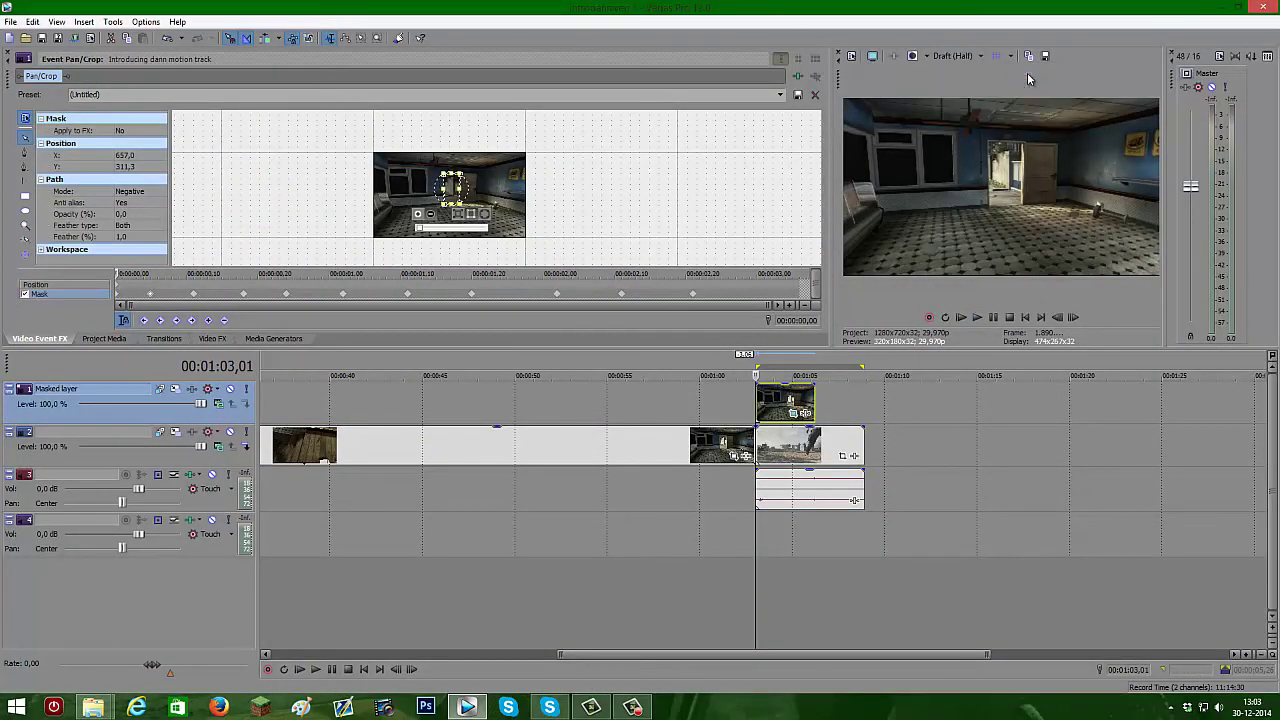
mouse_move(868, 366)
left_mouse_down()
mouse_move(780, 366)
mouse_move(814, 364)
left_mouse_up()
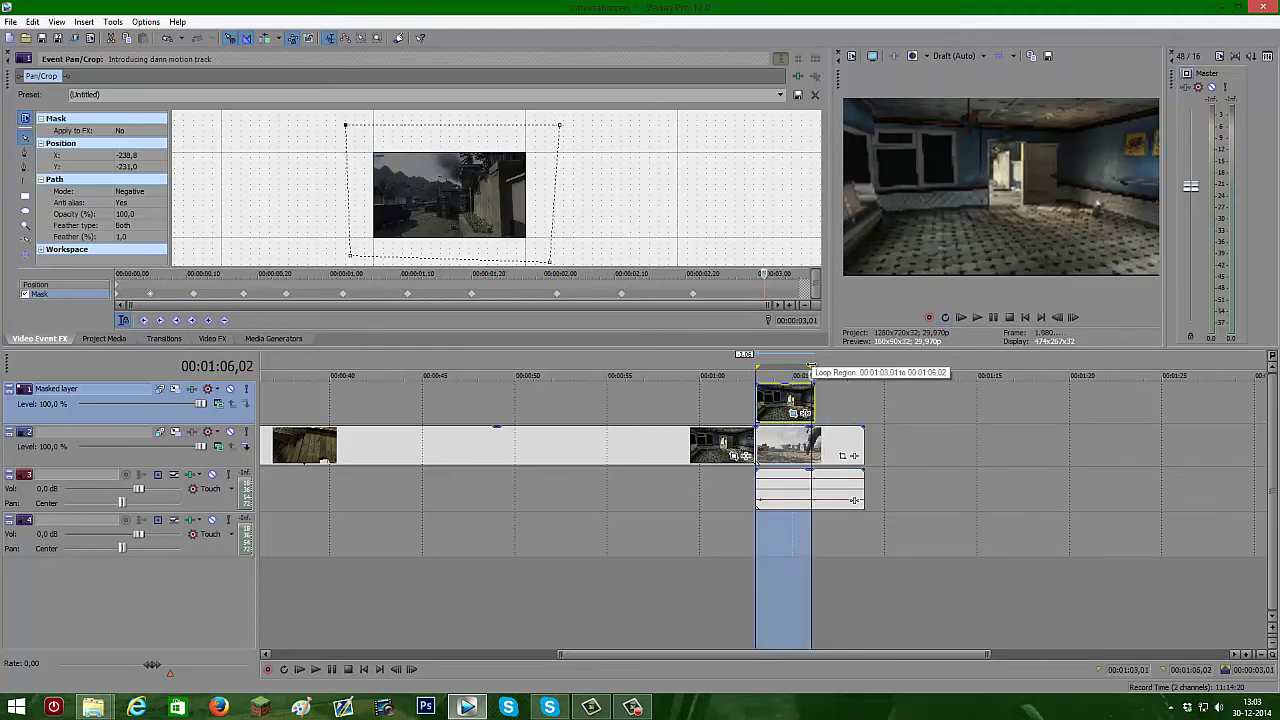
Step through the first frames after the masked clip's start to check the doorway fade.
left_click(771, 371)
key("Right")
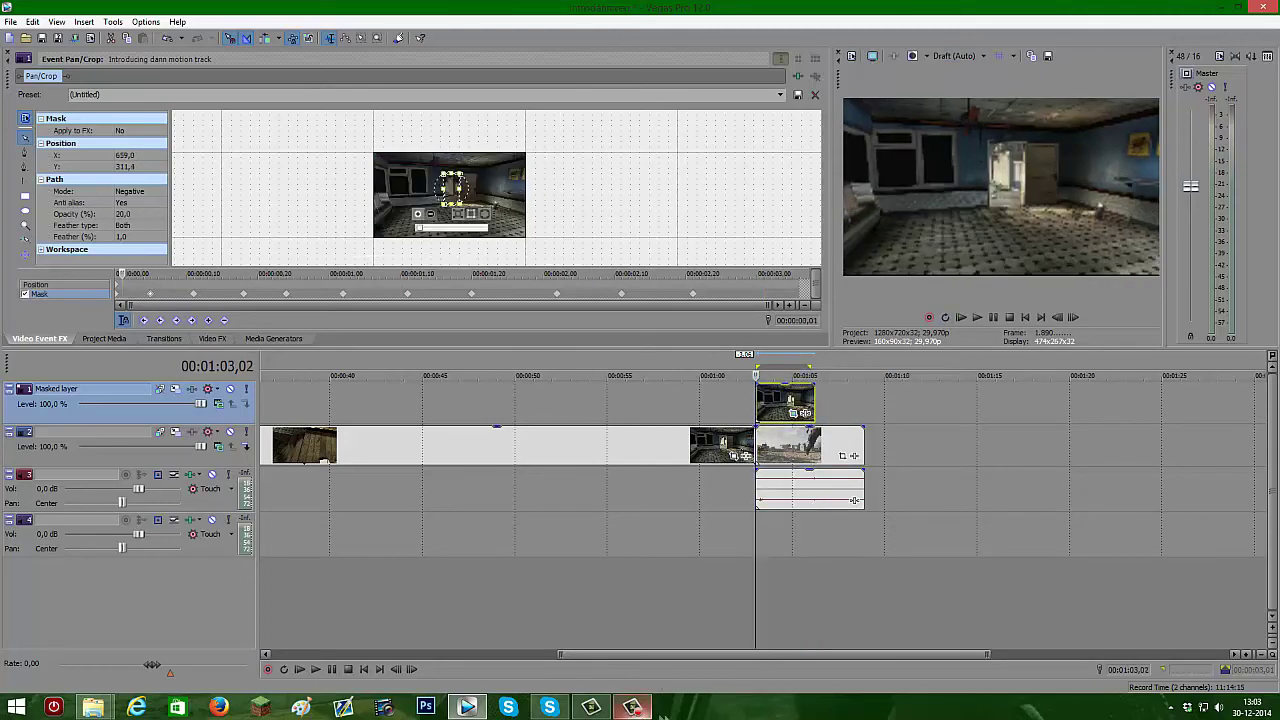
key("Right")
mouse_move(625, 708)
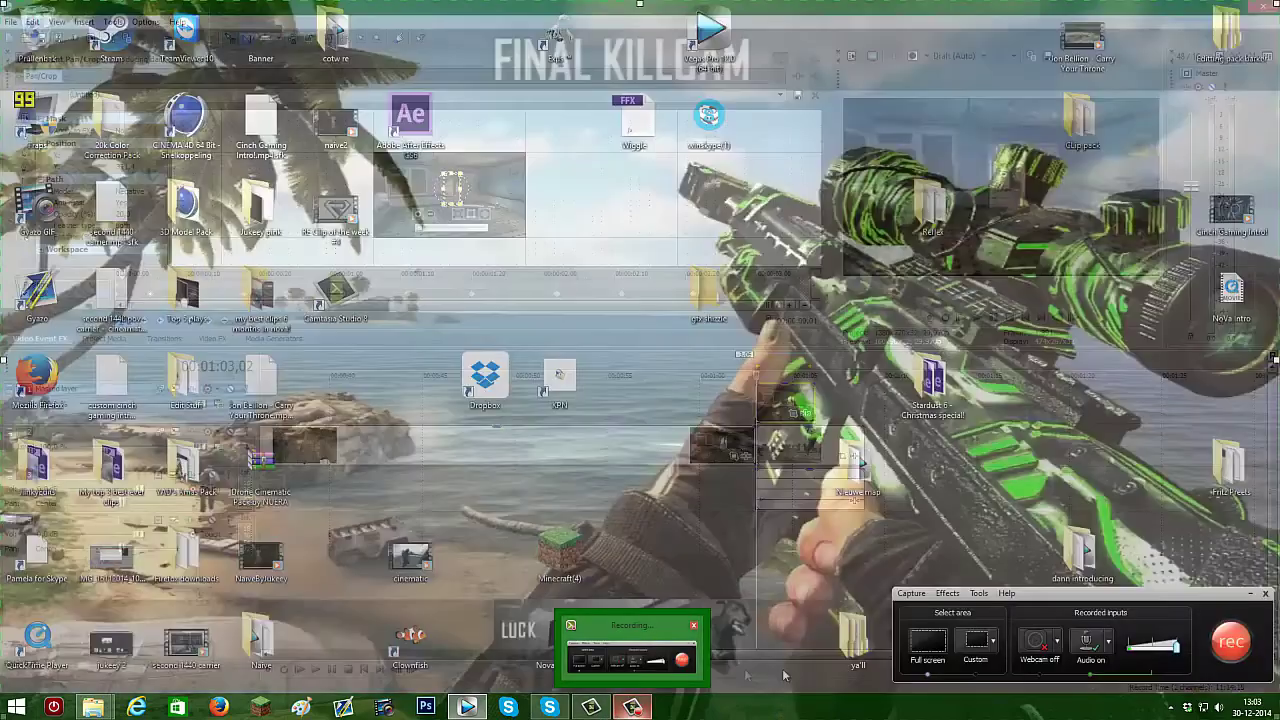
left_click(632, 660)
left_click(632, 706)
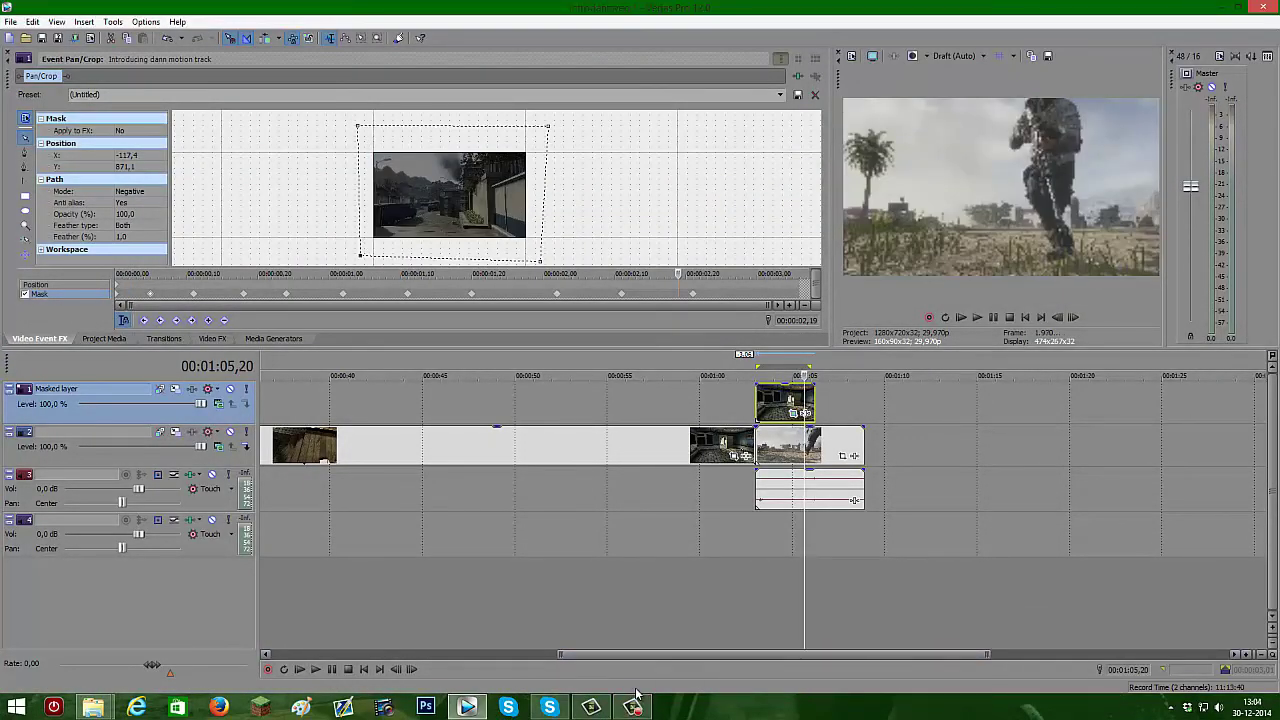
Step frame by frame from 00:01:05,20 to 00:01:06,01 to check how the transition ends in the new clip.
key("Right")
key("Right")
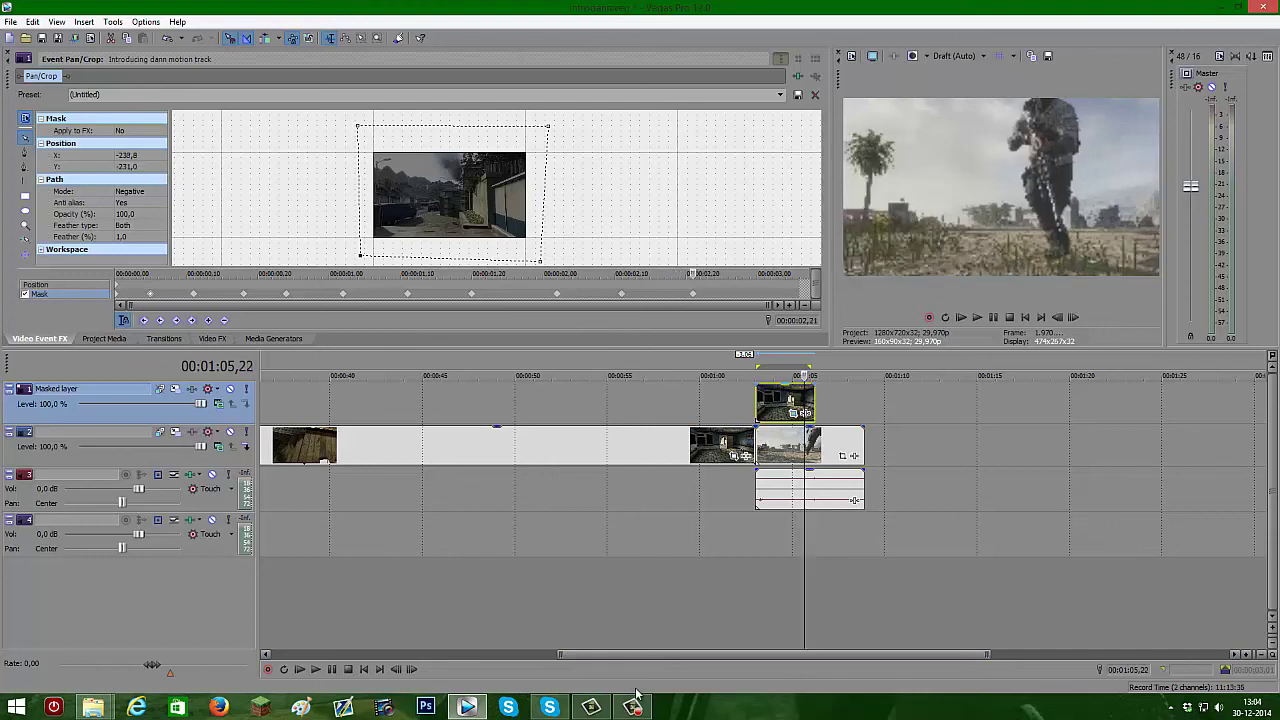
key("Right")
key("Right")
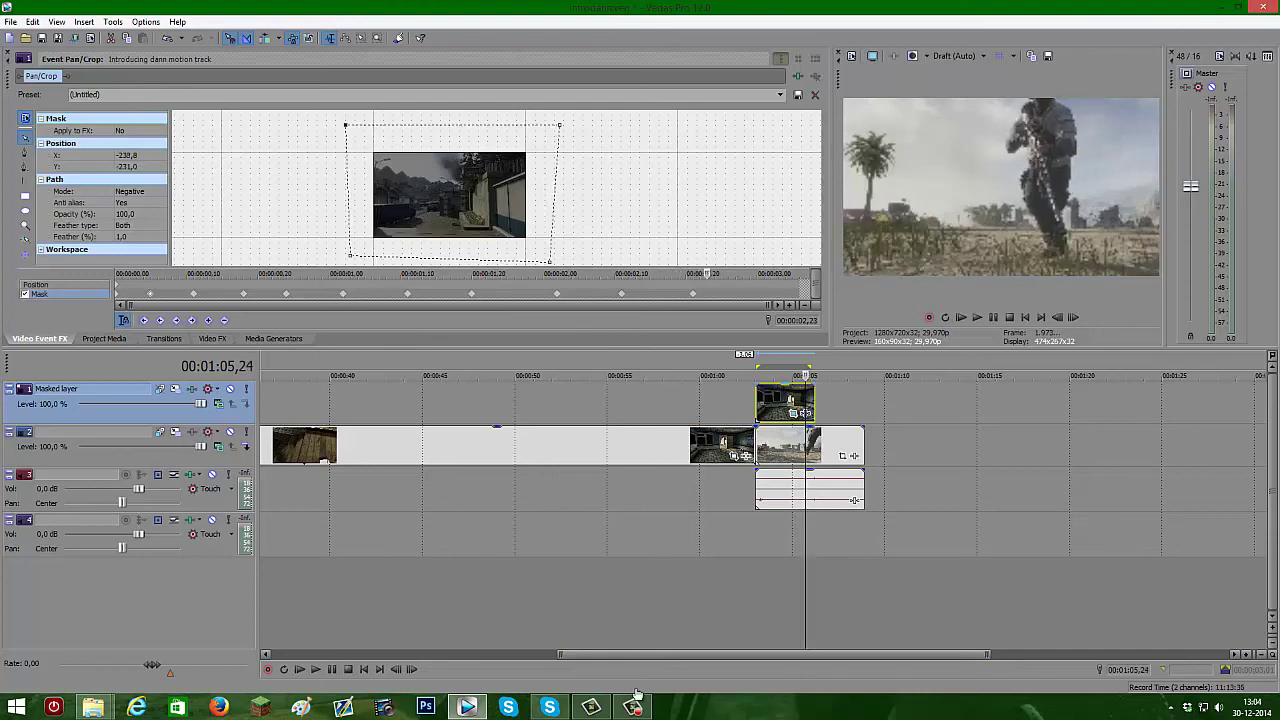
key("Right")
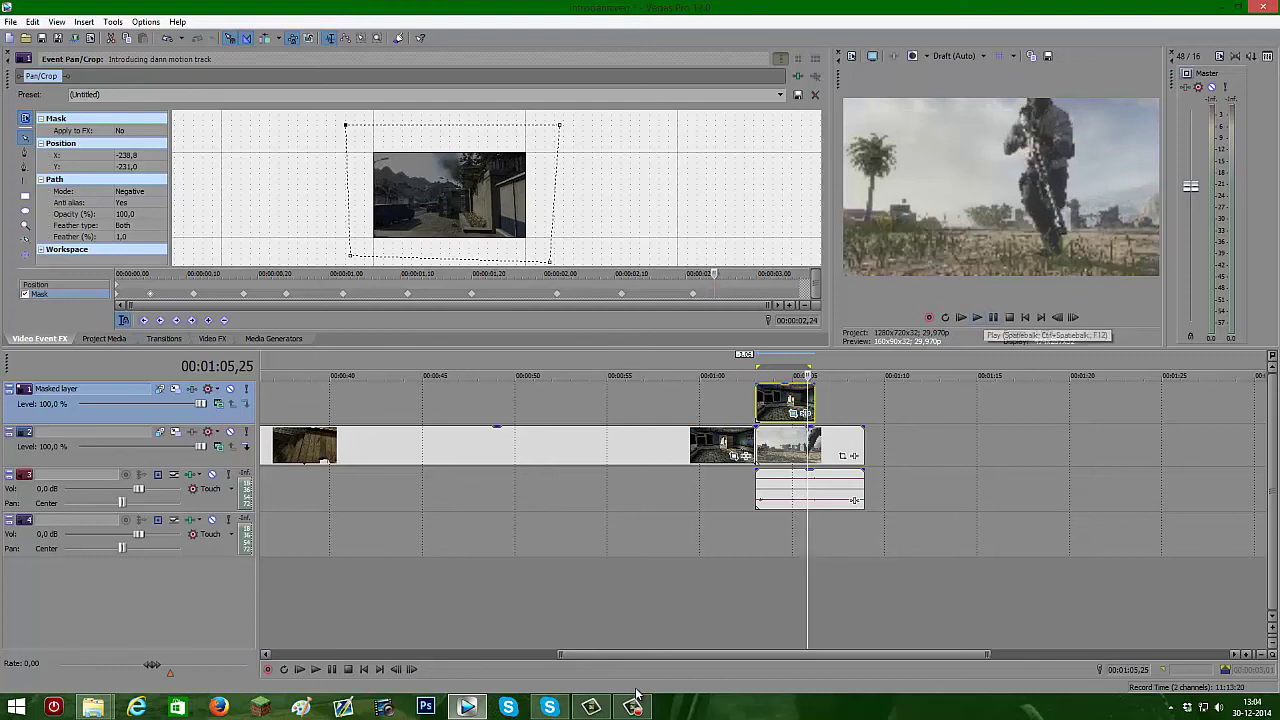
key("Right")
key("Right")
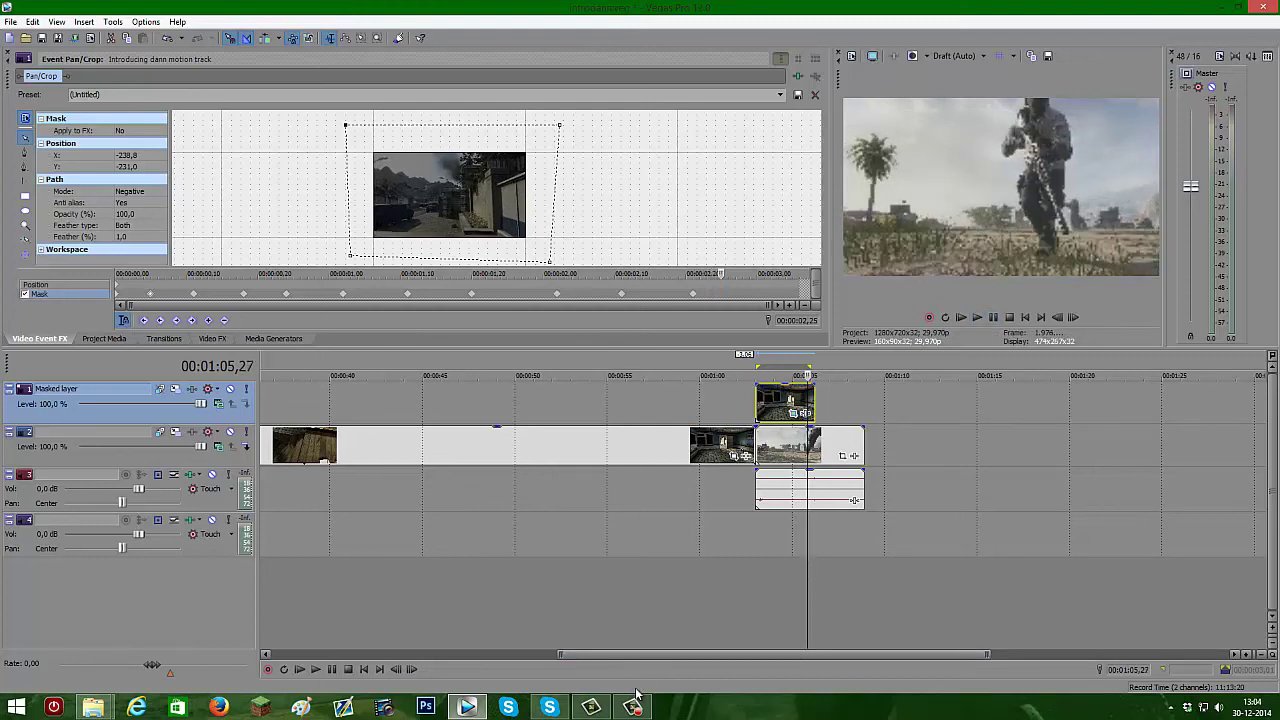
key("Right")
key("Right")
key("Right")
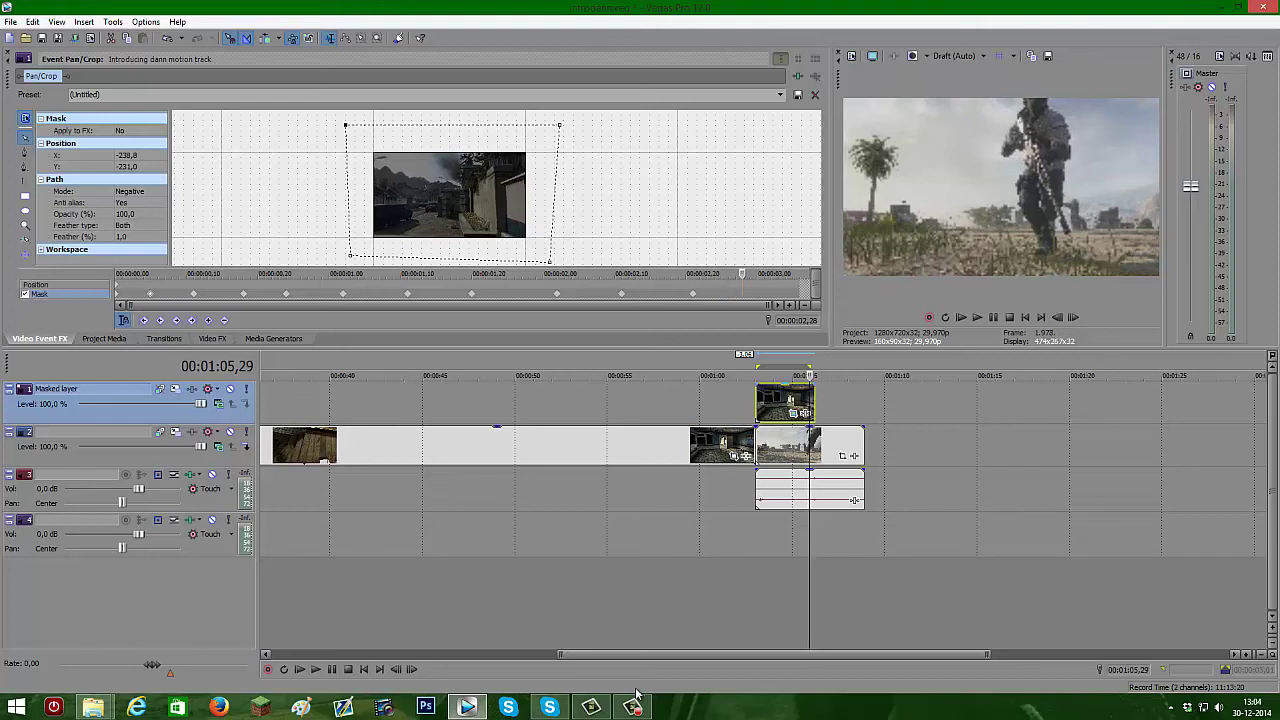
key("Right")
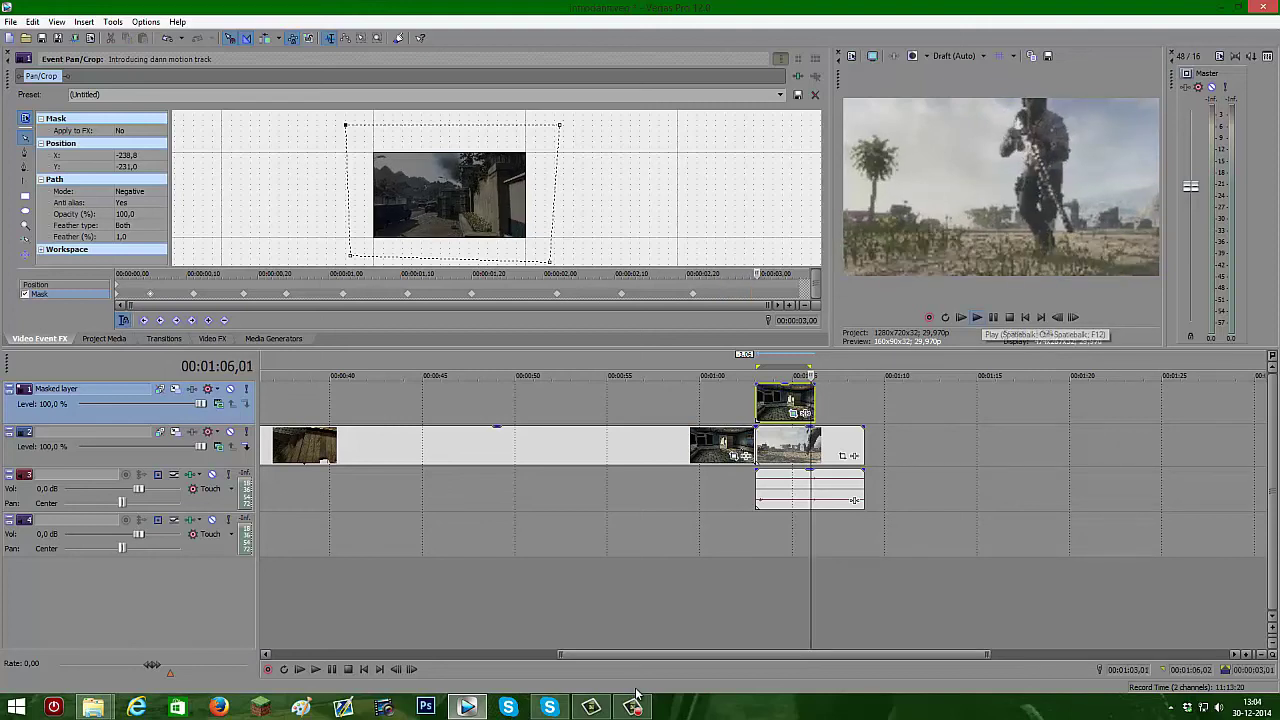
key("Right")
Play the loop region from 00:01:03,01 to 00:01:06,02 twice to review the masking transition in motion.
key("space")
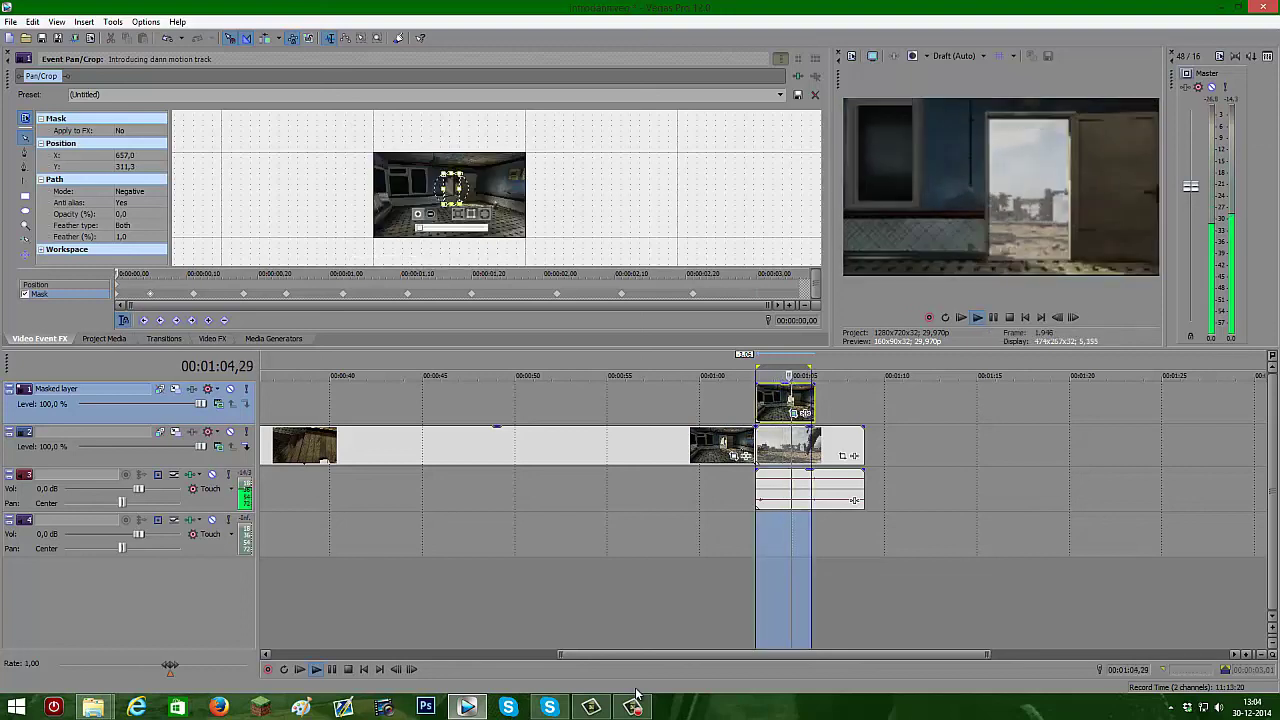
key("space")
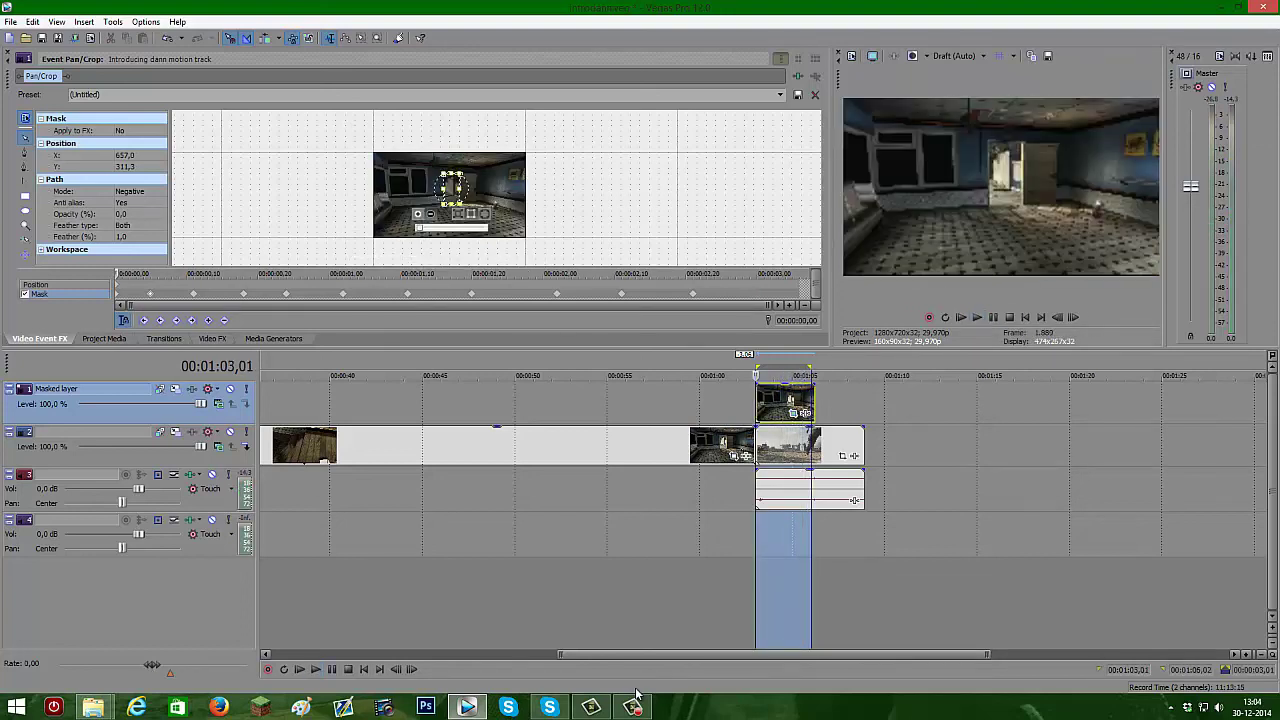
key("space")
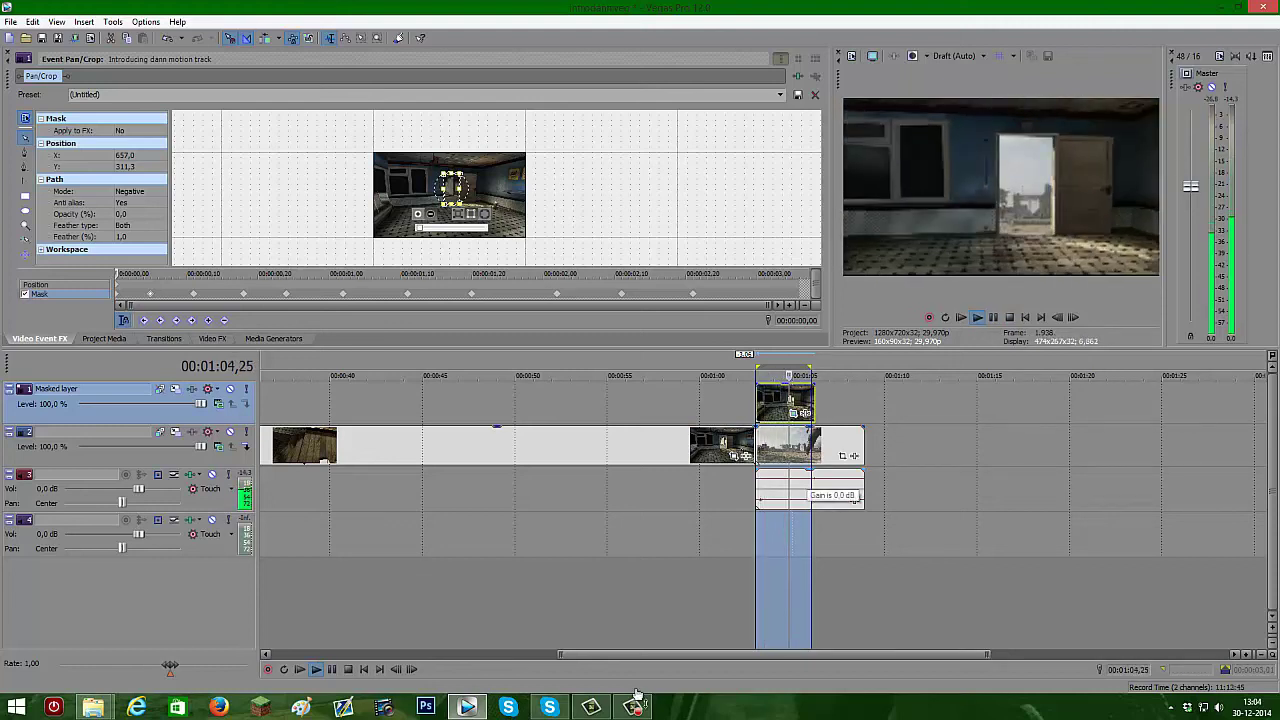
key("space")
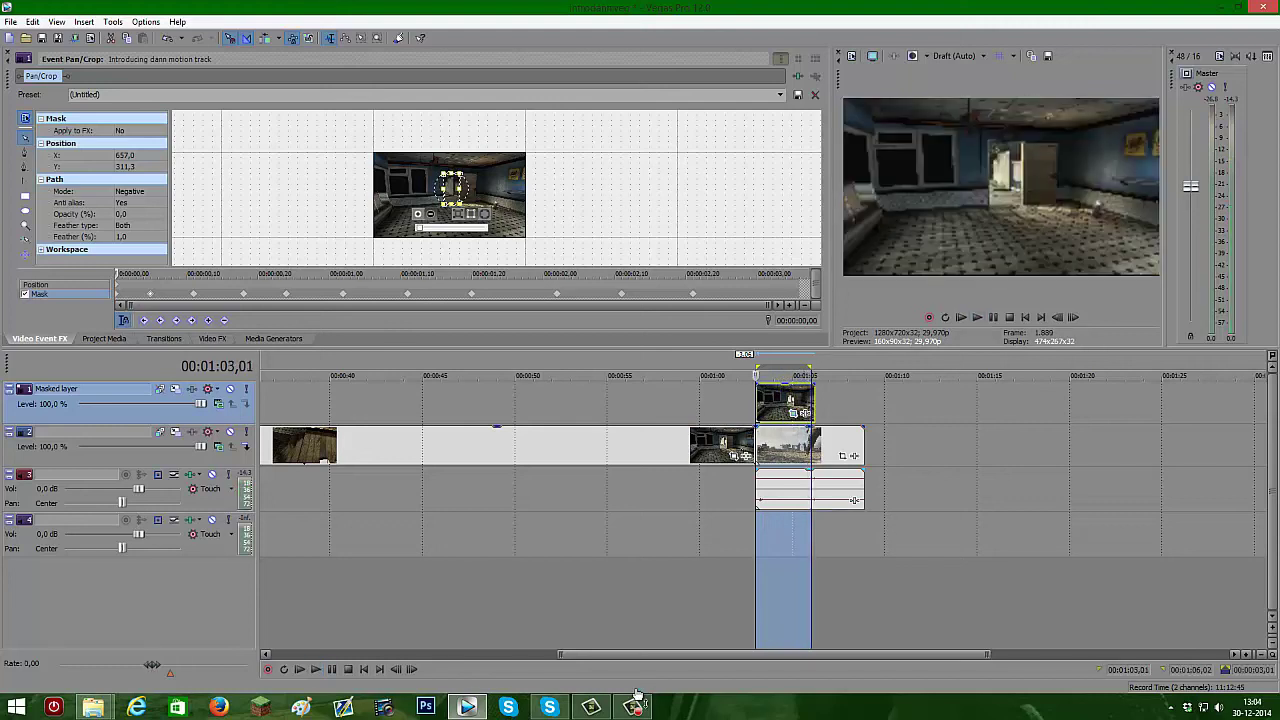
Silence the new clip's audio by lowering the audio event's gain to the minimum.
left_click(854, 500)
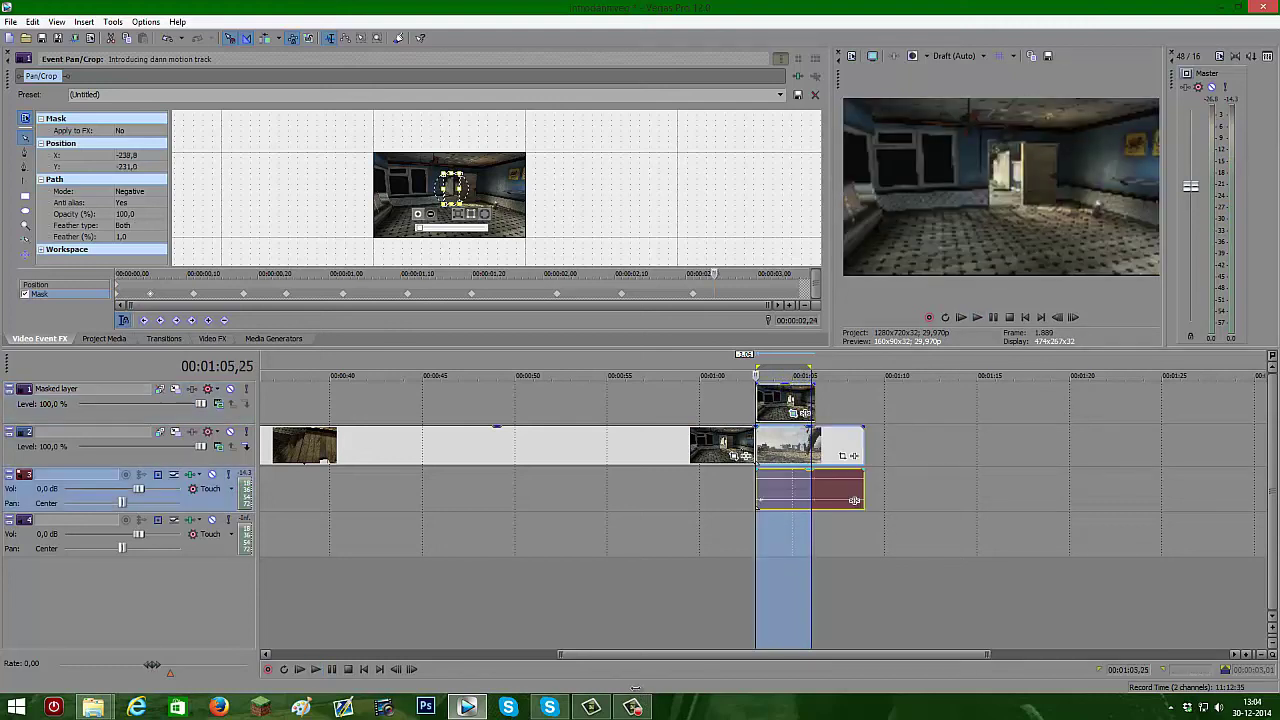
left_click_drag(854, 500, 854, 508)
Play the finished transition from 00:01:03,01 on into the new clip to review it.
left_click(758, 445)
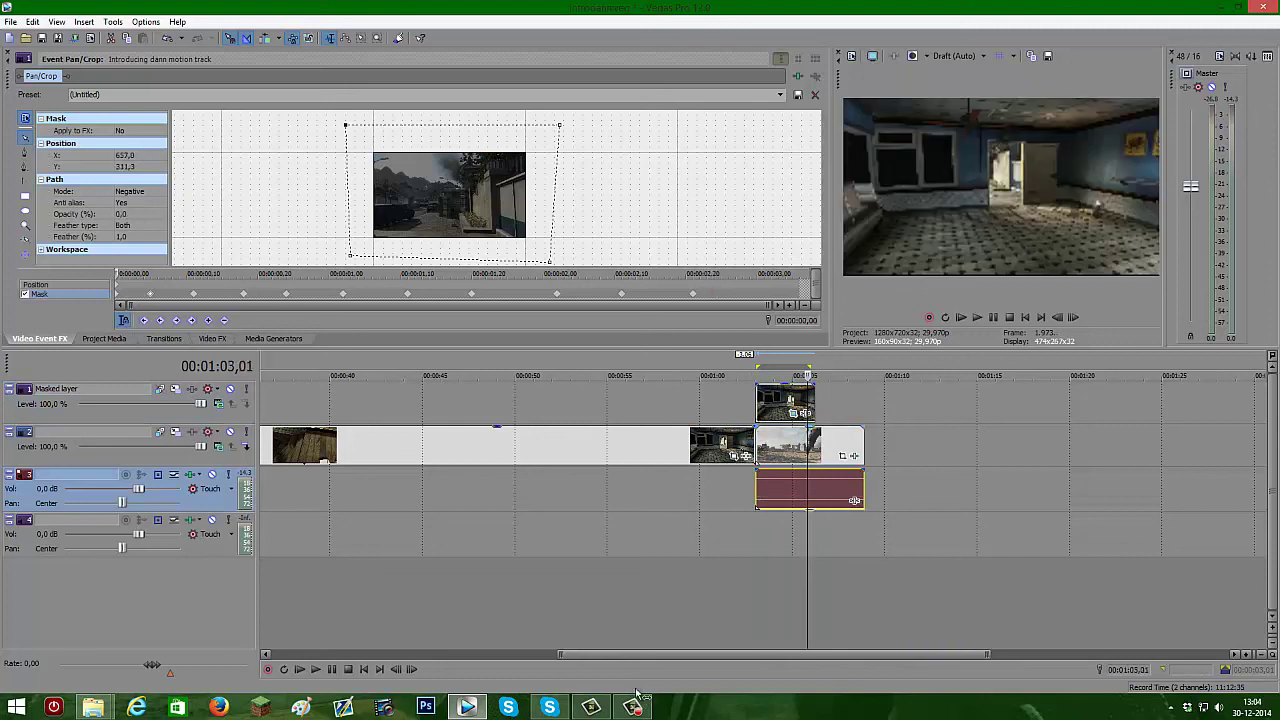
left_click(977, 317)
key("space")
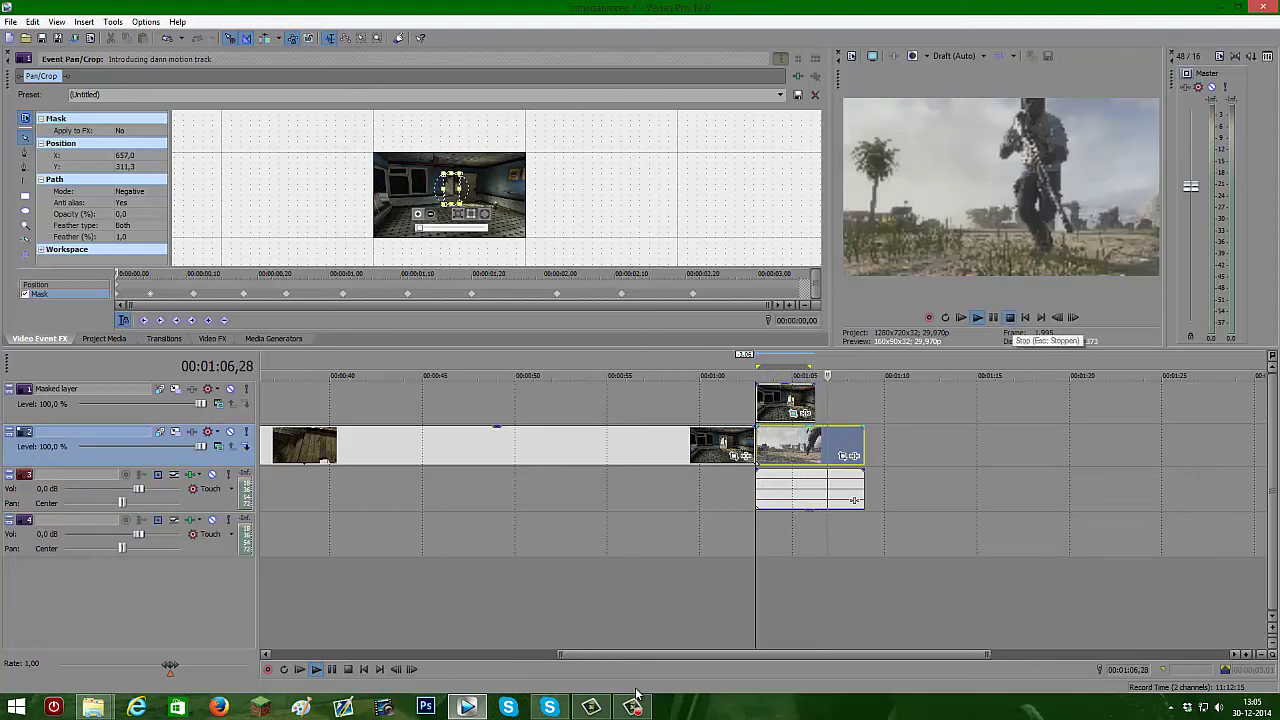
left_click(636, 693)
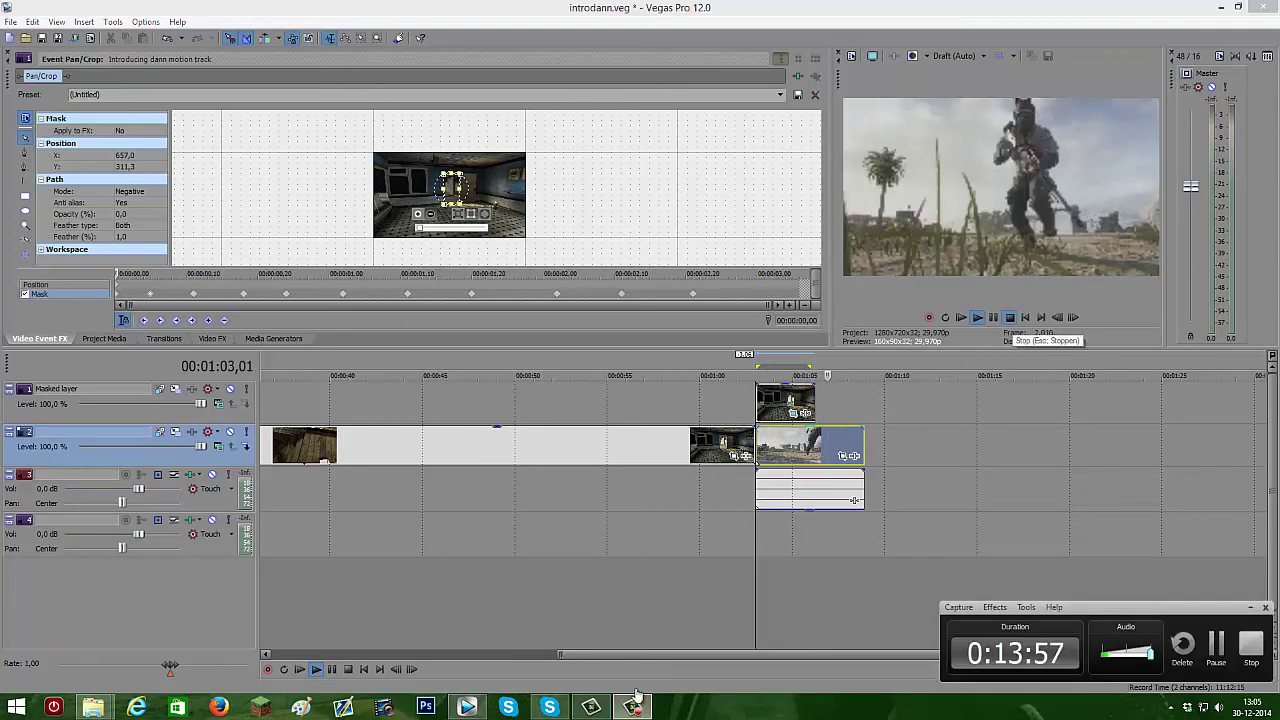